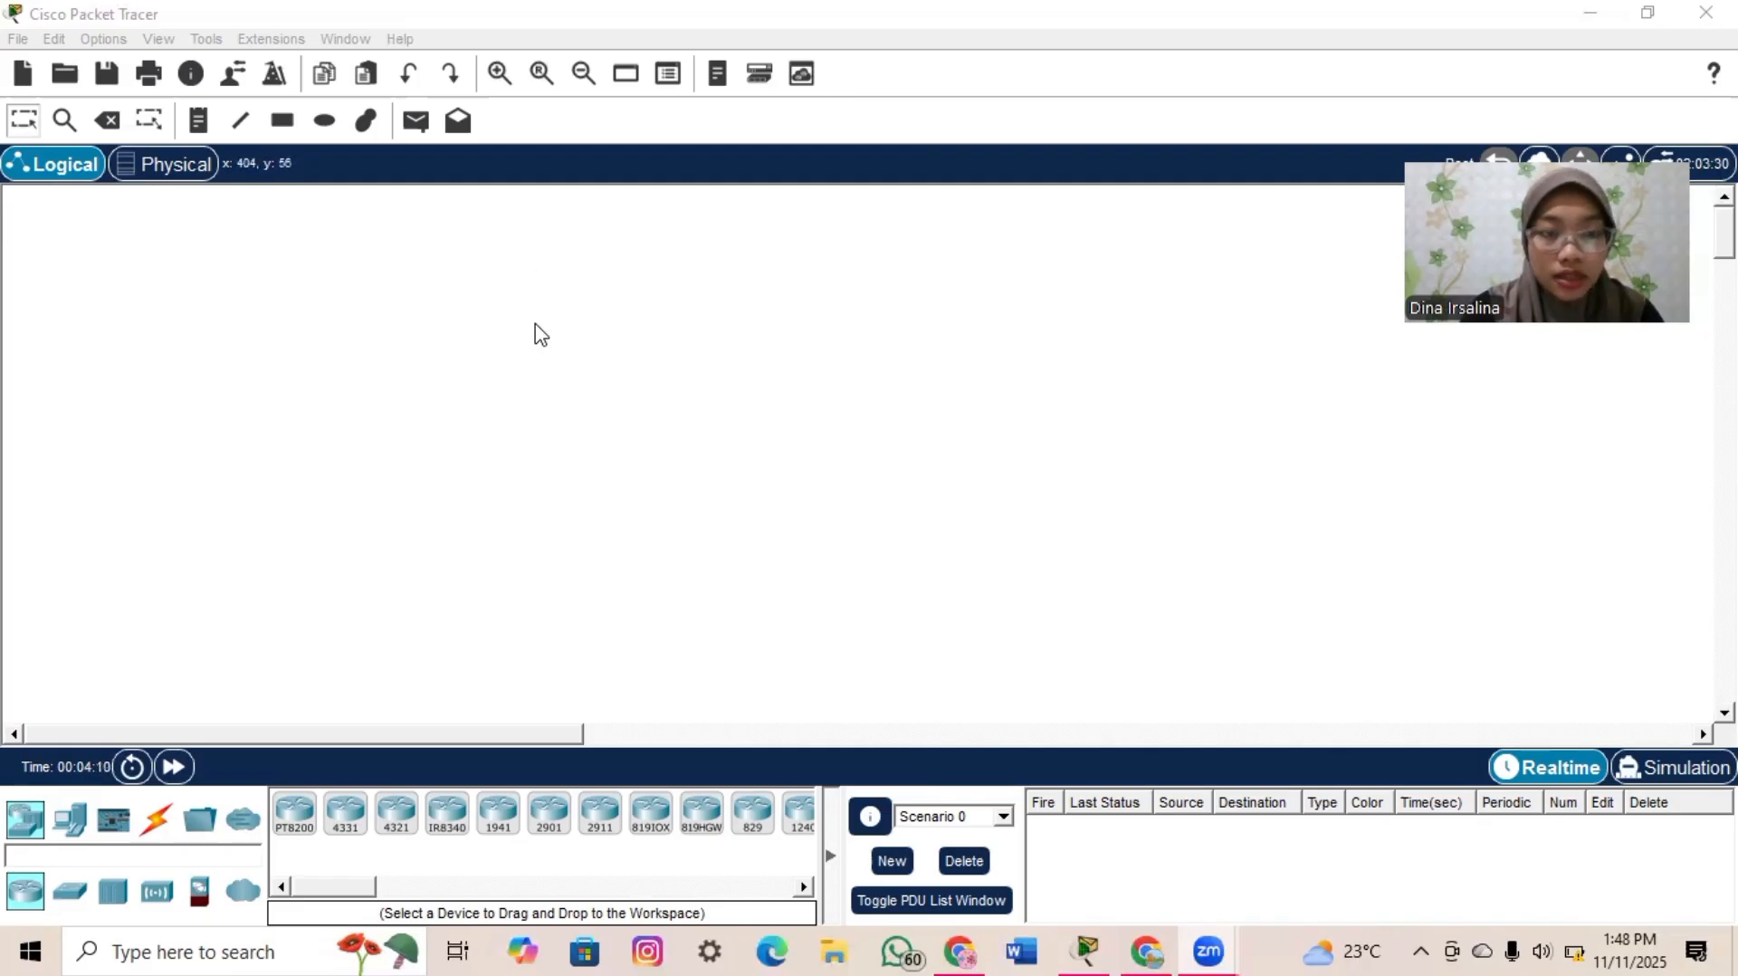
- Place three PC end devices in the empty logical workspace, descending diagonally as one side of a U-shaped layout
left_click(72, 826)
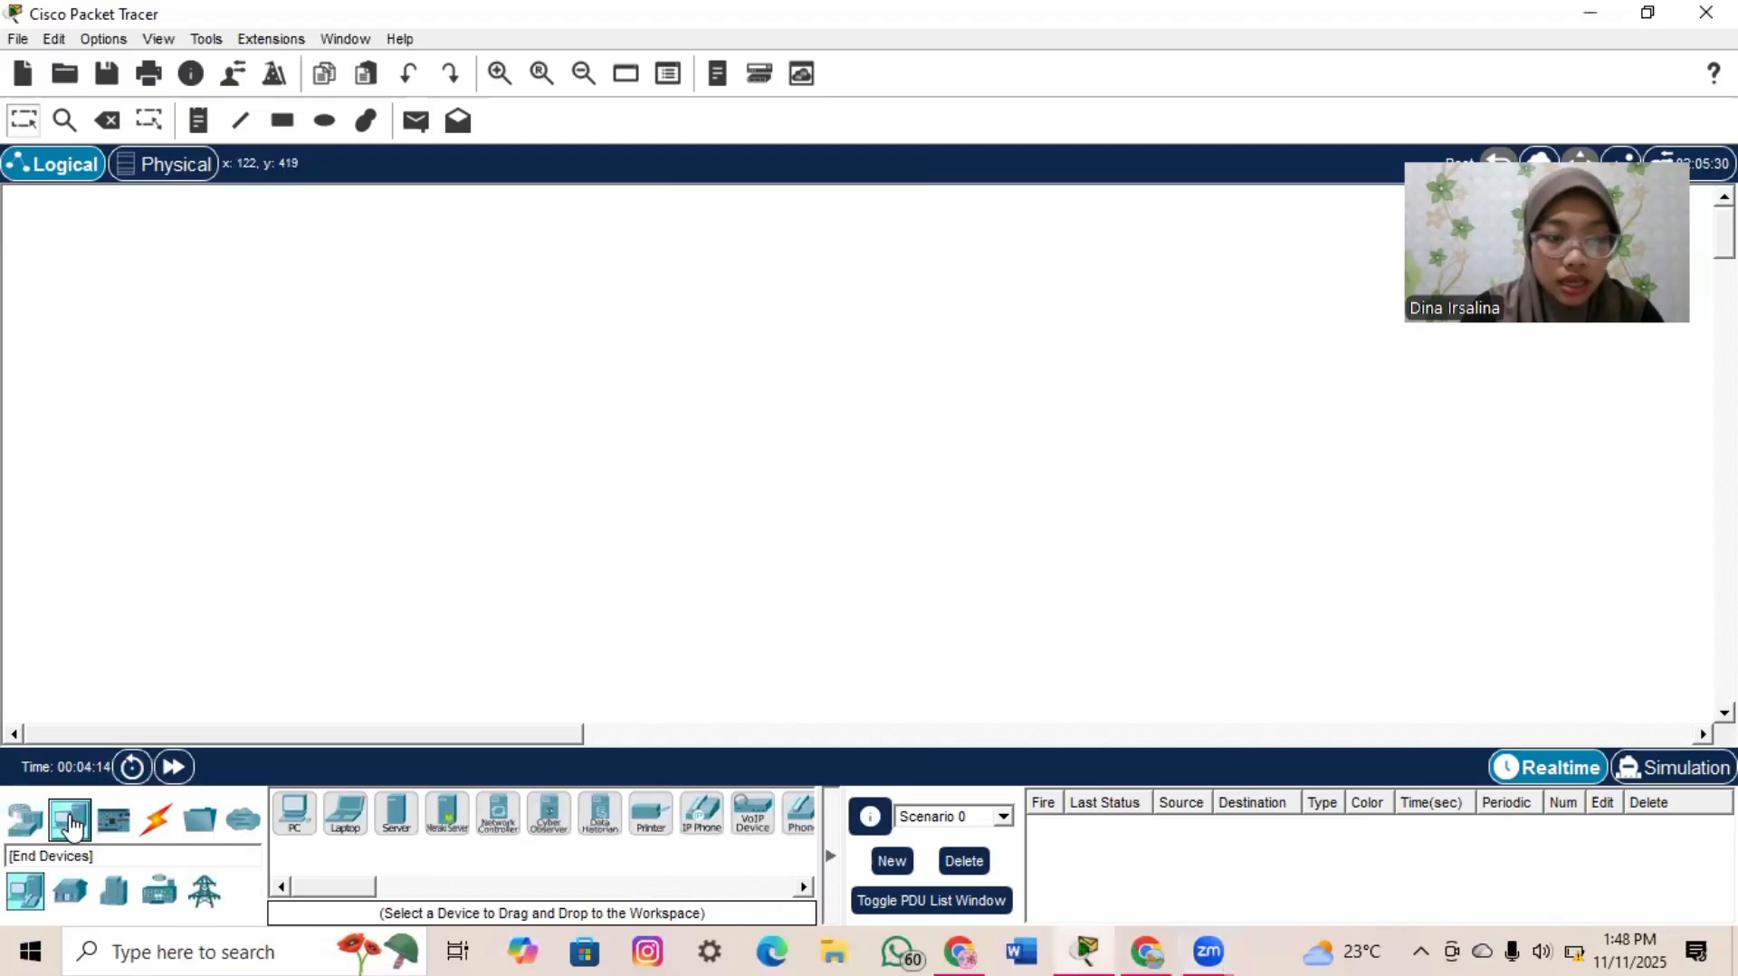
left_click(295, 812)
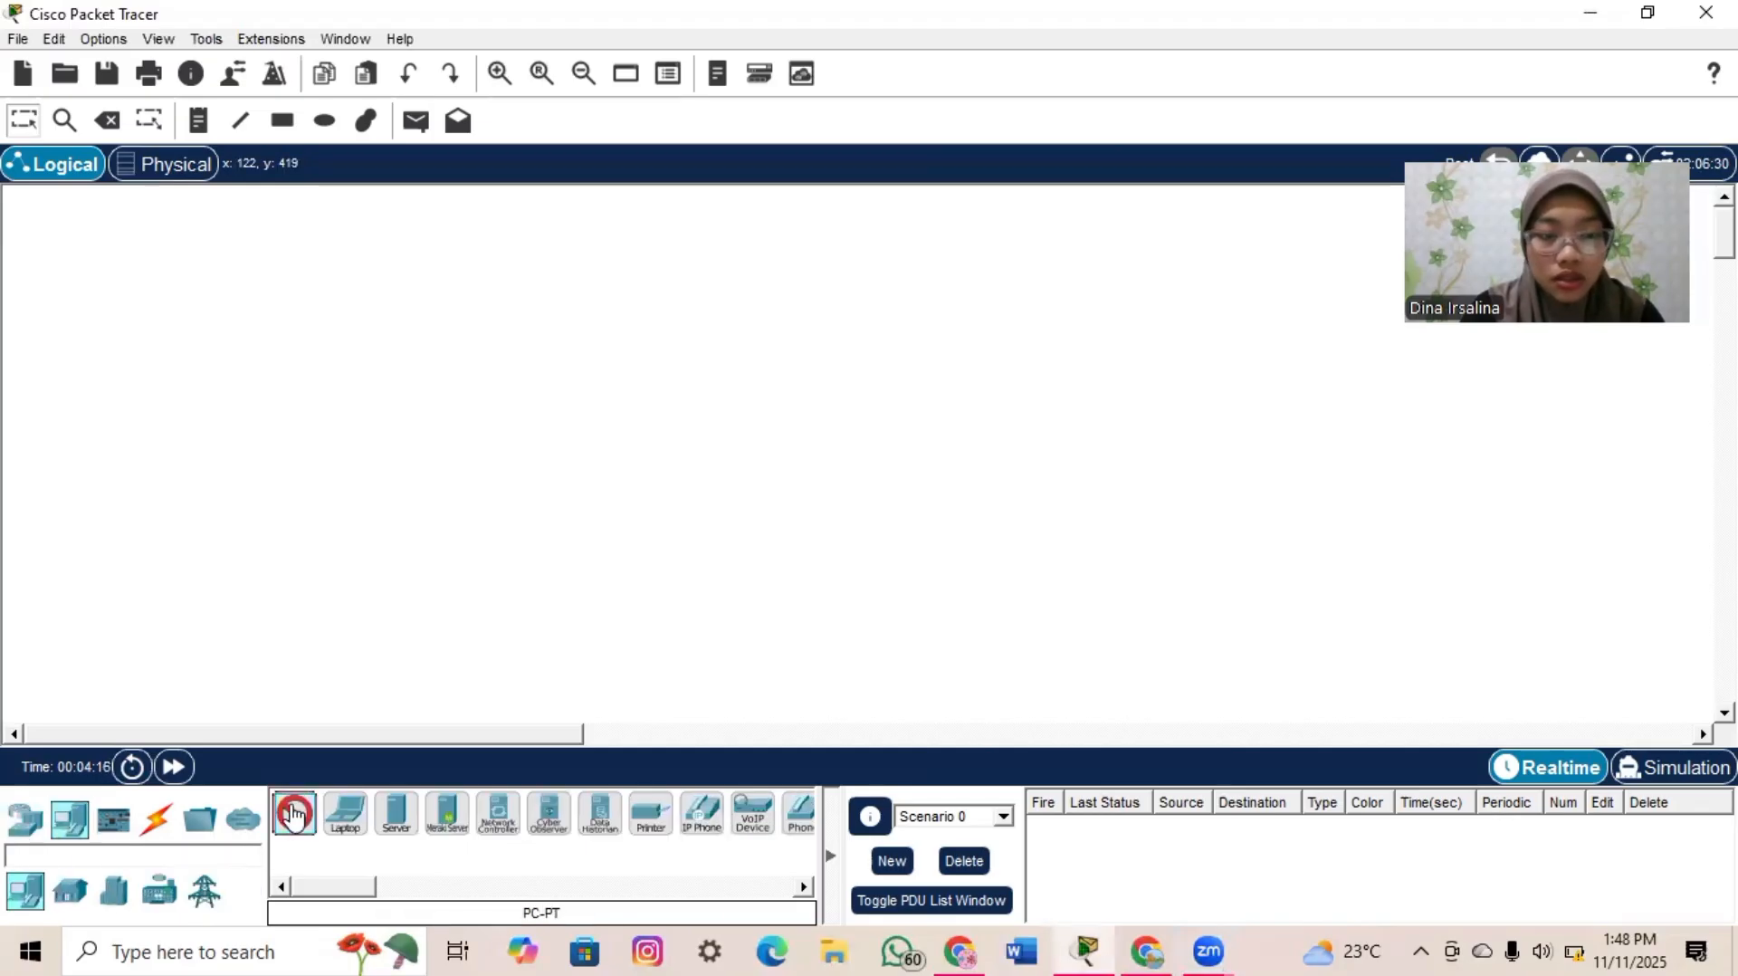
left_click(297, 340)
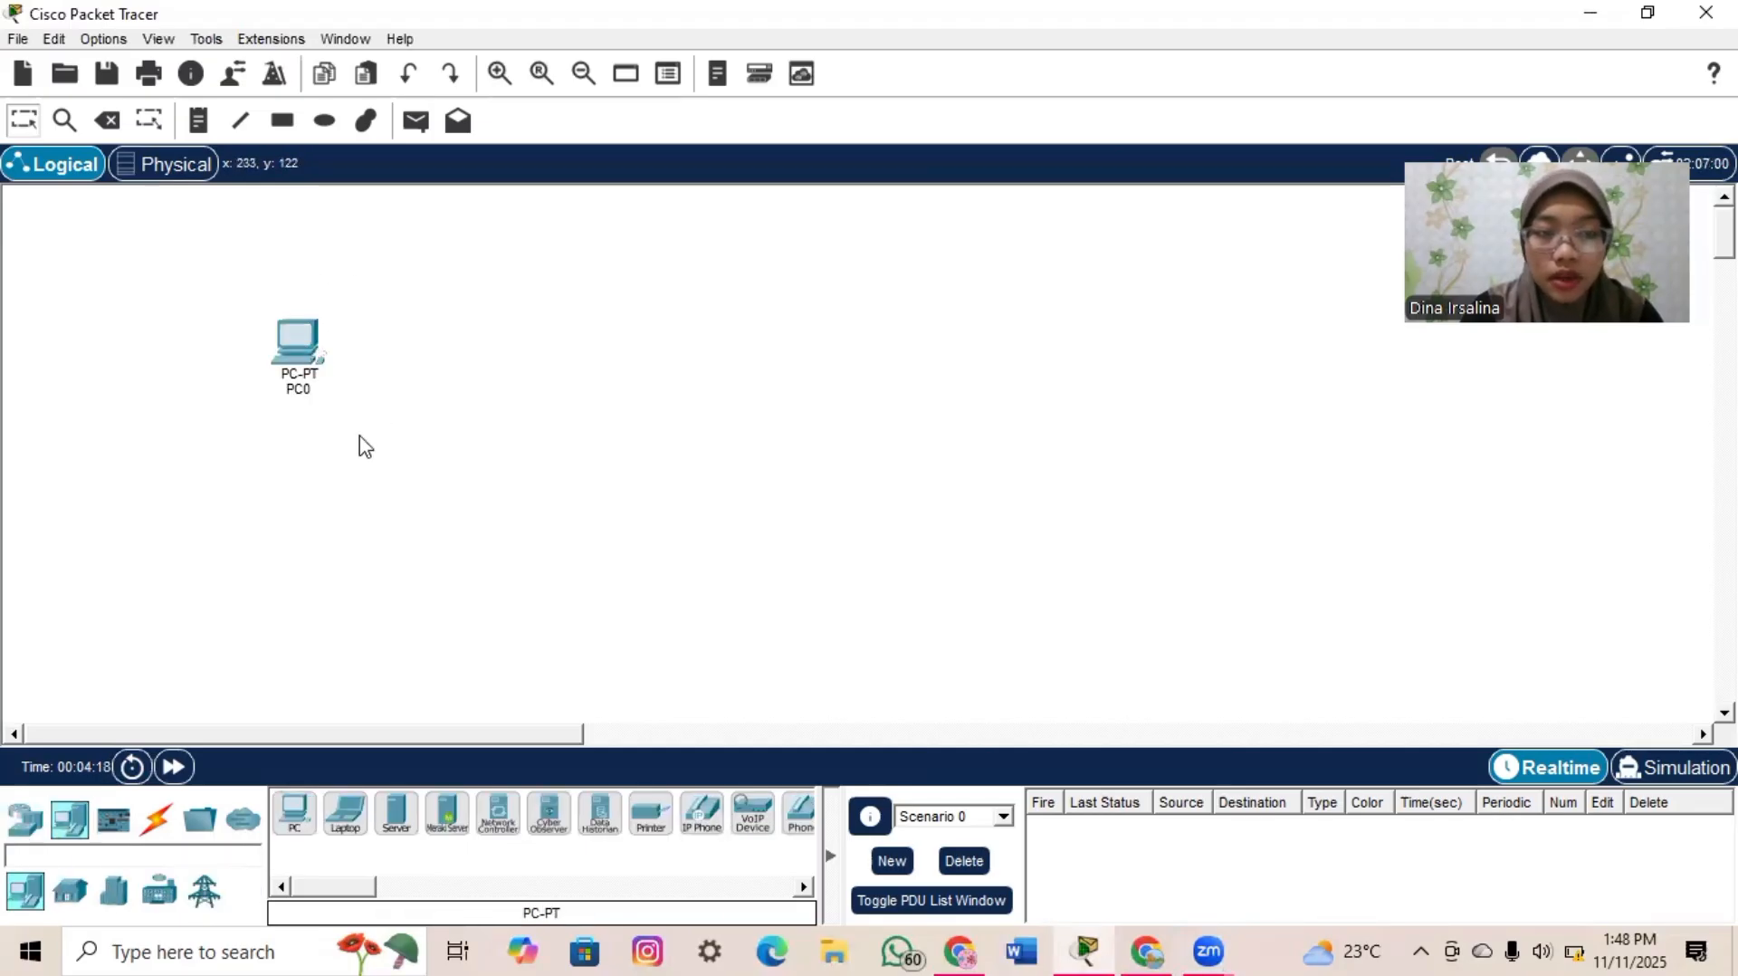
left_click(291, 812)
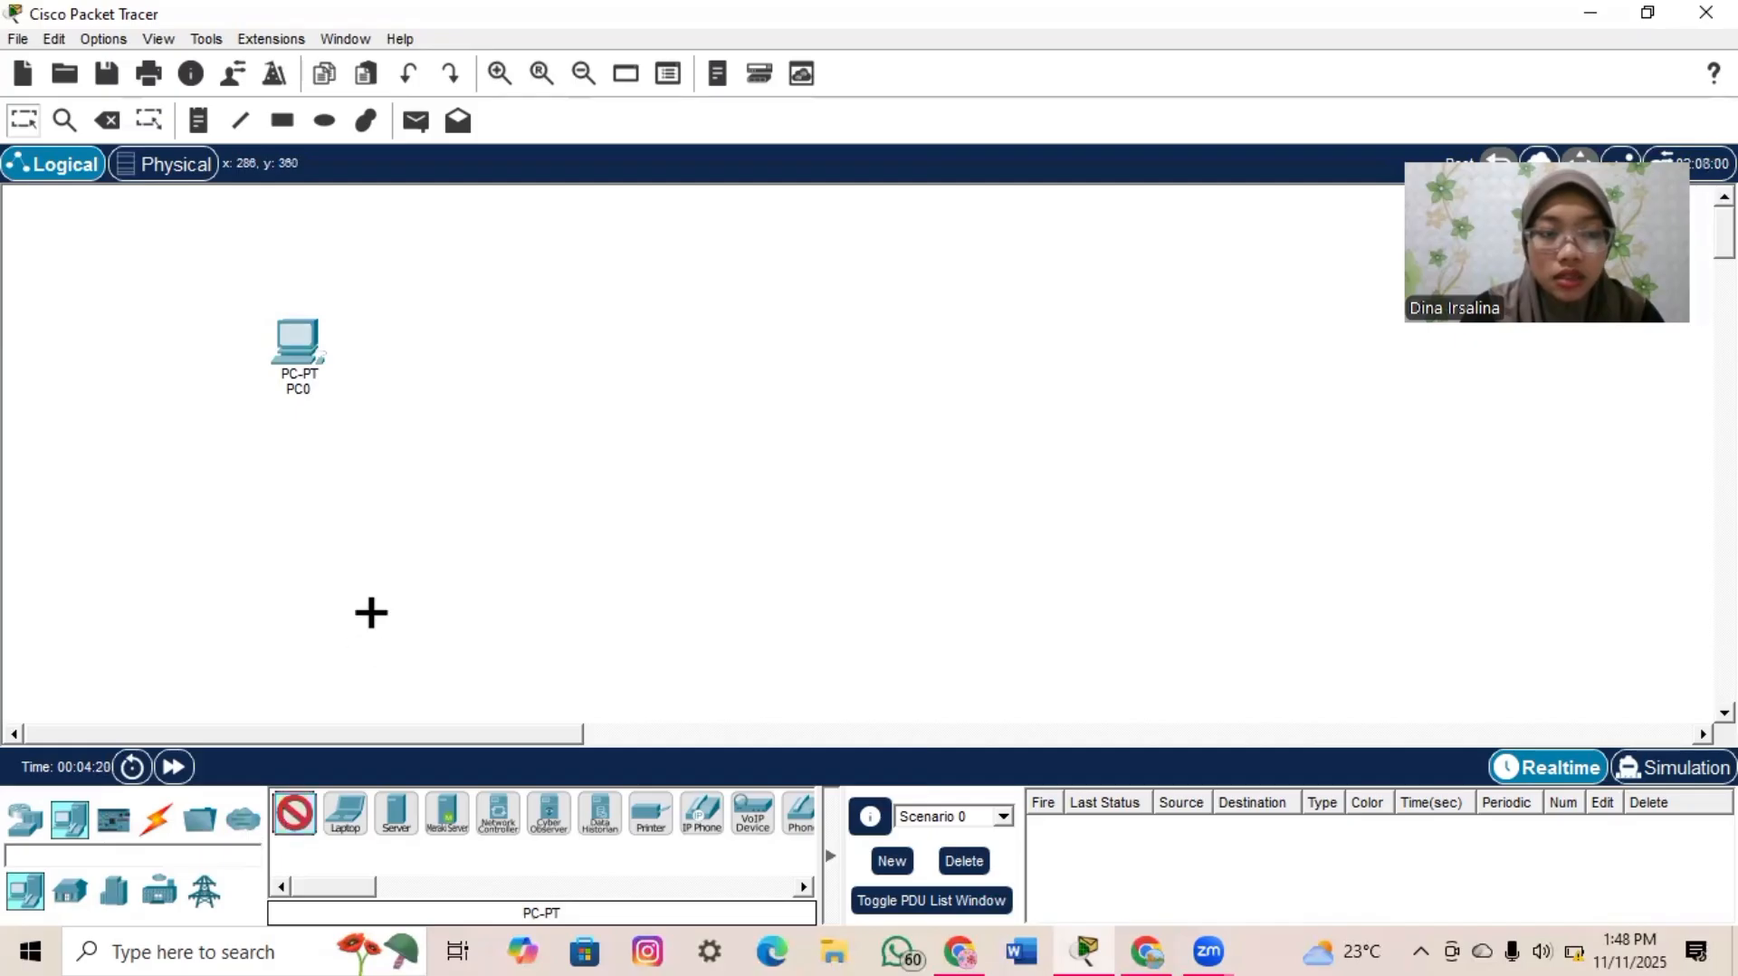
left_click(373, 494)
left_click_drag(295, 812, 547, 579)
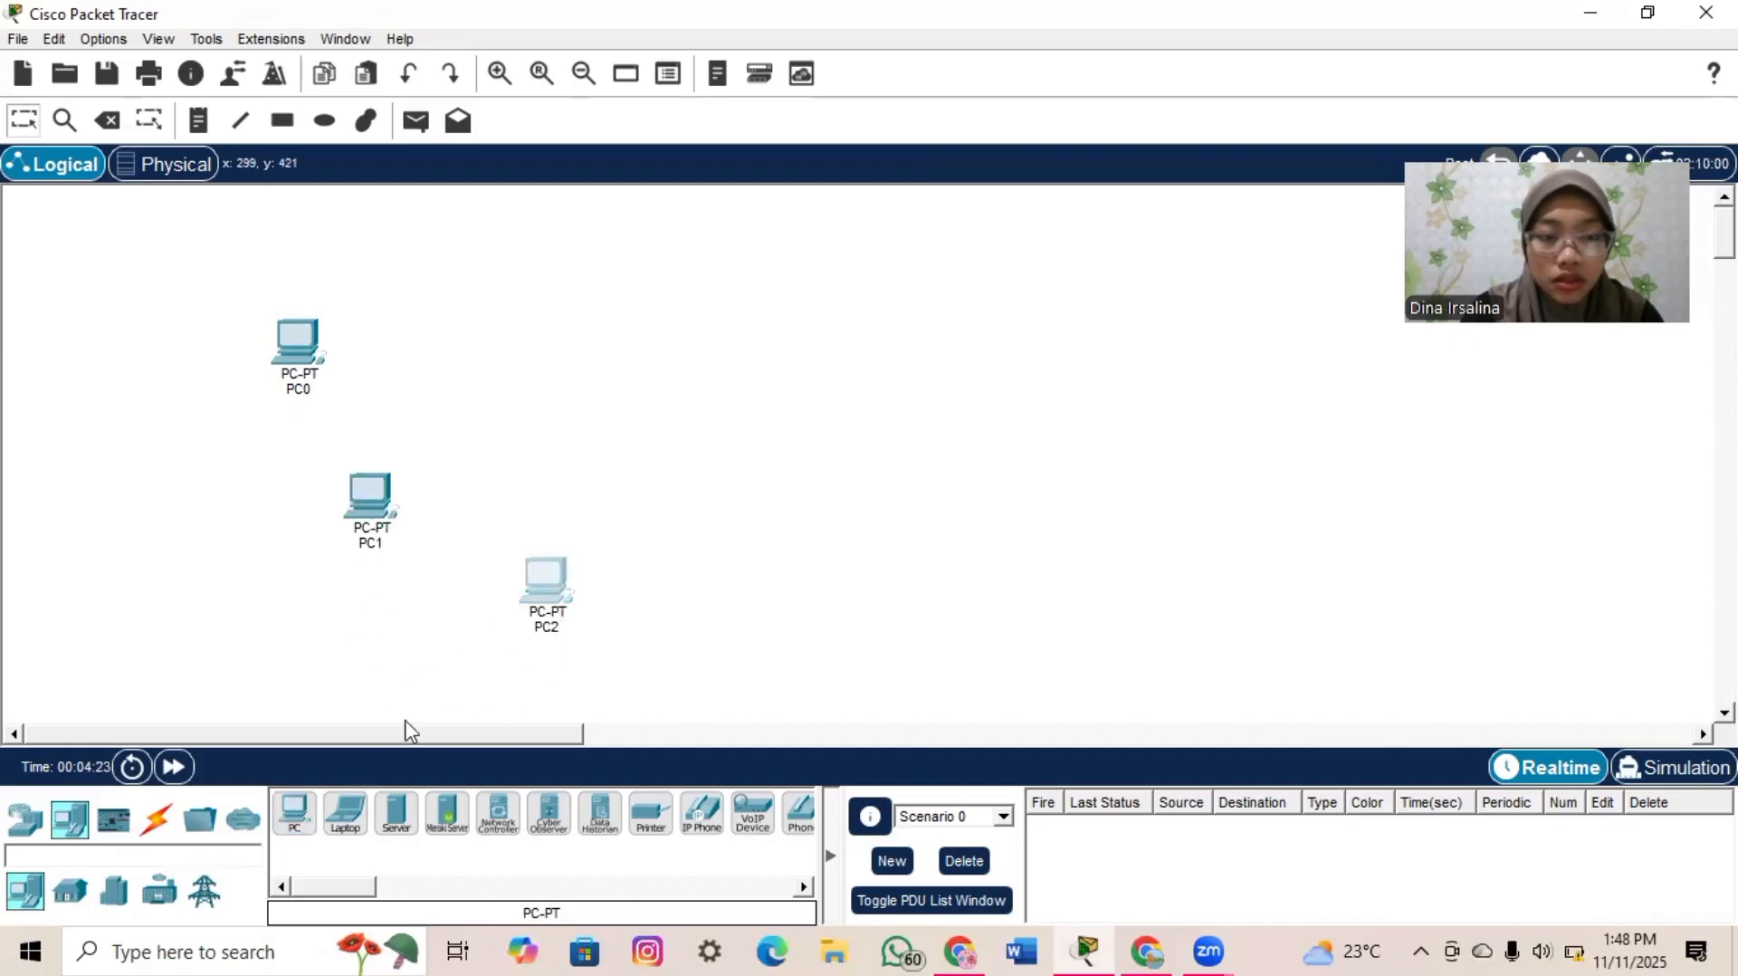
- Add three more PCs to complete the other side of the U-shaped layout, and shift PC2 and PC3 slightly left
left_click(289, 808)
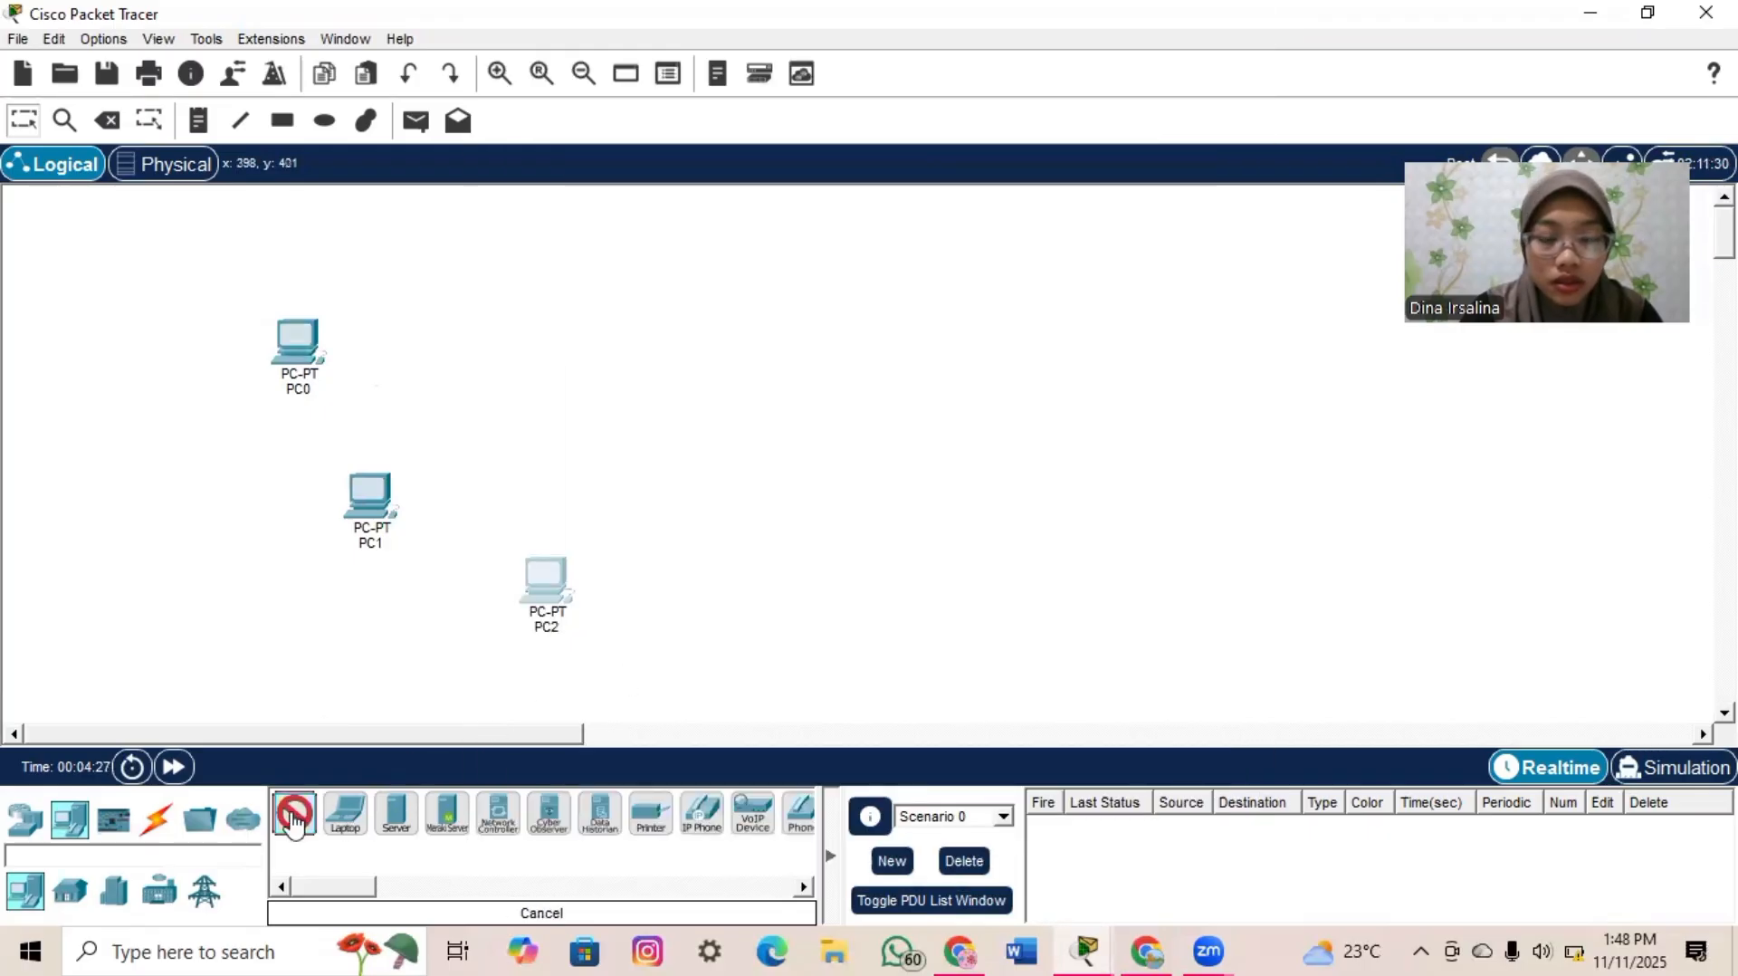
left_click(699, 577)
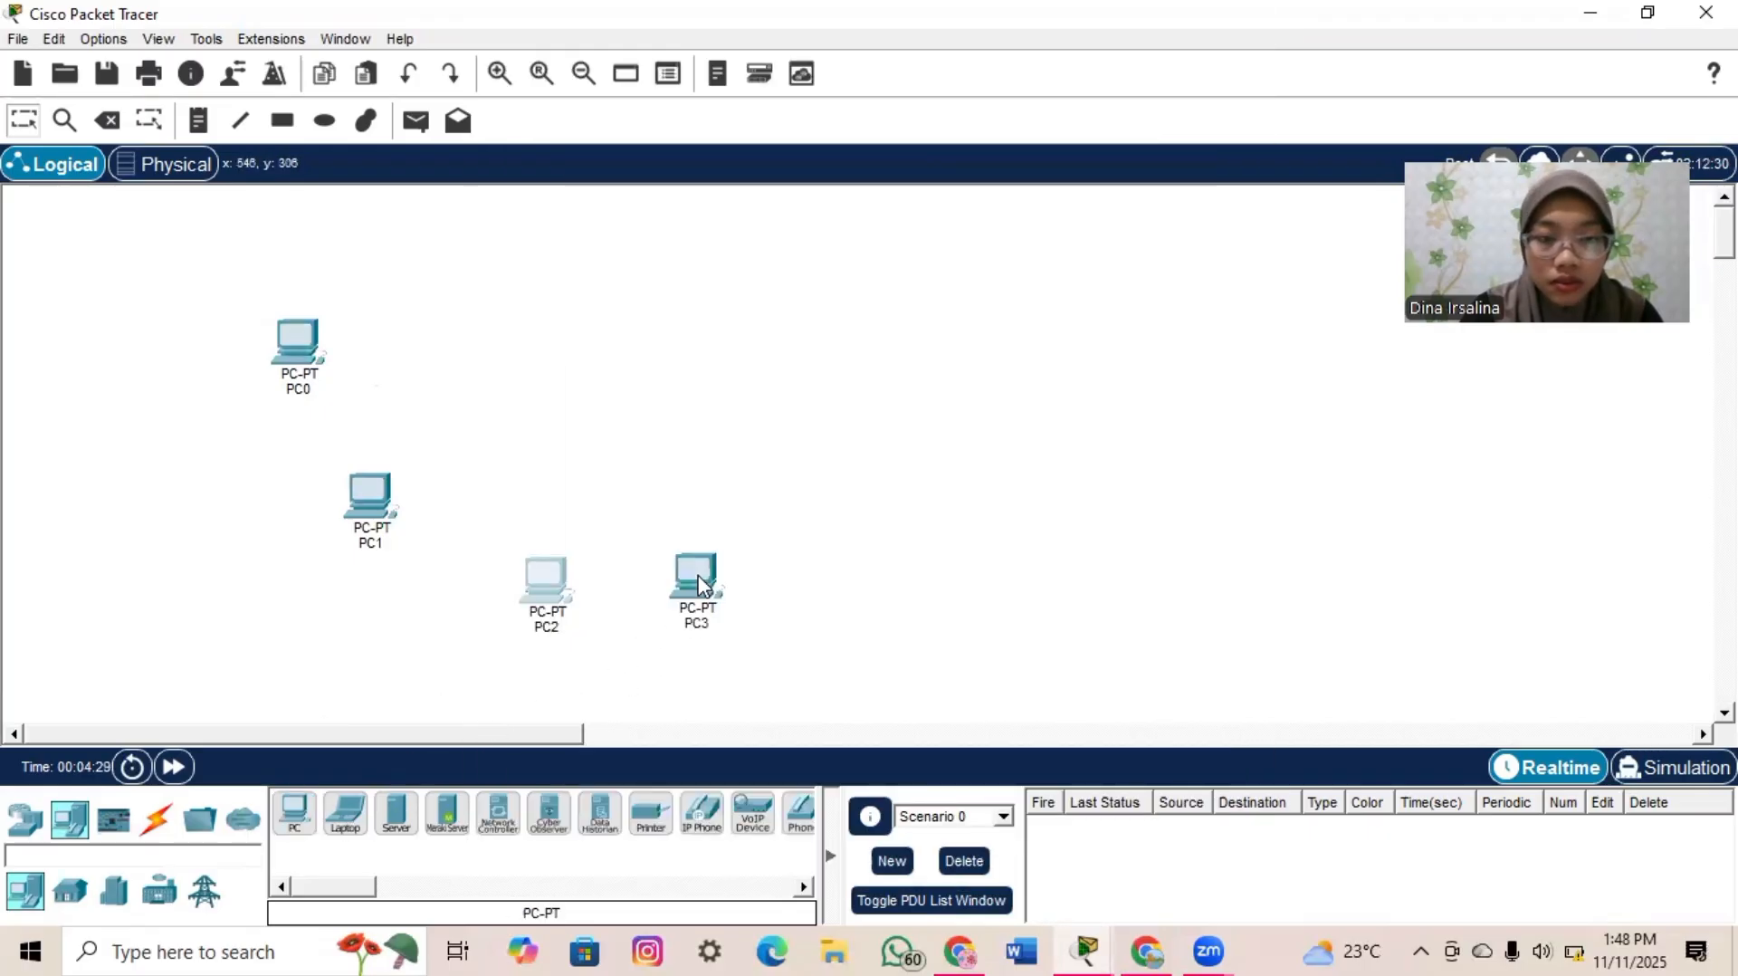
left_click(296, 813)
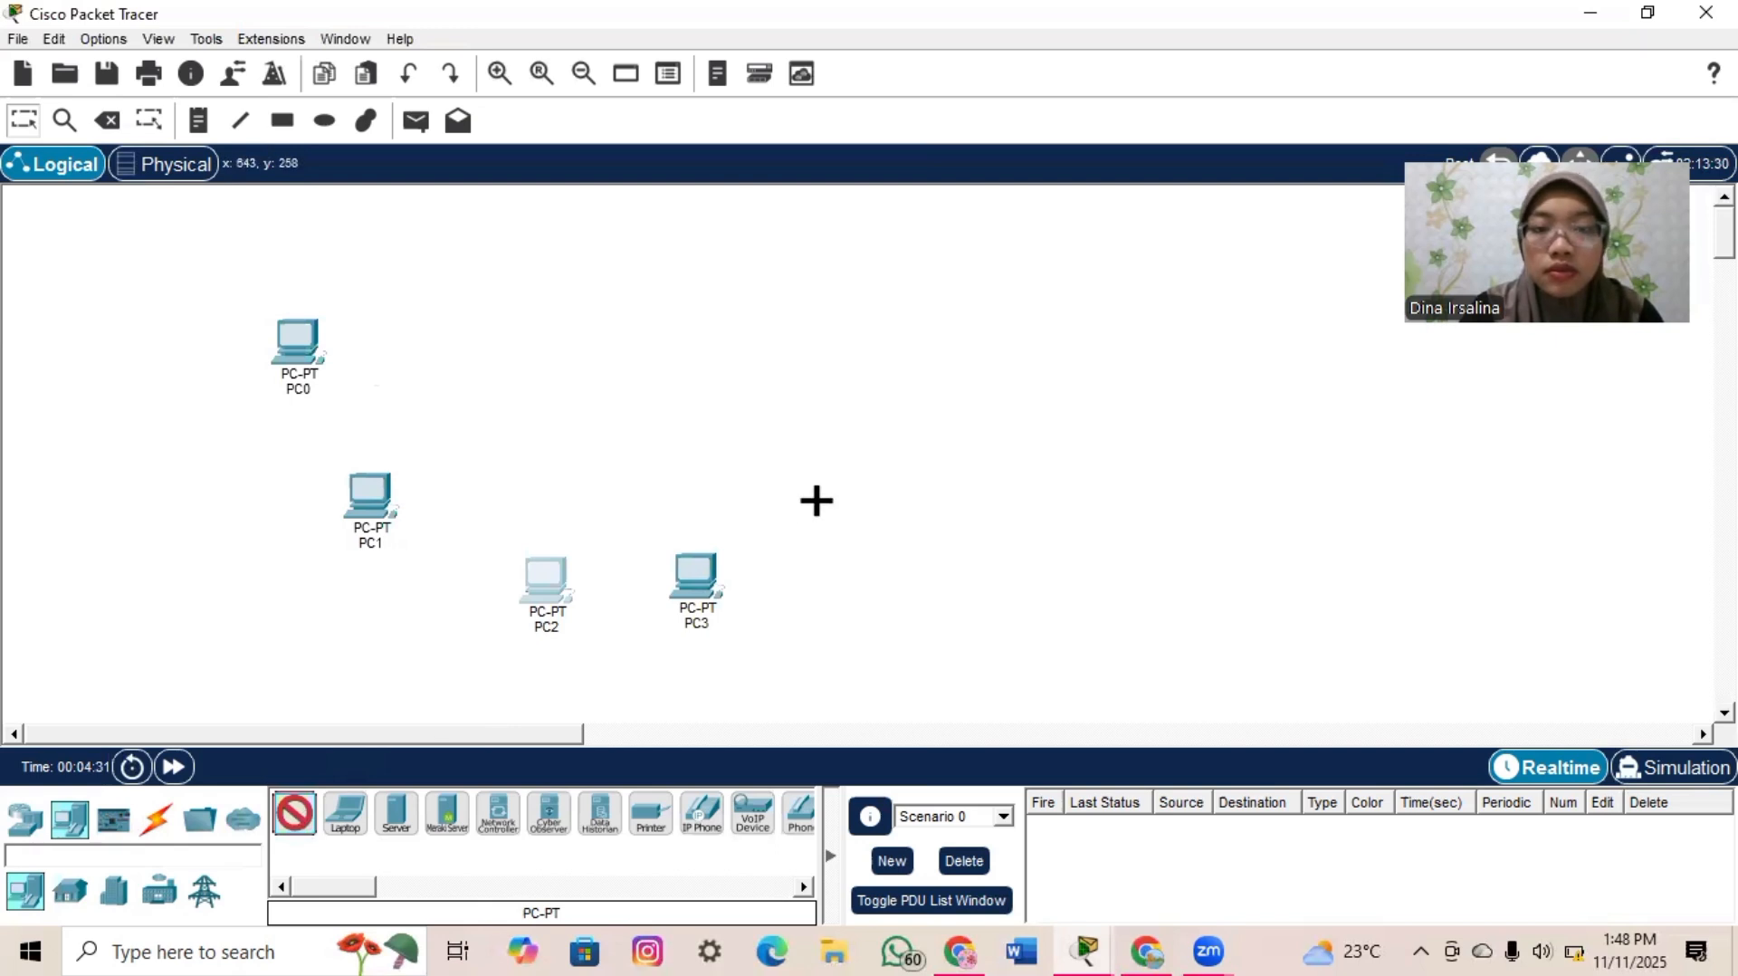
left_click(799, 460)
left_click(292, 815)
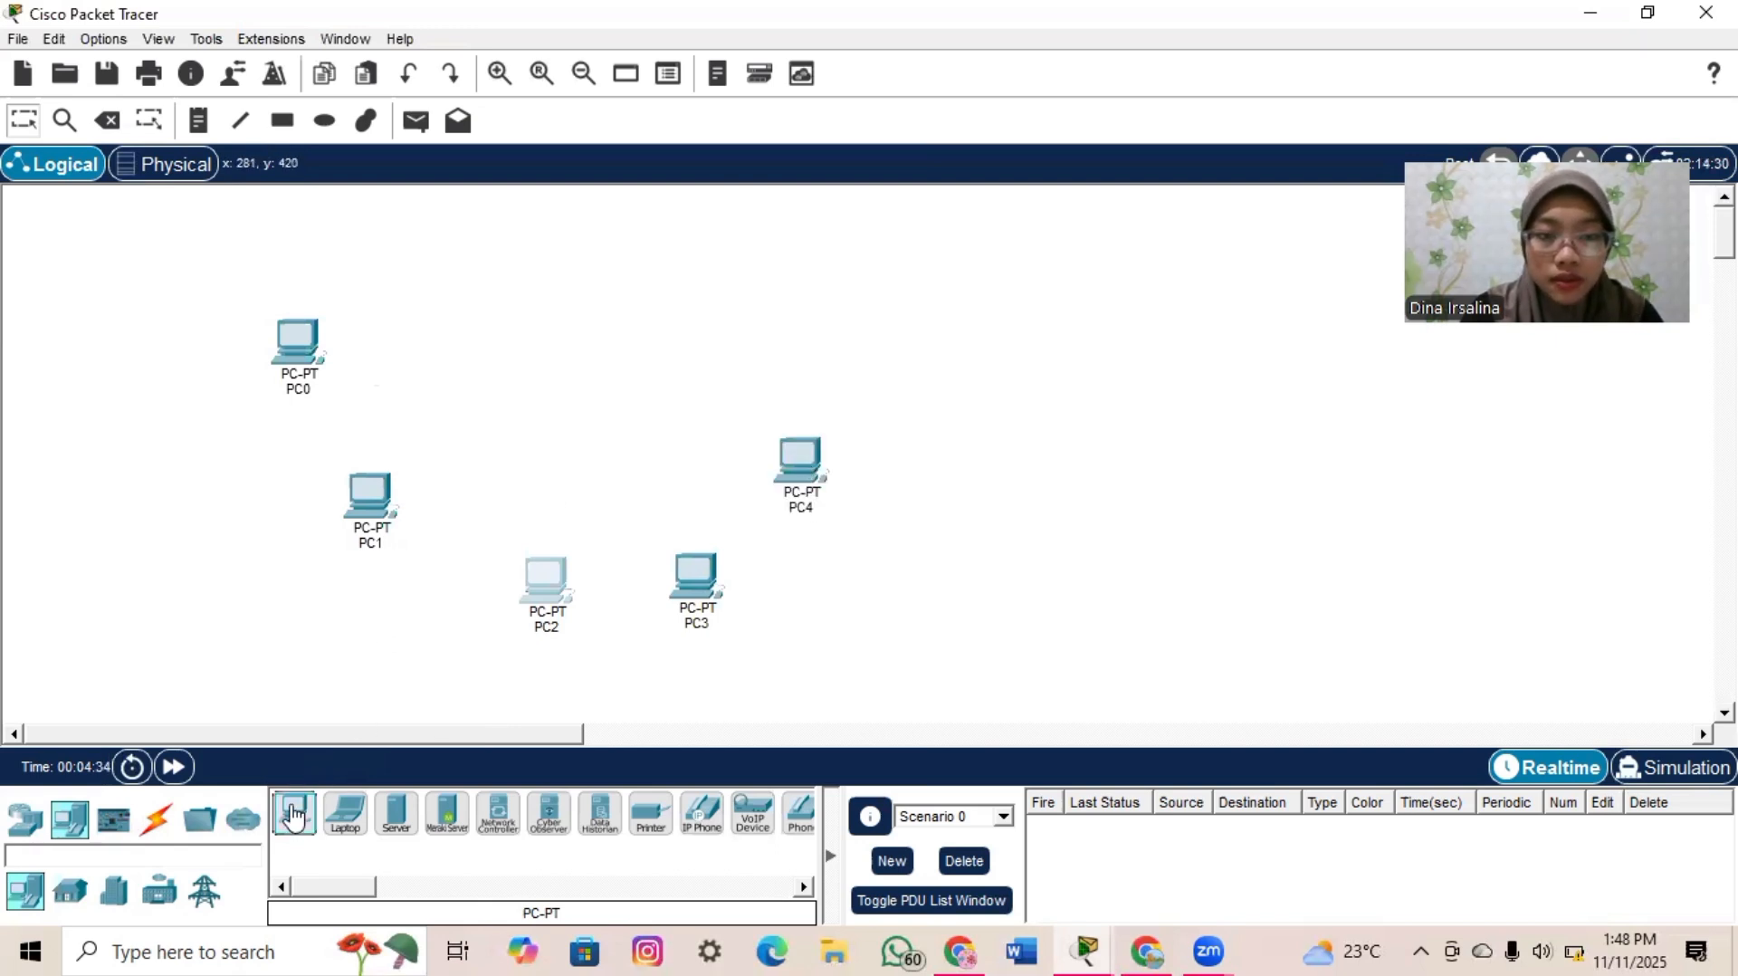
left_click(818, 342)
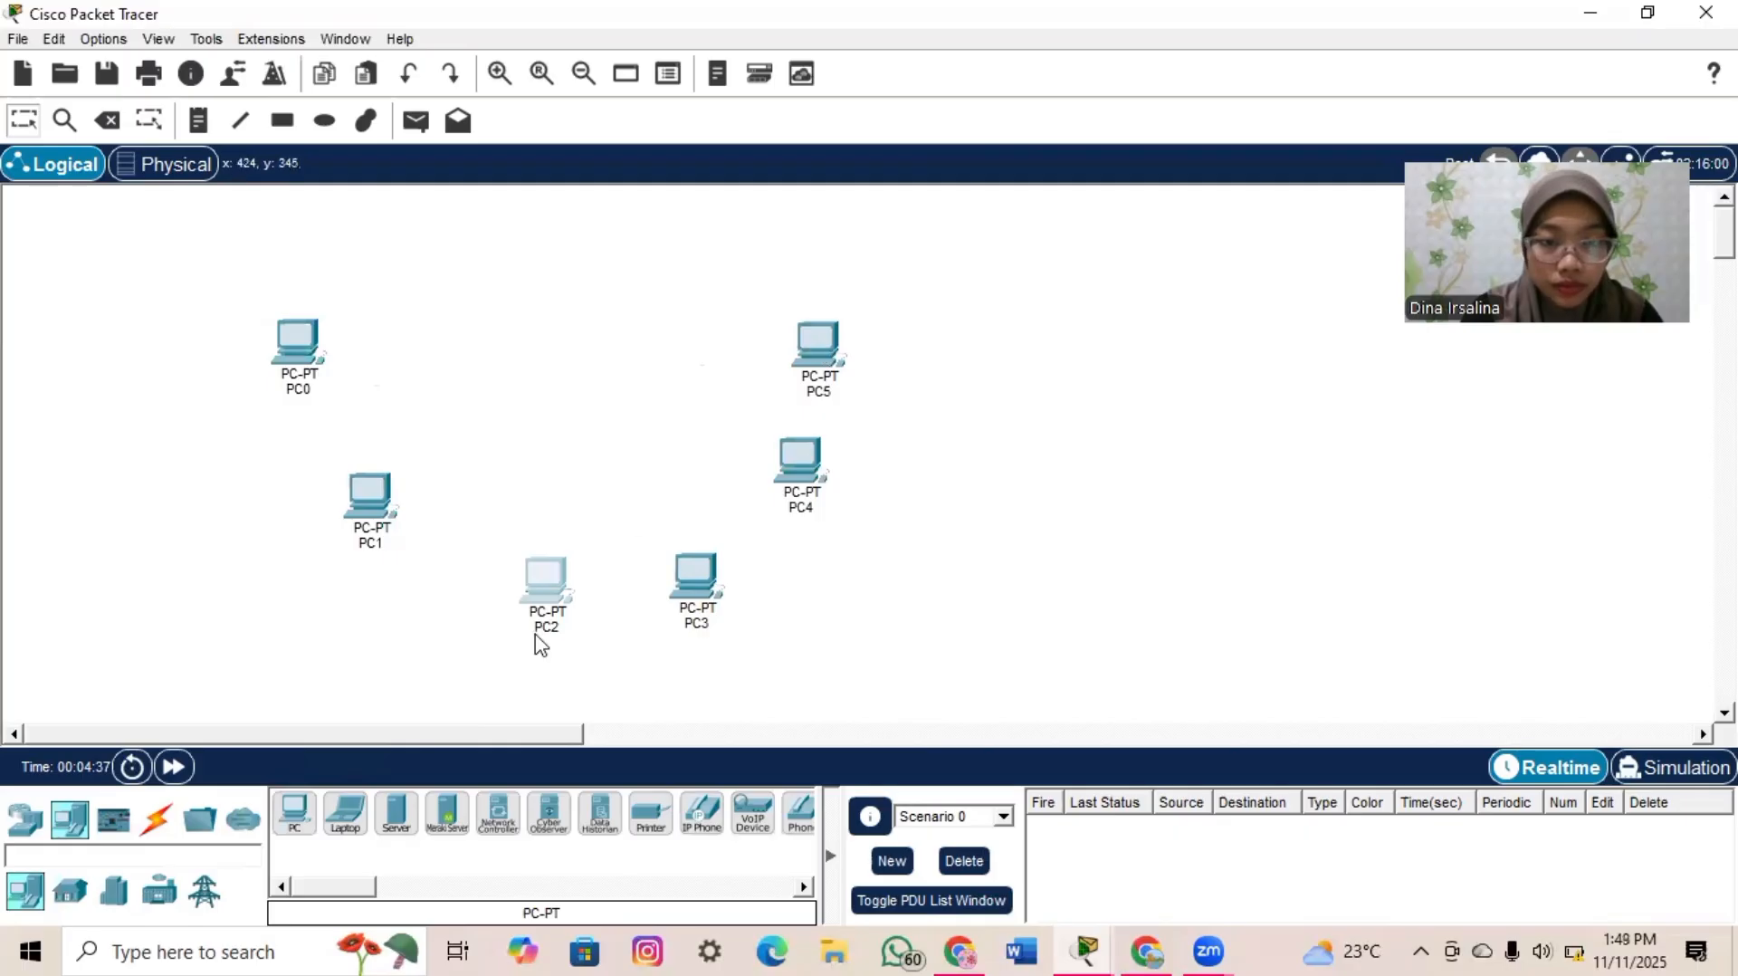
left_click_drag(543, 617, 517, 613)
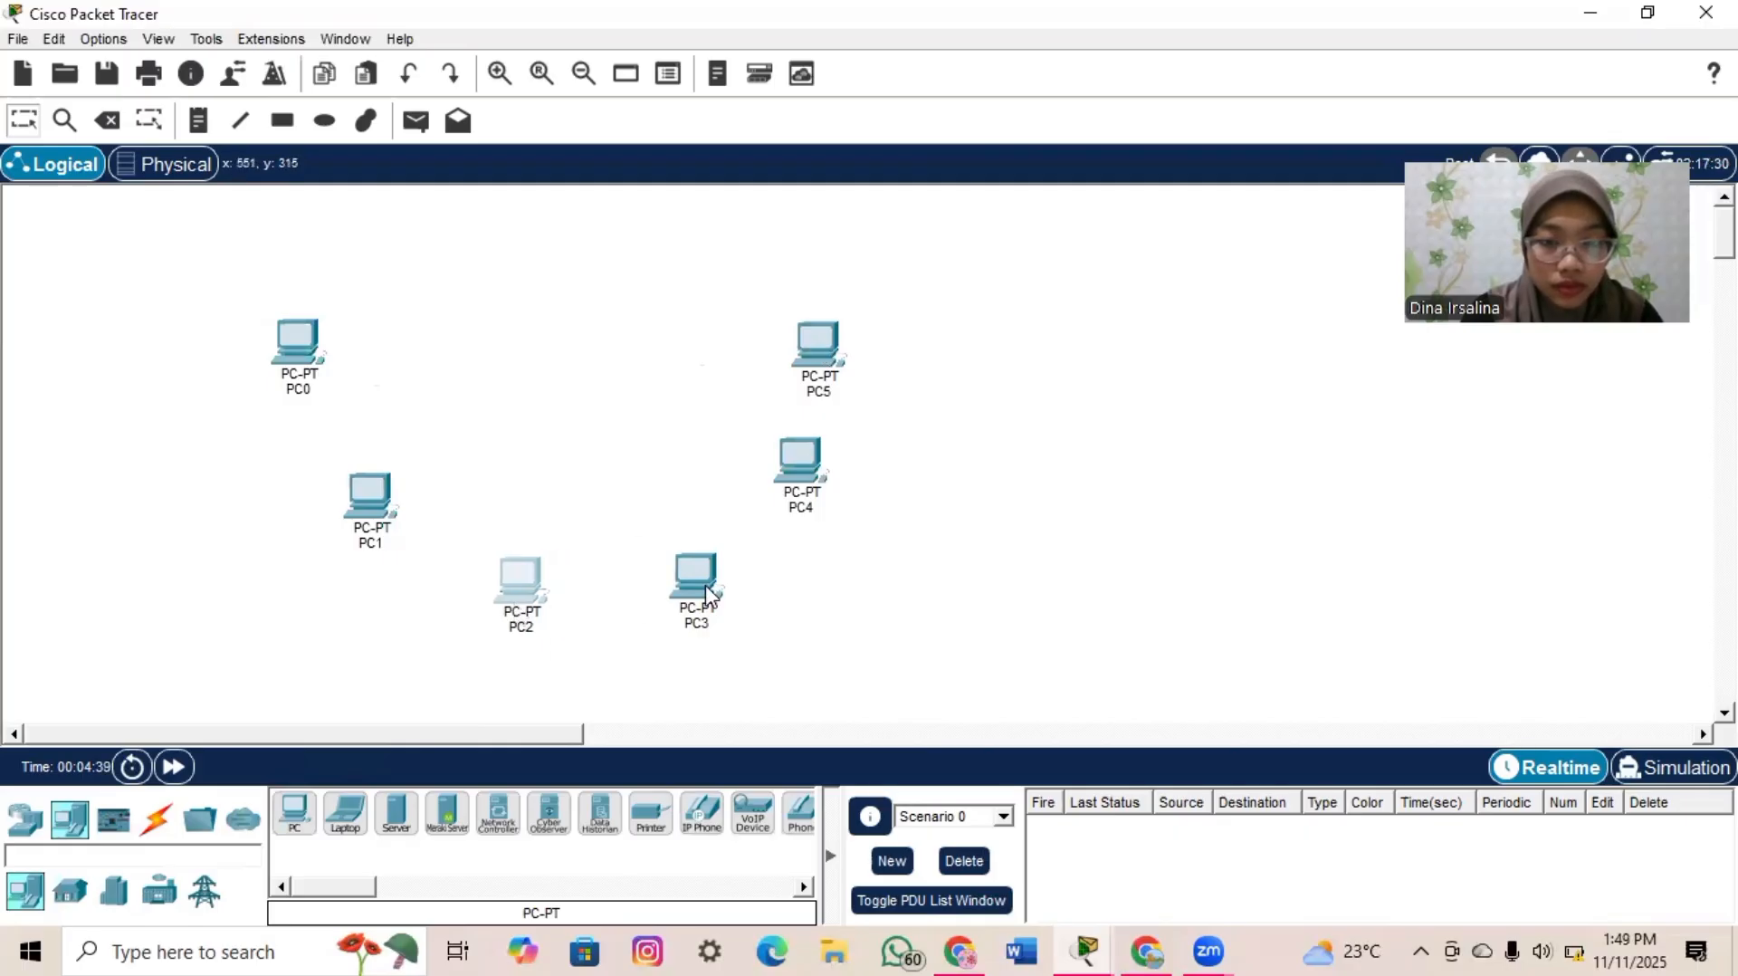
left_click_drag(707, 595, 677, 595)
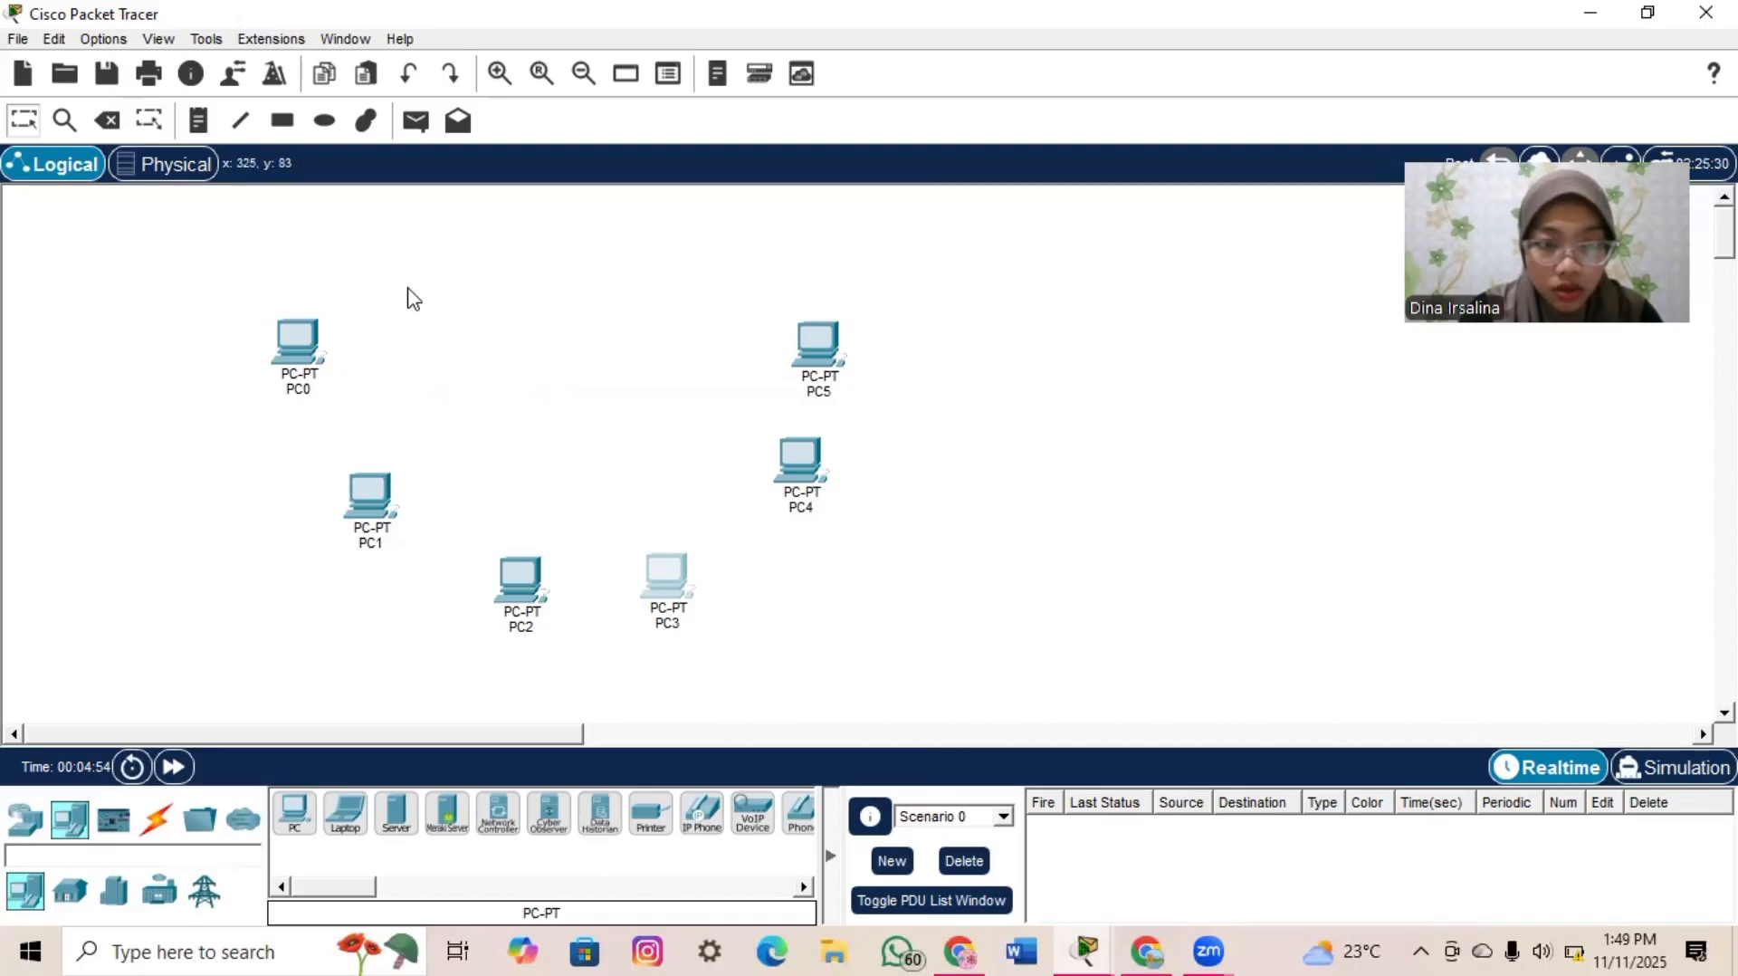
- Assign PC0's FastEthernet0 interface the static IPv4 address 192.168.1.1 with the default subnet mask
left_click(275, 344)
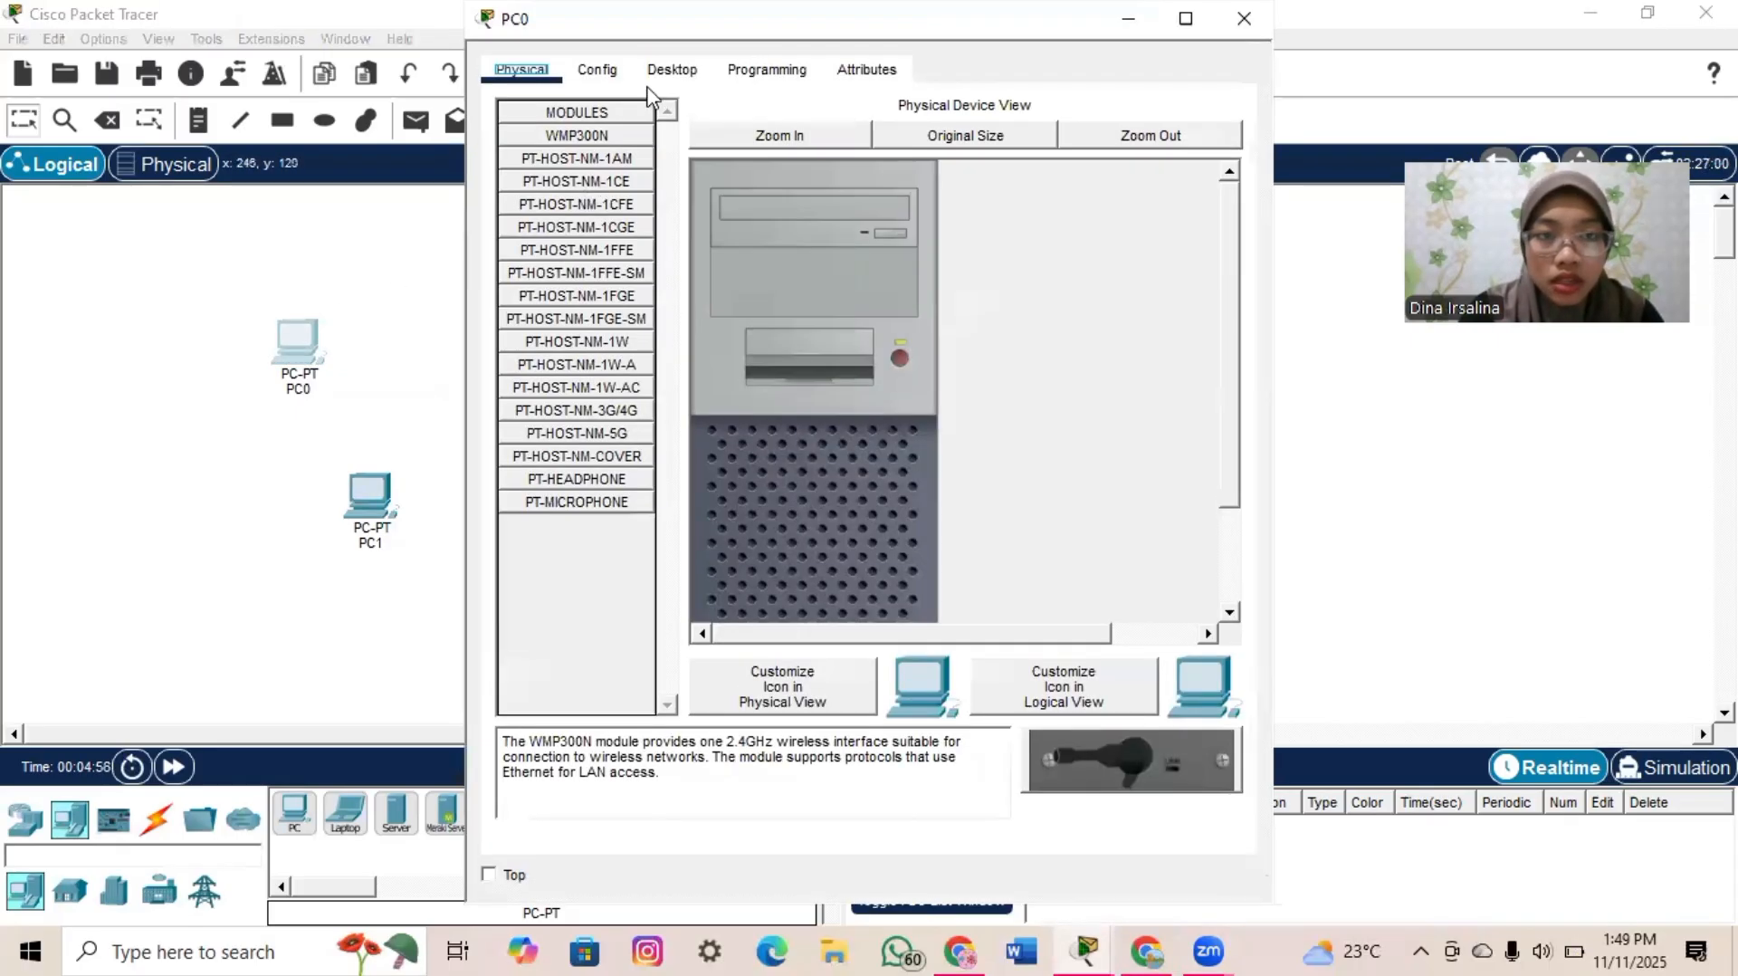
left_click(598, 70)
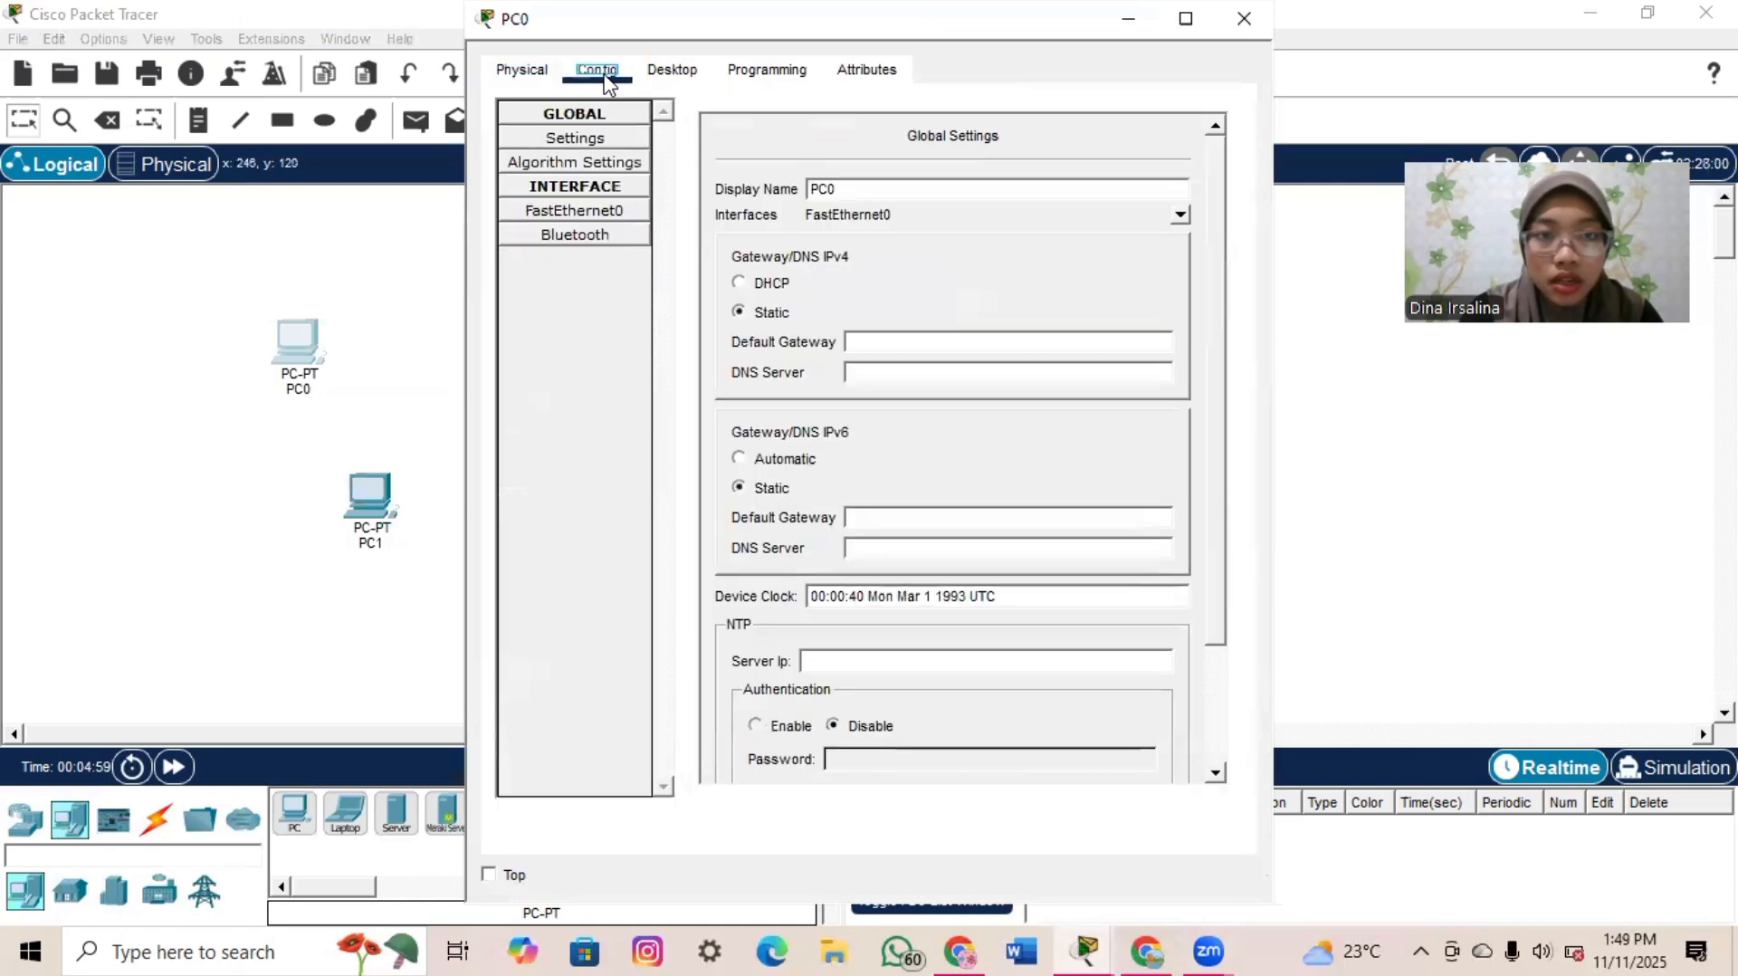
left_click(583, 217)
left_click(1000, 321)
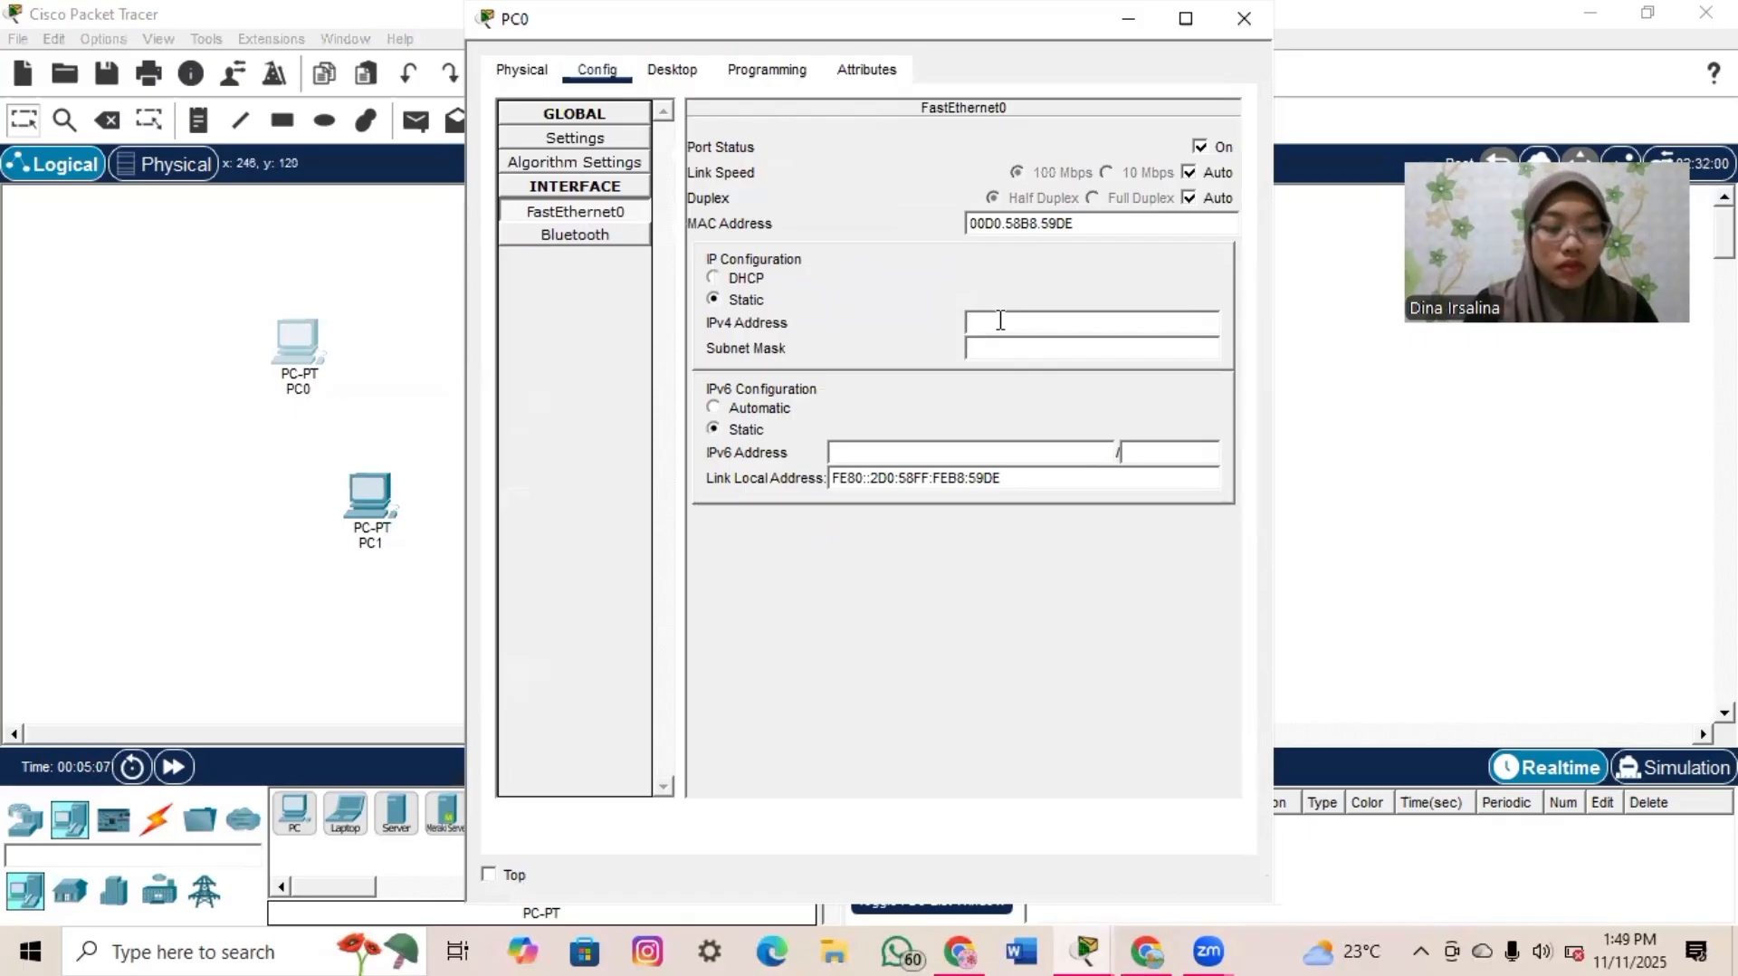
type("1")
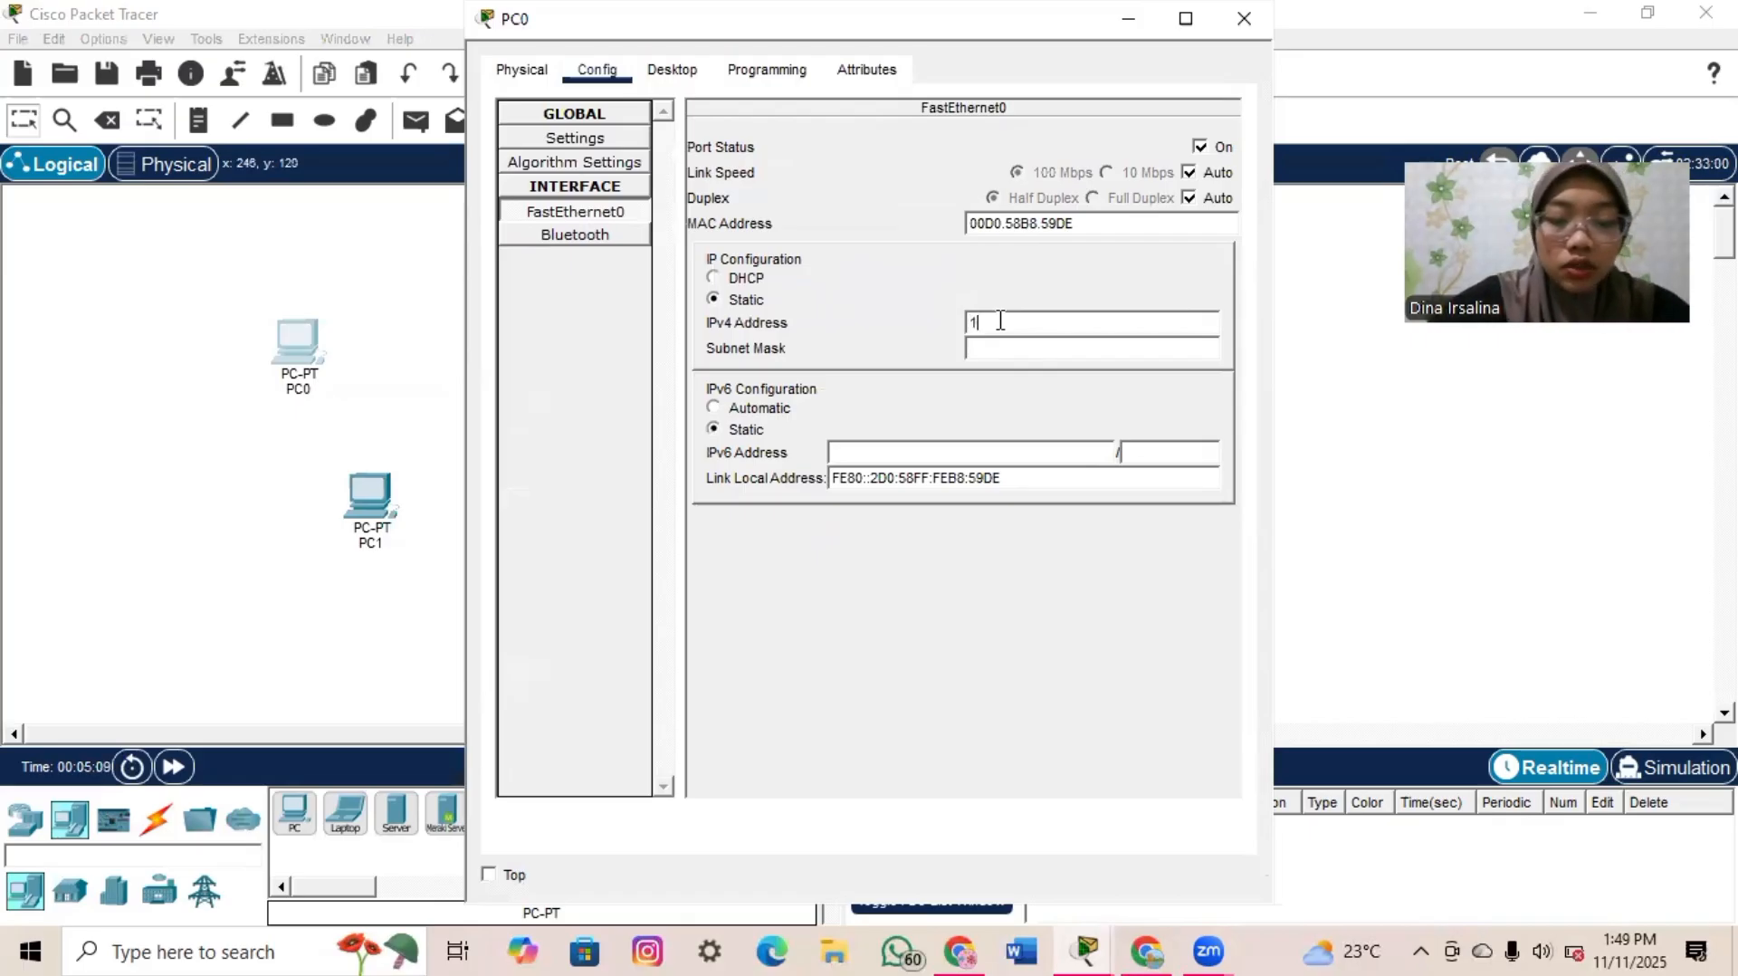
type("92")
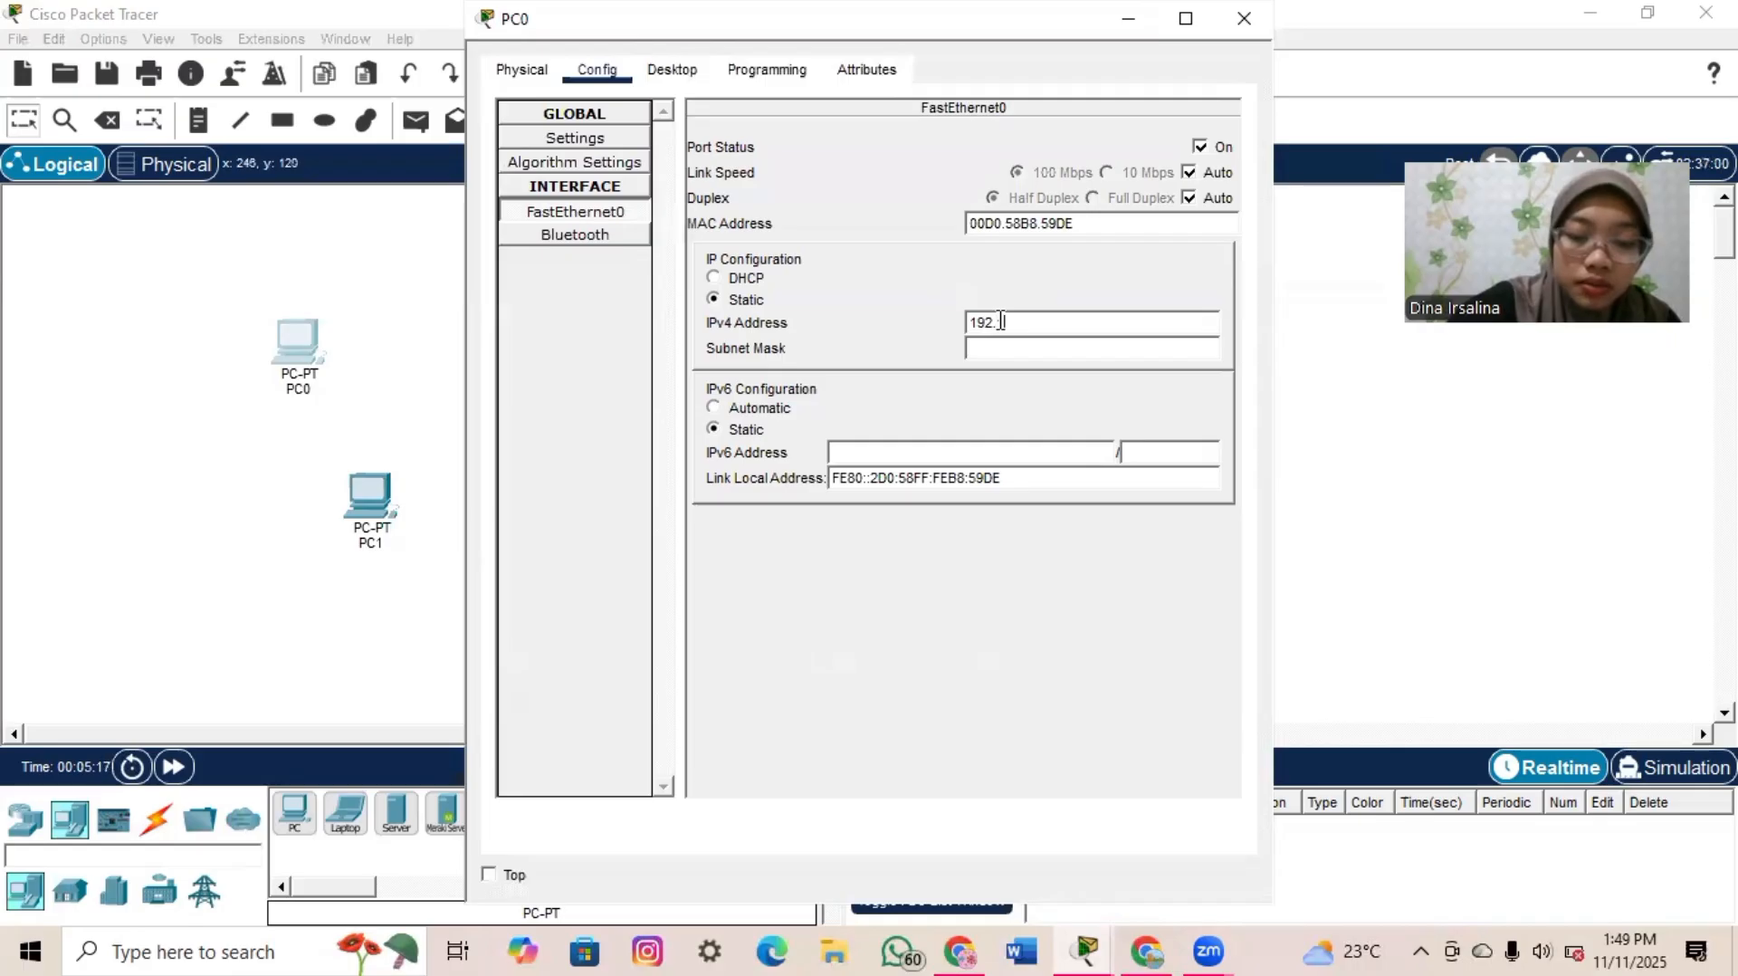
type(".168")
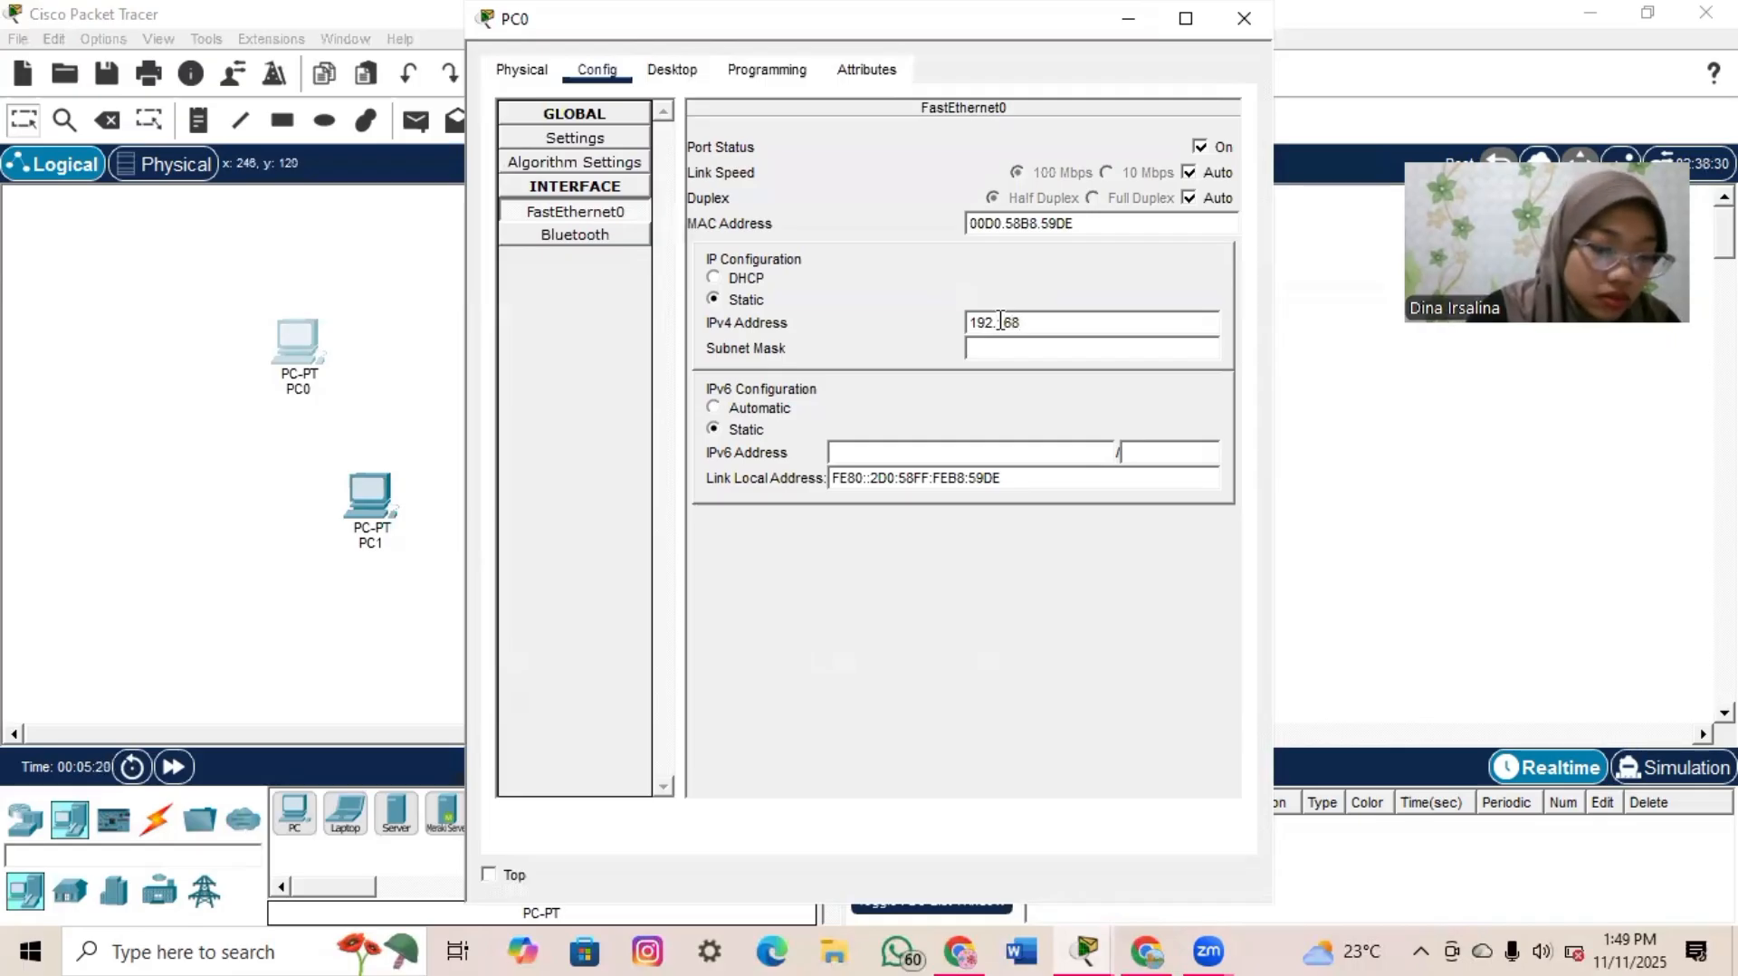
type(".1.1")
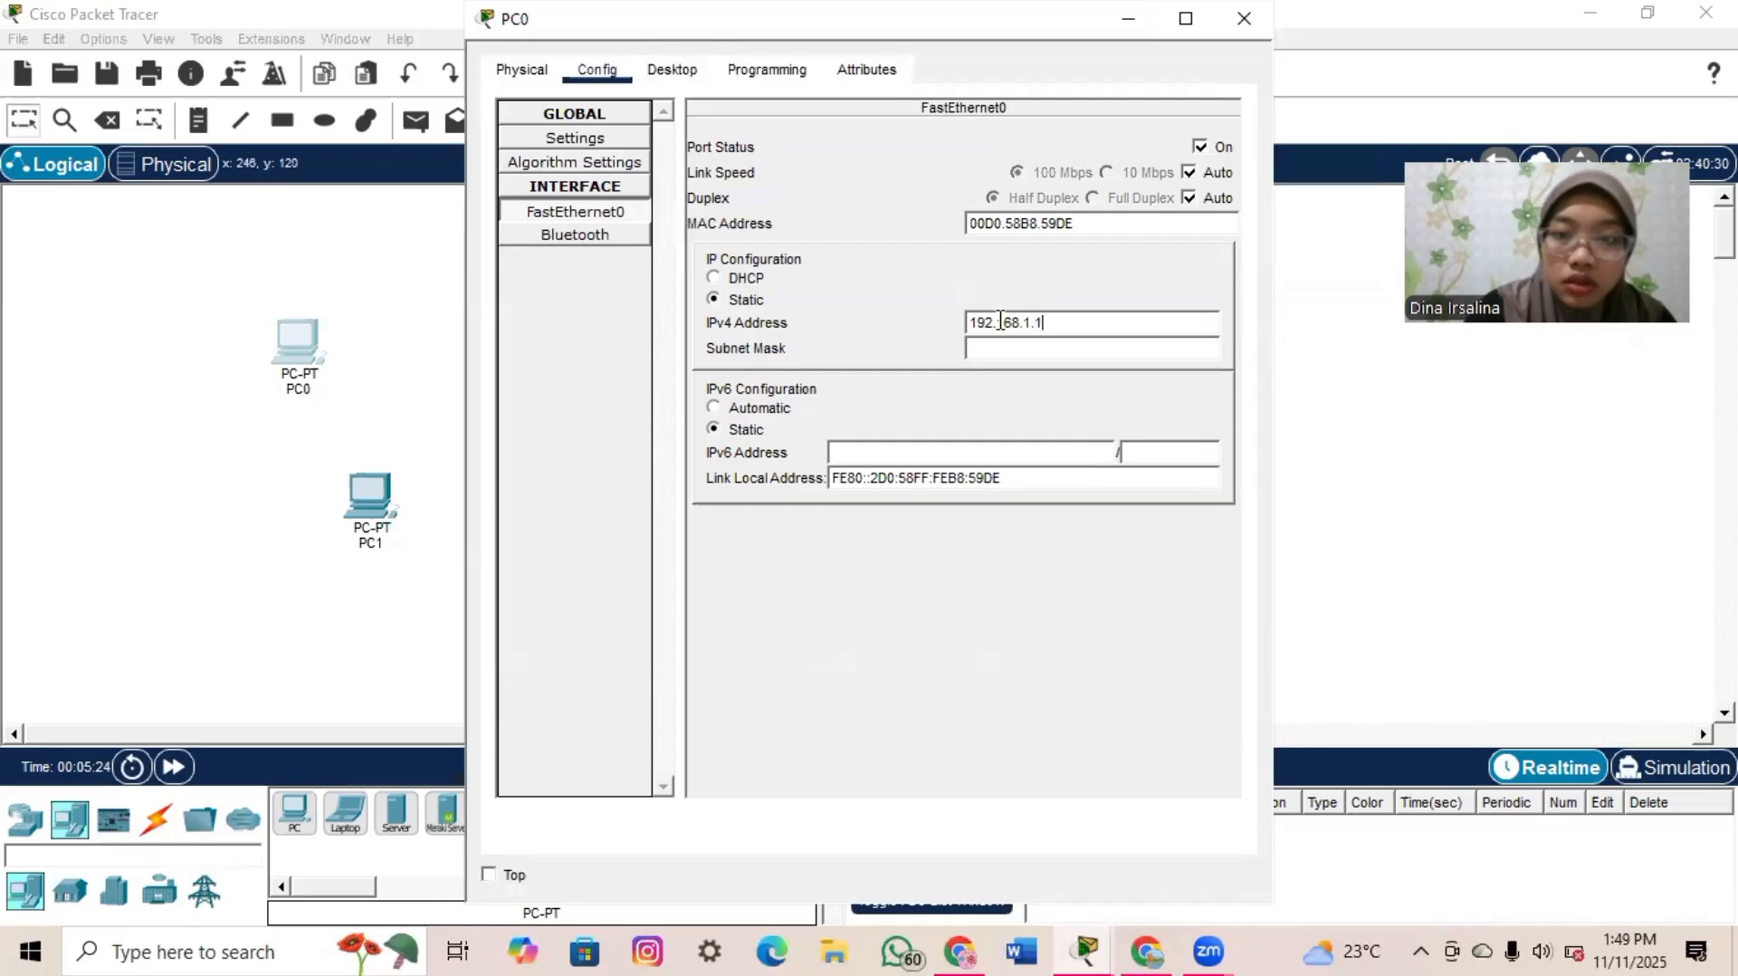
left_click_drag(968, 322, 1100, 322)
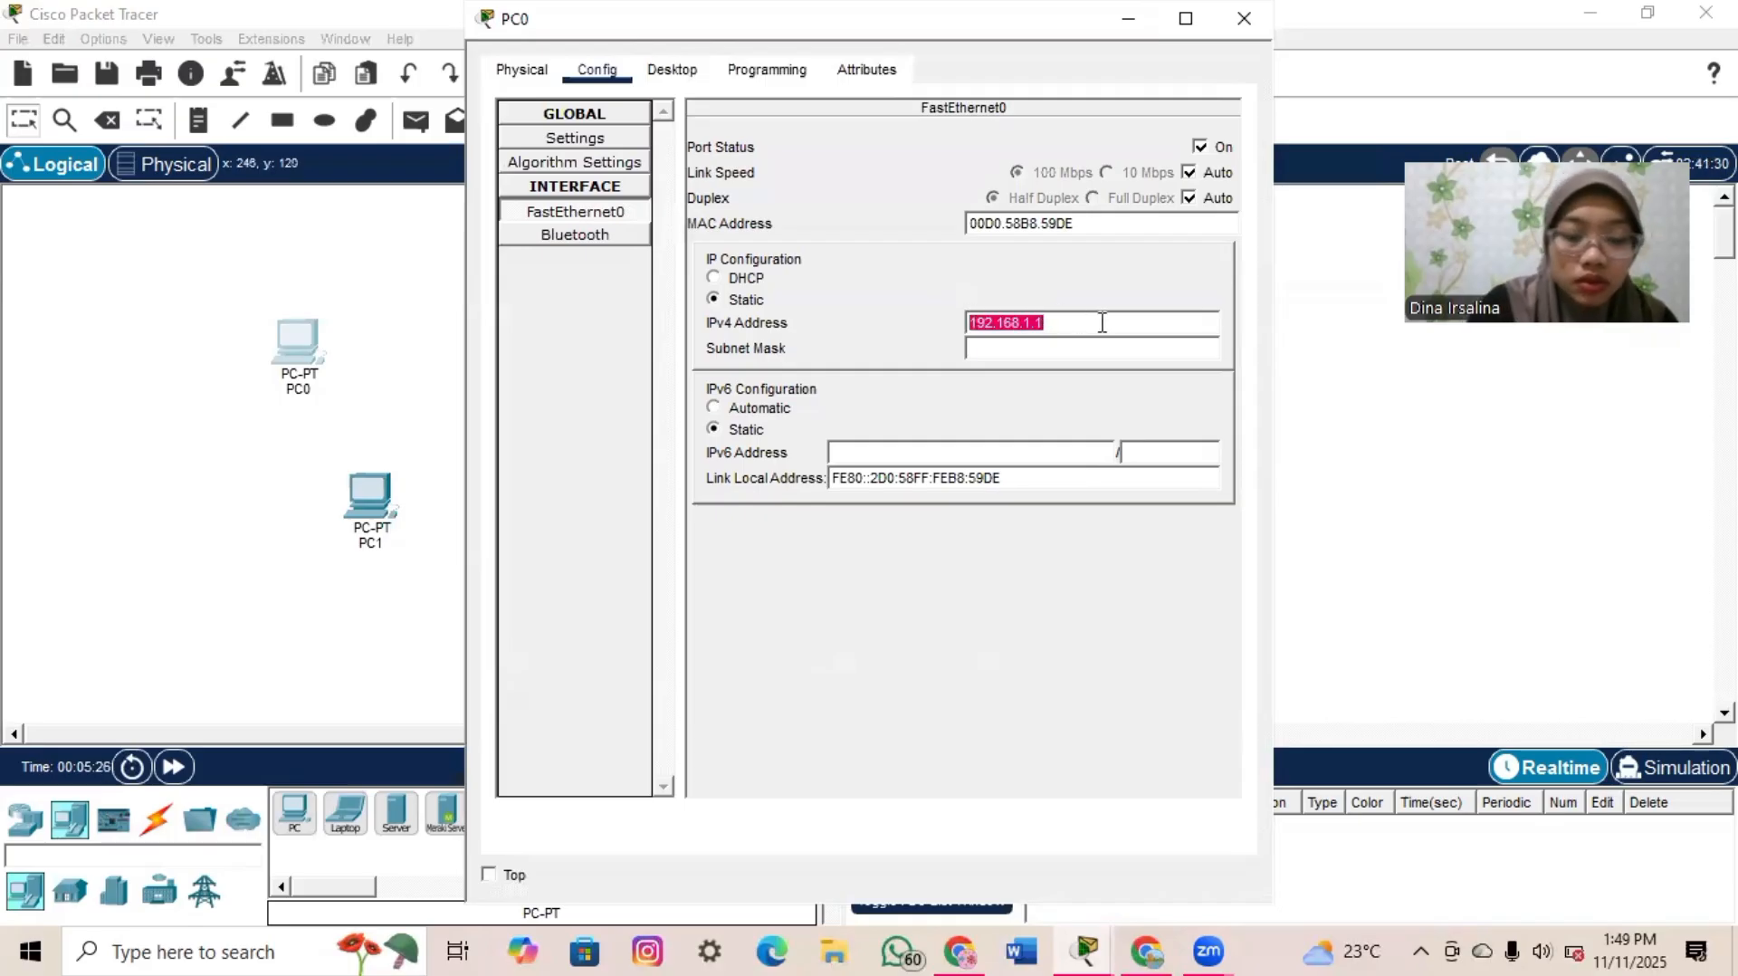
left_click(1024, 344)
left_click(1362, 417)
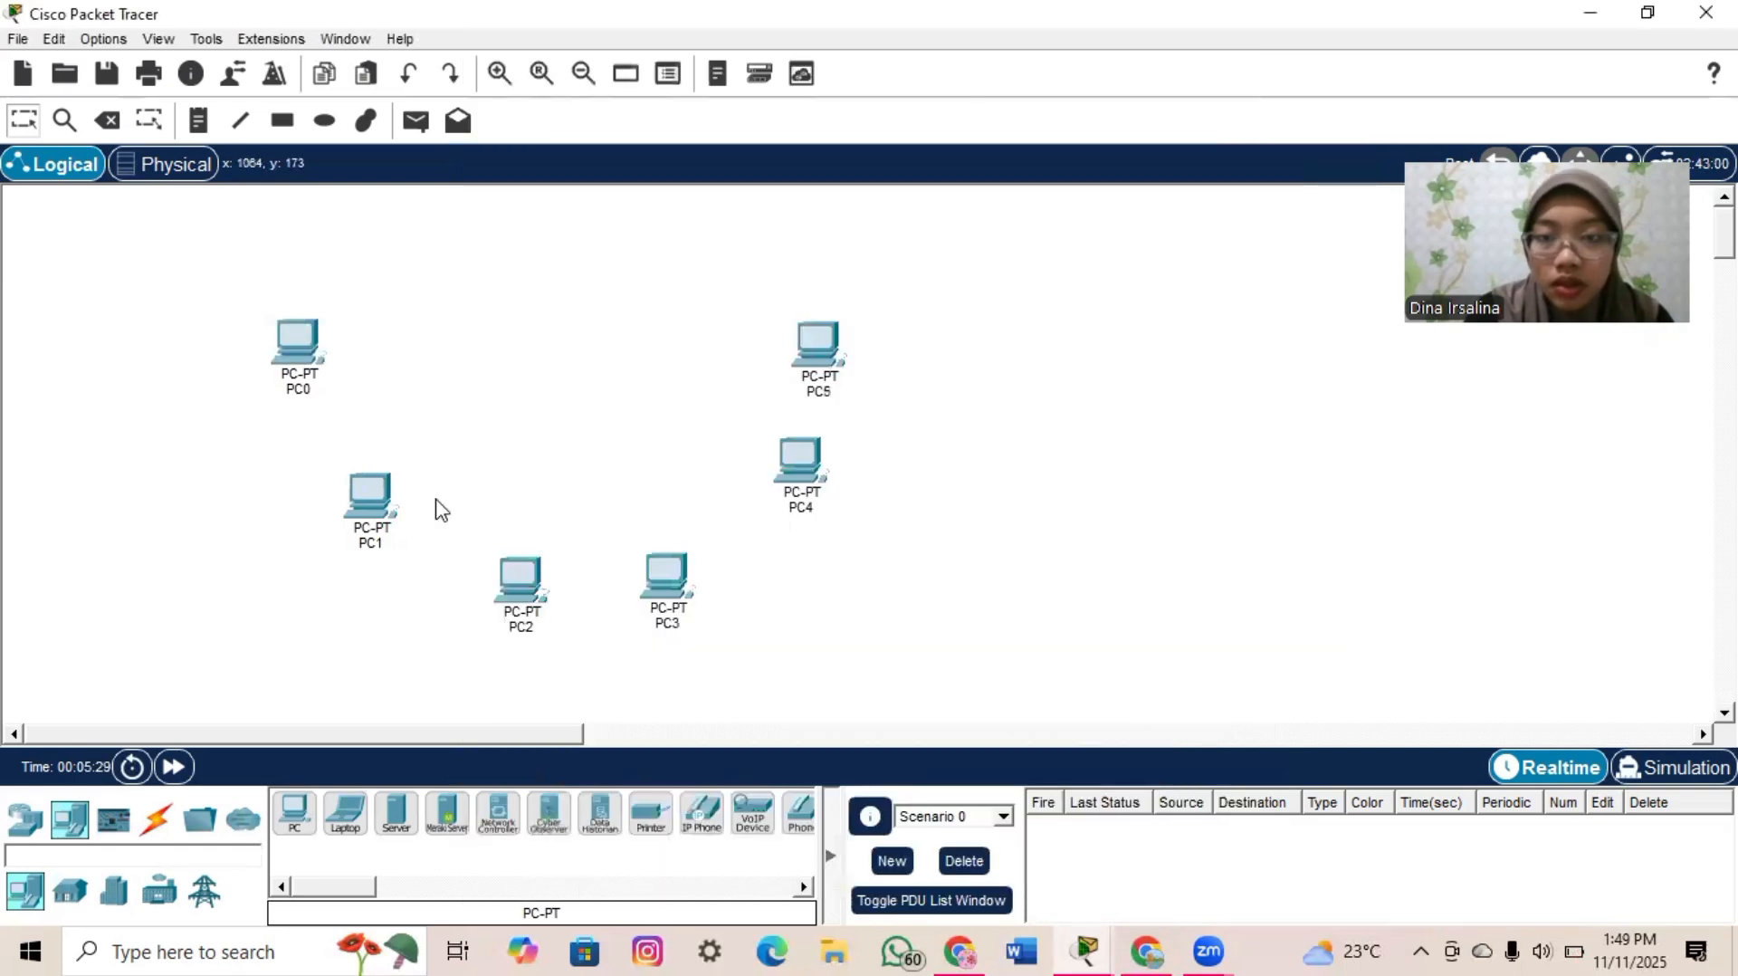
- Assign PC1's FastEthernet0 interface the static IPv4 address 192.168.1.2 with the default subnet mask
left_click(368, 507)
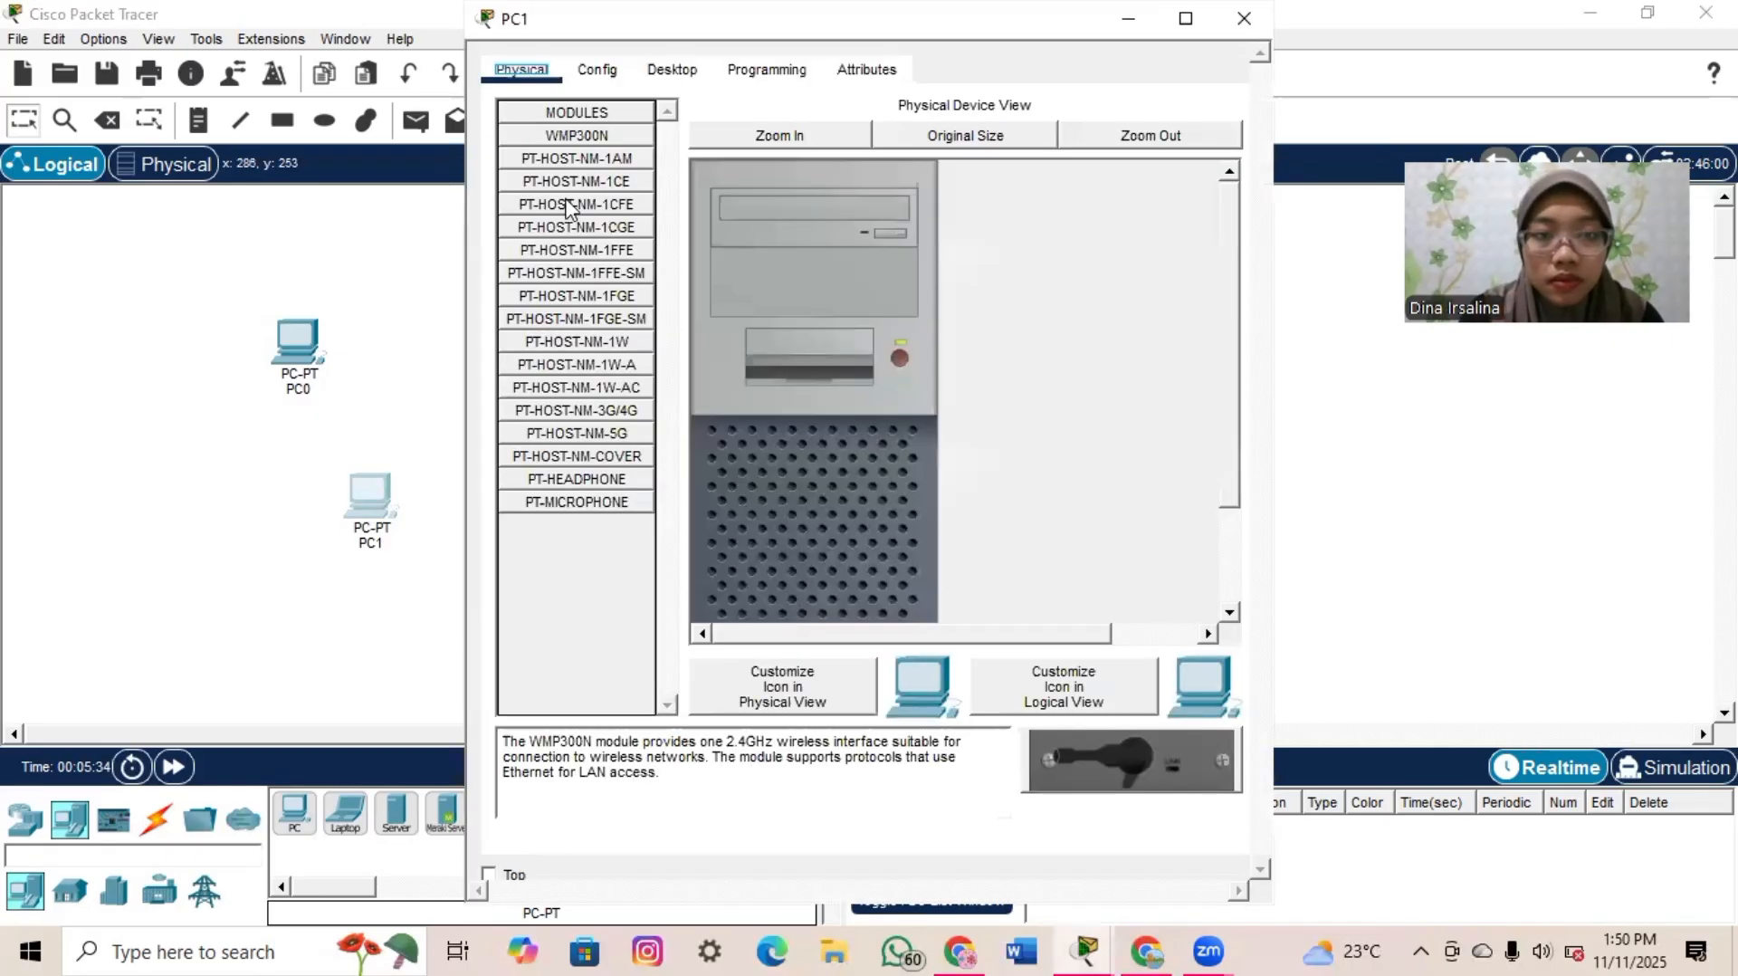
left_click(597, 69)
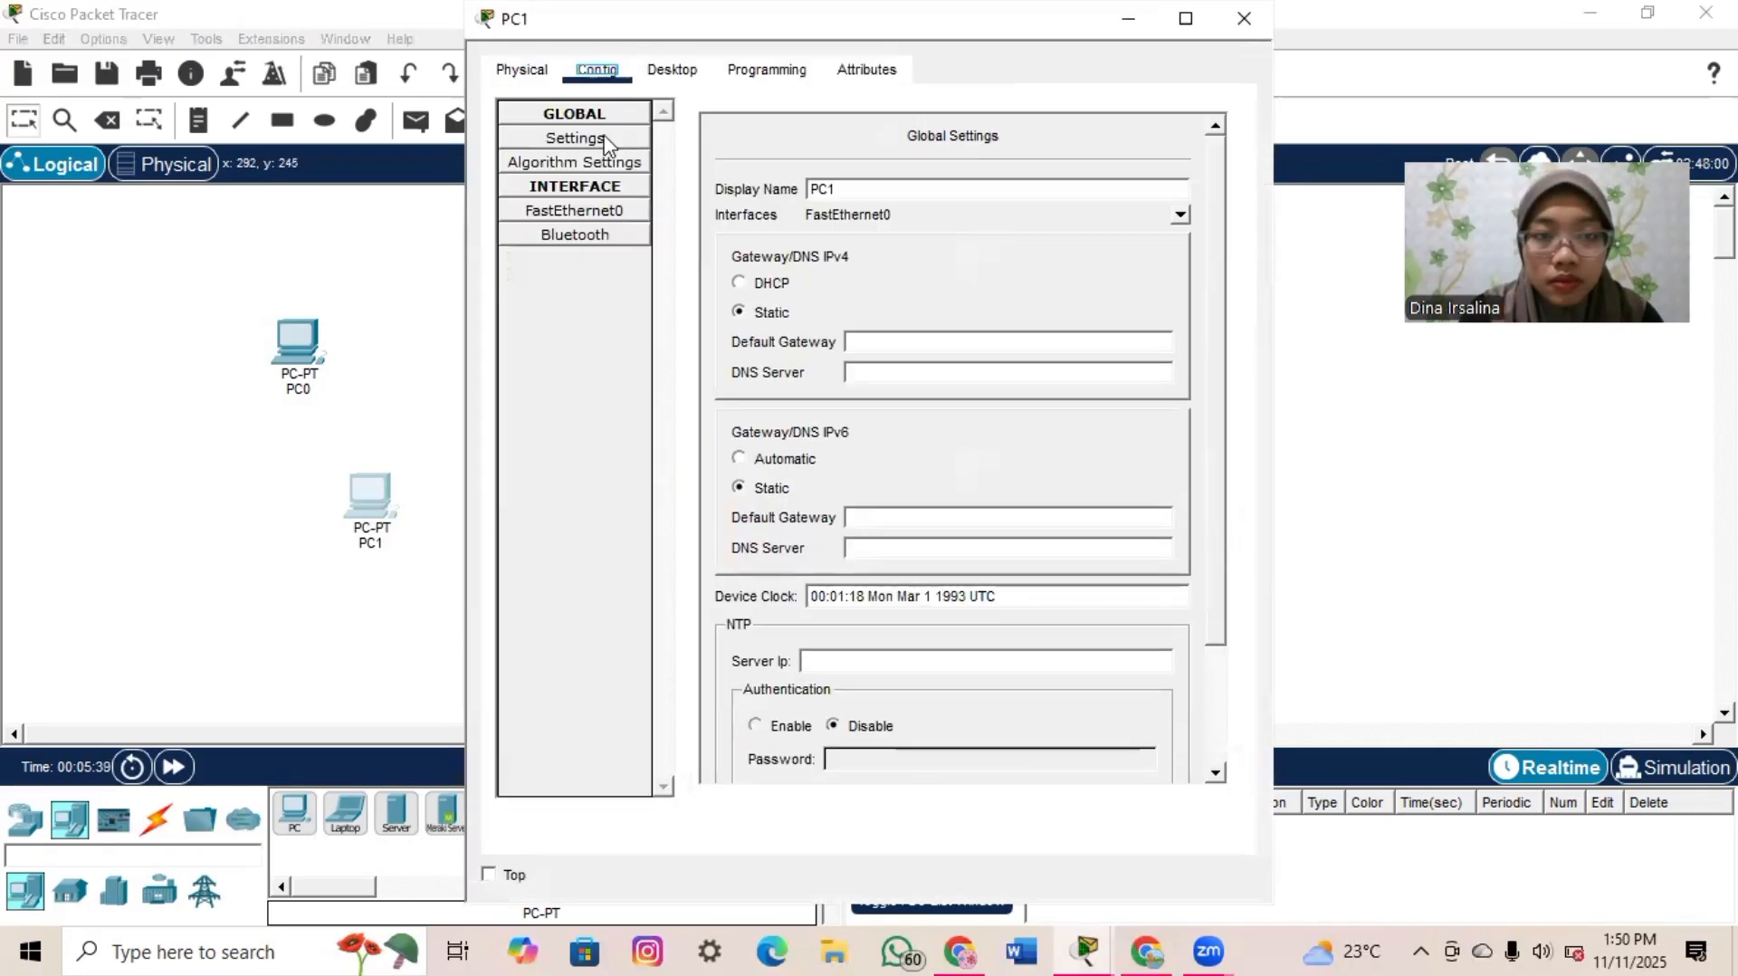
left_click(610, 211)
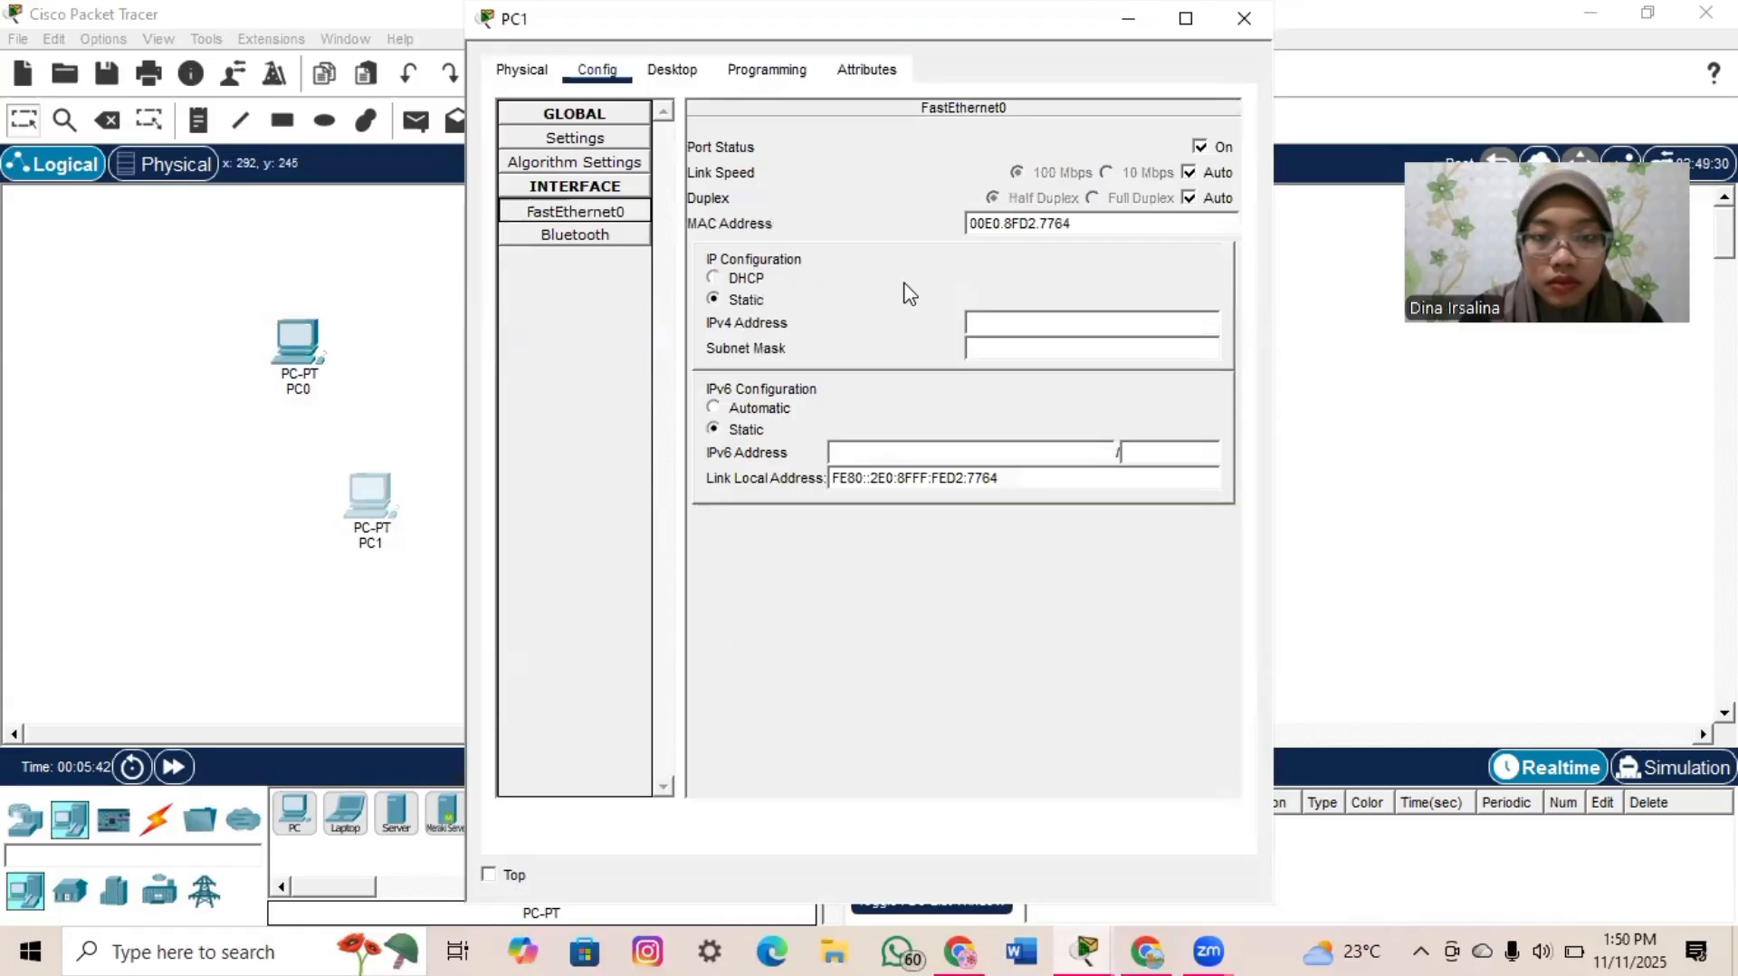
left_click(1002, 322)
type("192.168.1.12")
left_click(1003, 351)
left_click(1463, 431)
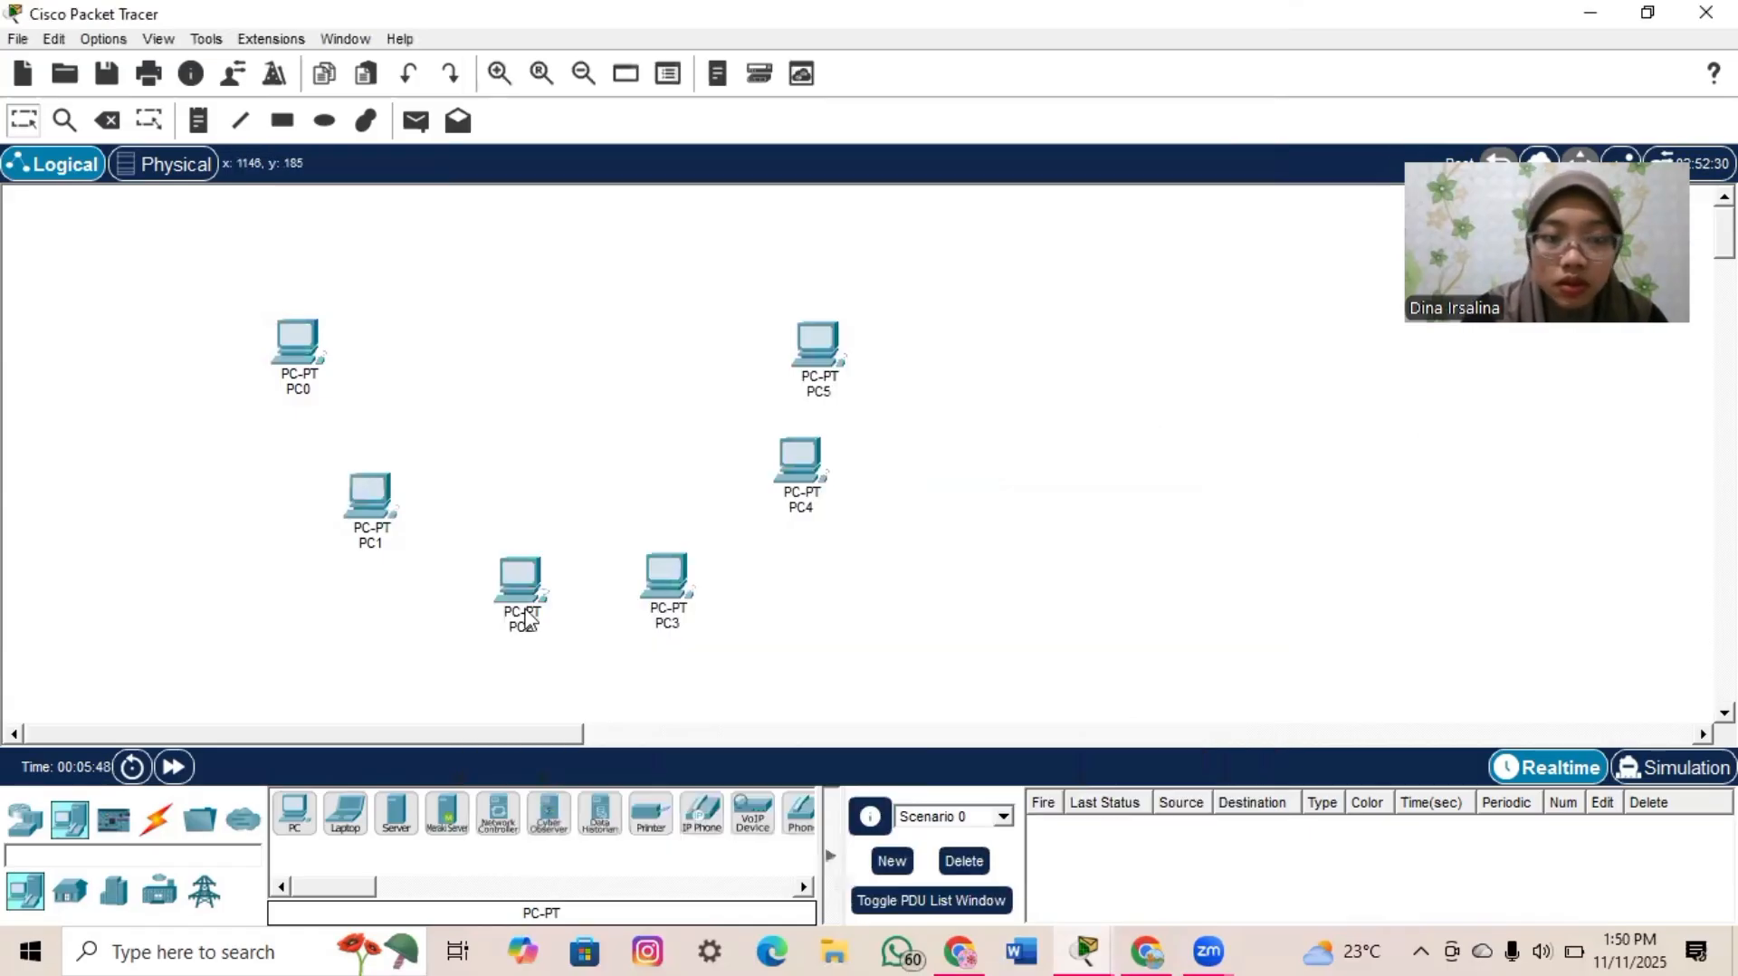
- Assign PC2's FastEthernet0 interface the static IPv4 address 192.168.1.3 with subnet mask 255.255.255.0
left_click(524, 618)
left_click(597, 71)
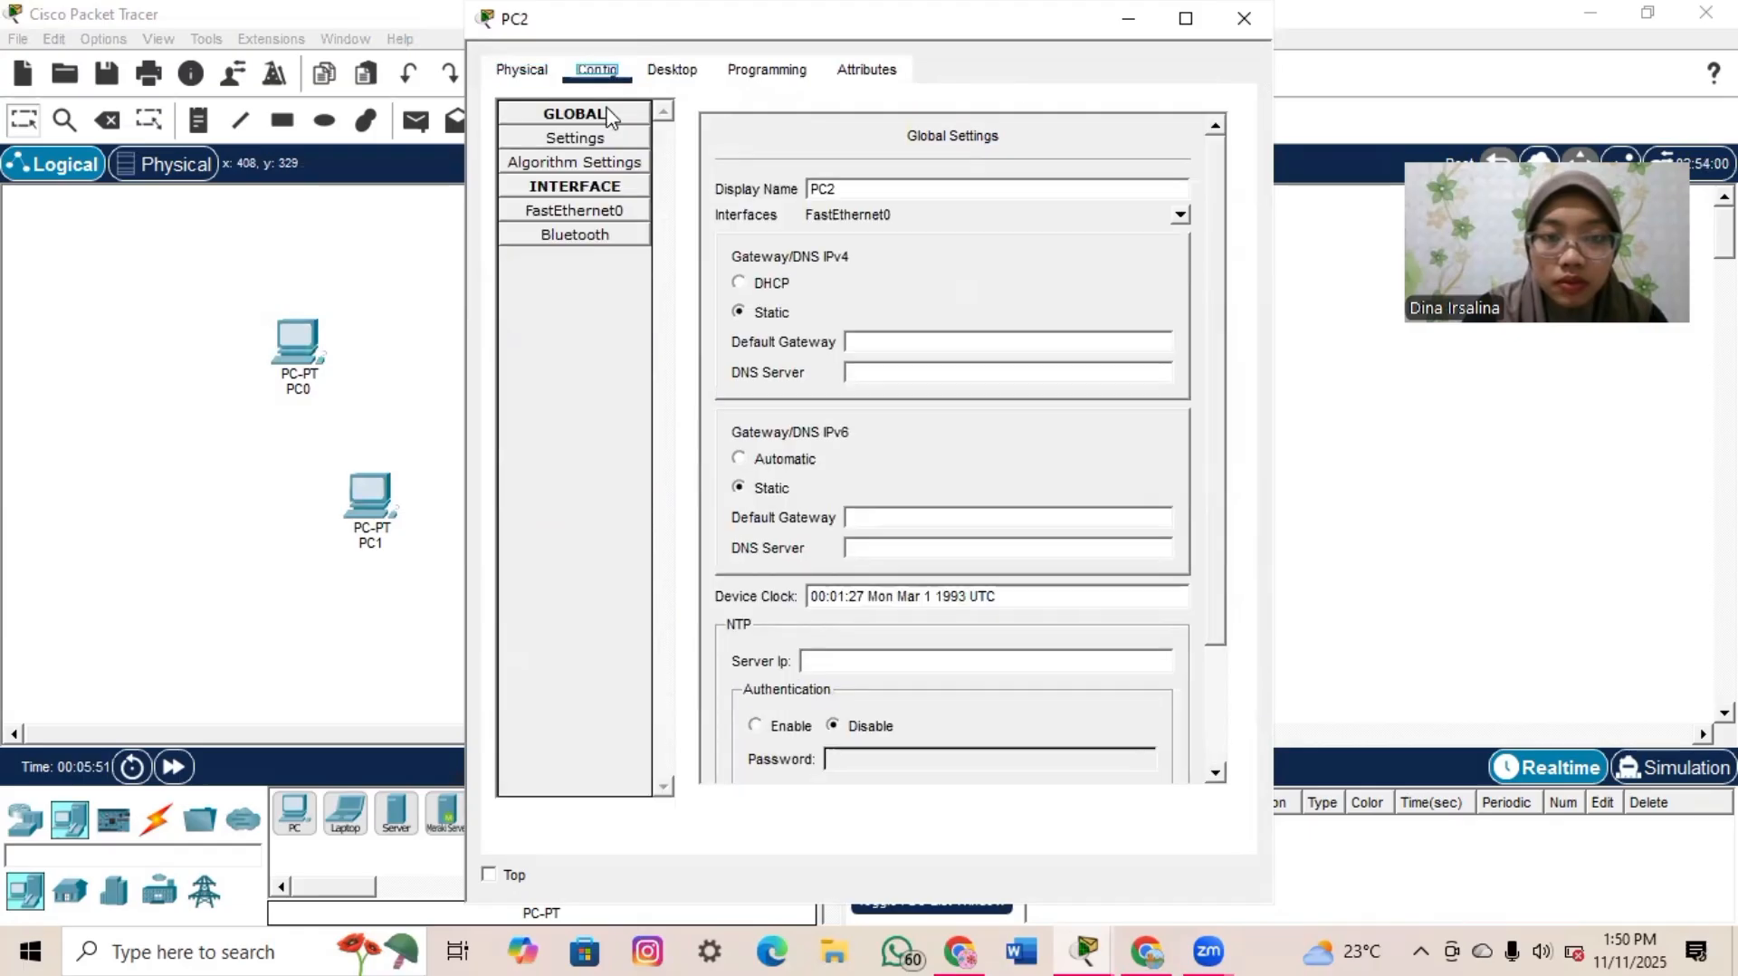
left_click(613, 214)
left_click(989, 322)
type("192.168.1.1")
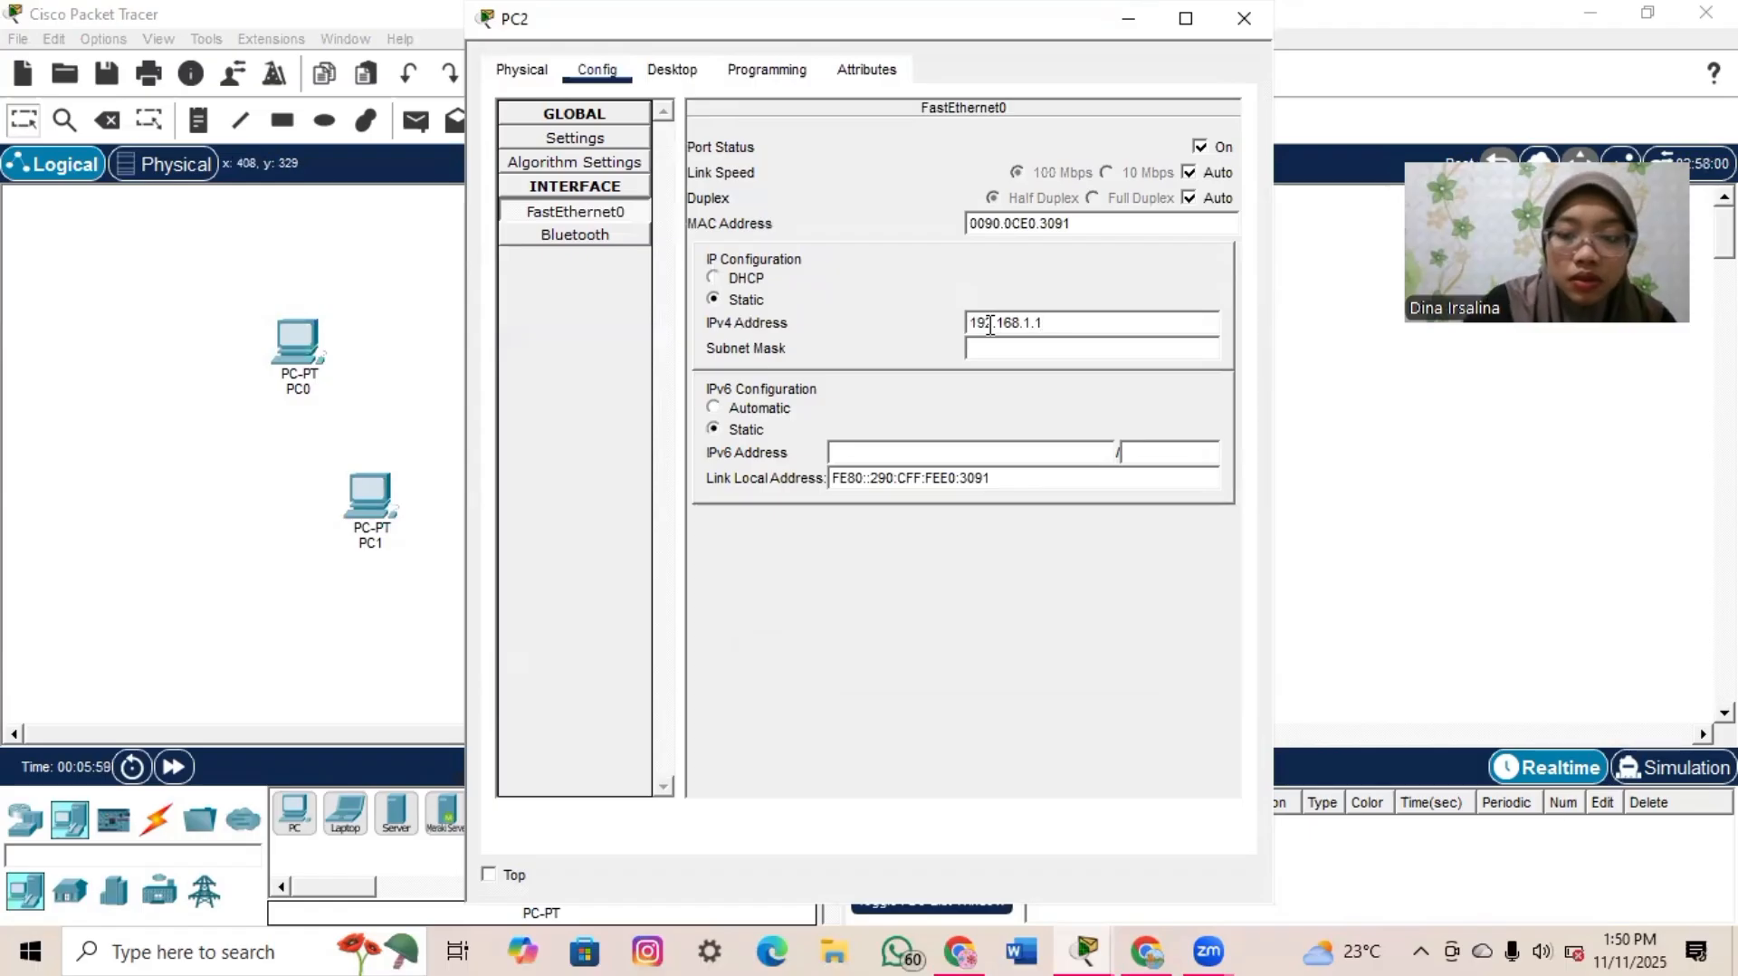
type("3")
left_click(990, 347)
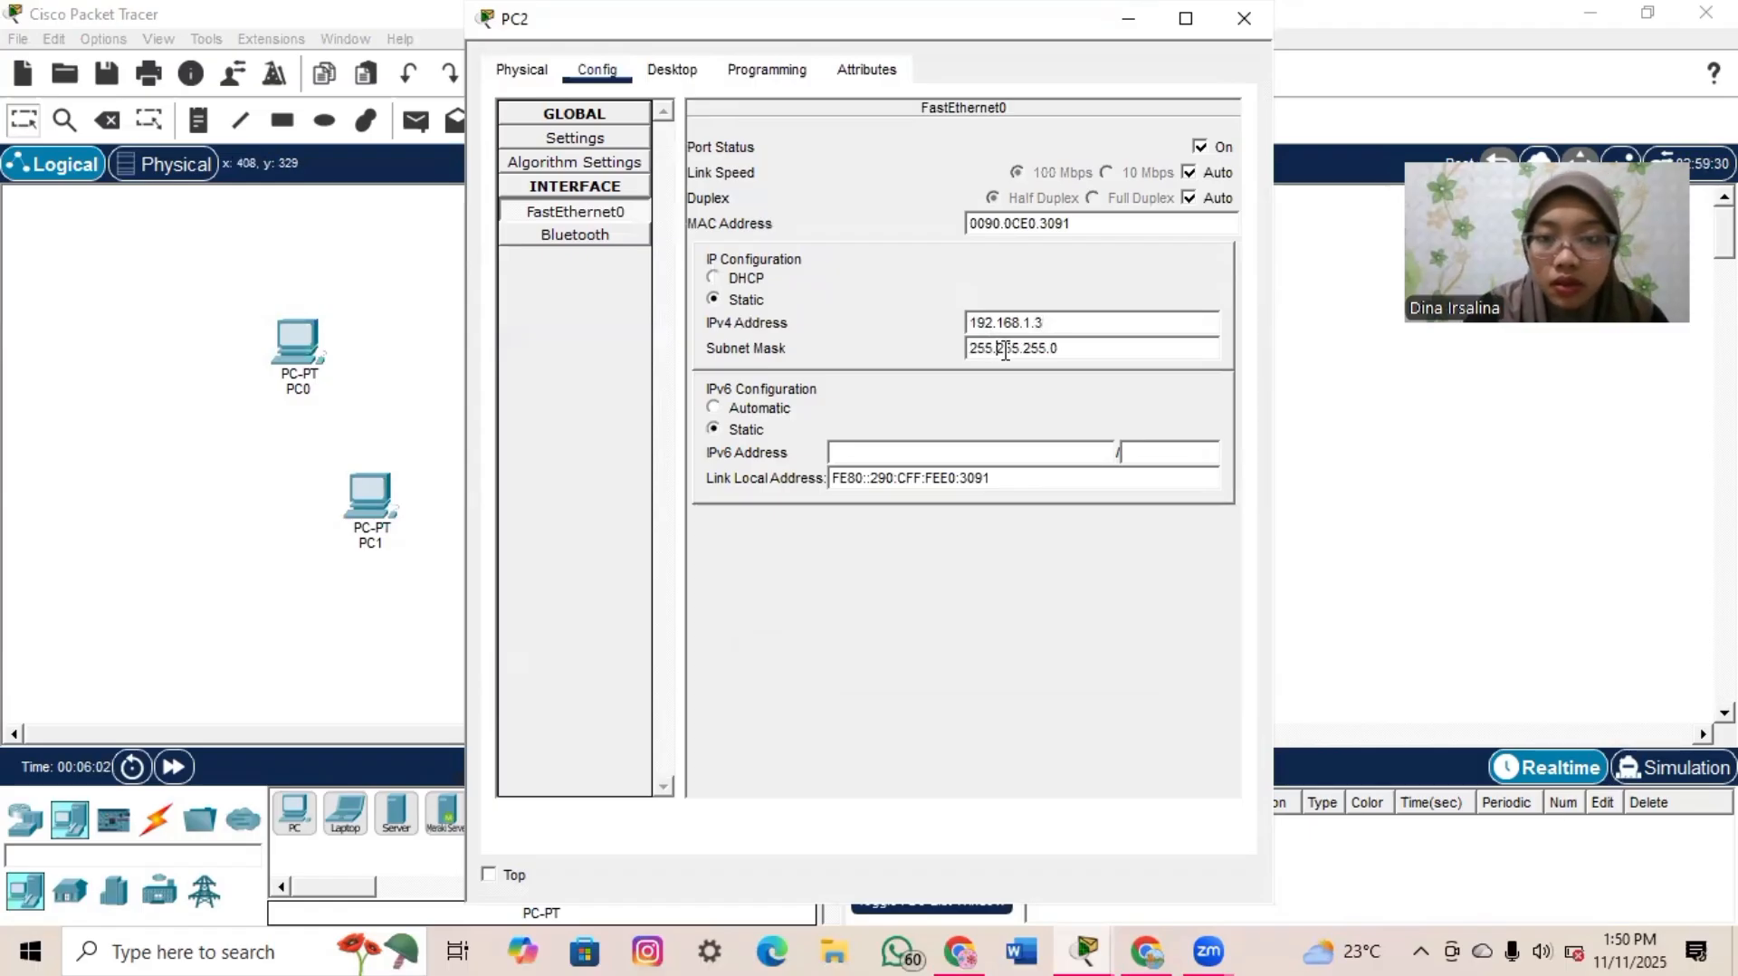
left_click(1470, 414)
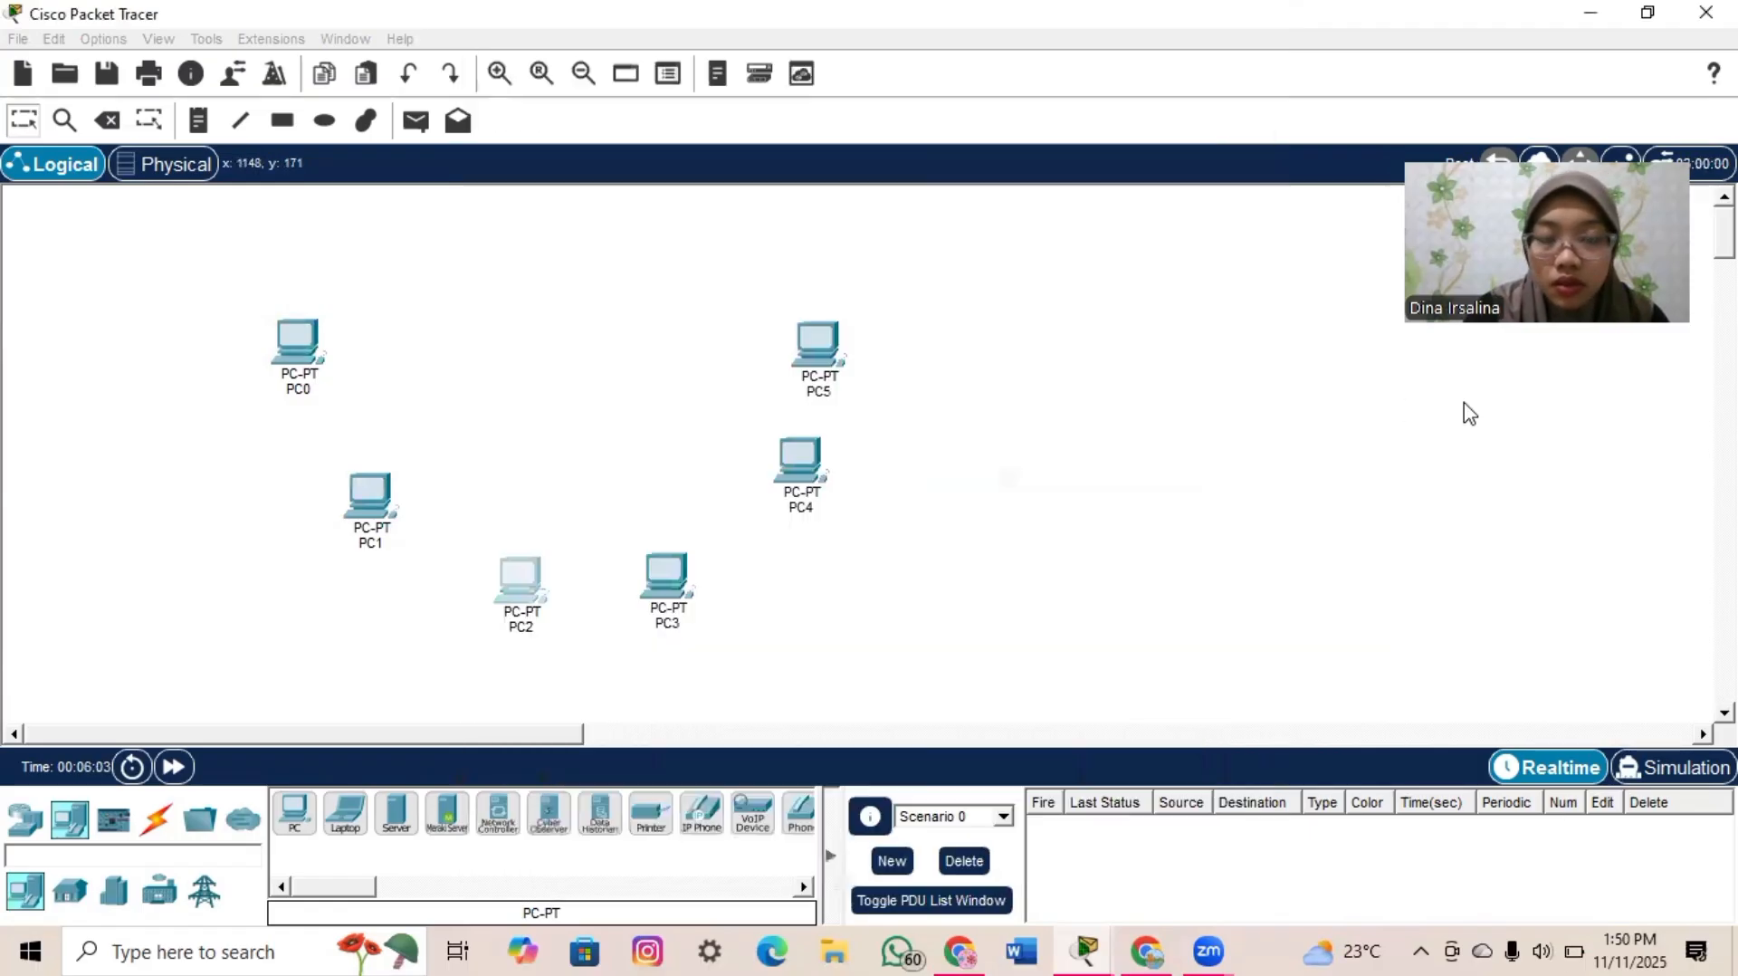
- Assign PC3's FastEthernet0 interface the static IPv4 address 192.168.1.4 with the default subnet mask
left_click(673, 590)
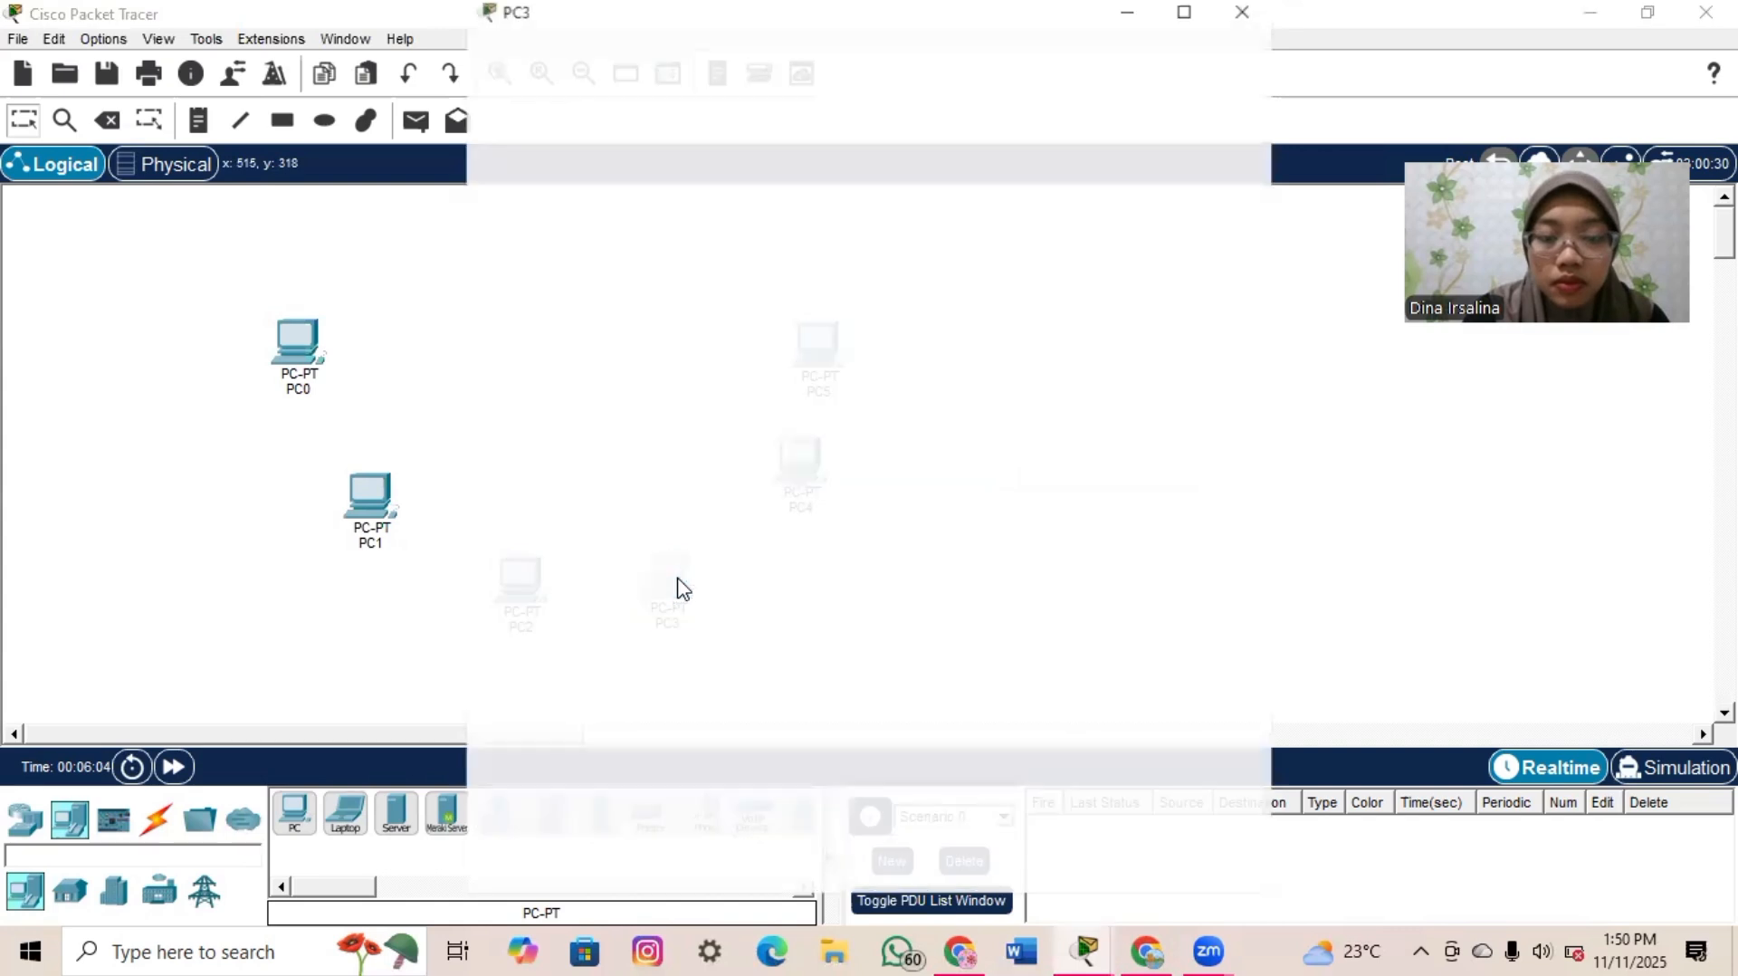
left_click(597, 69)
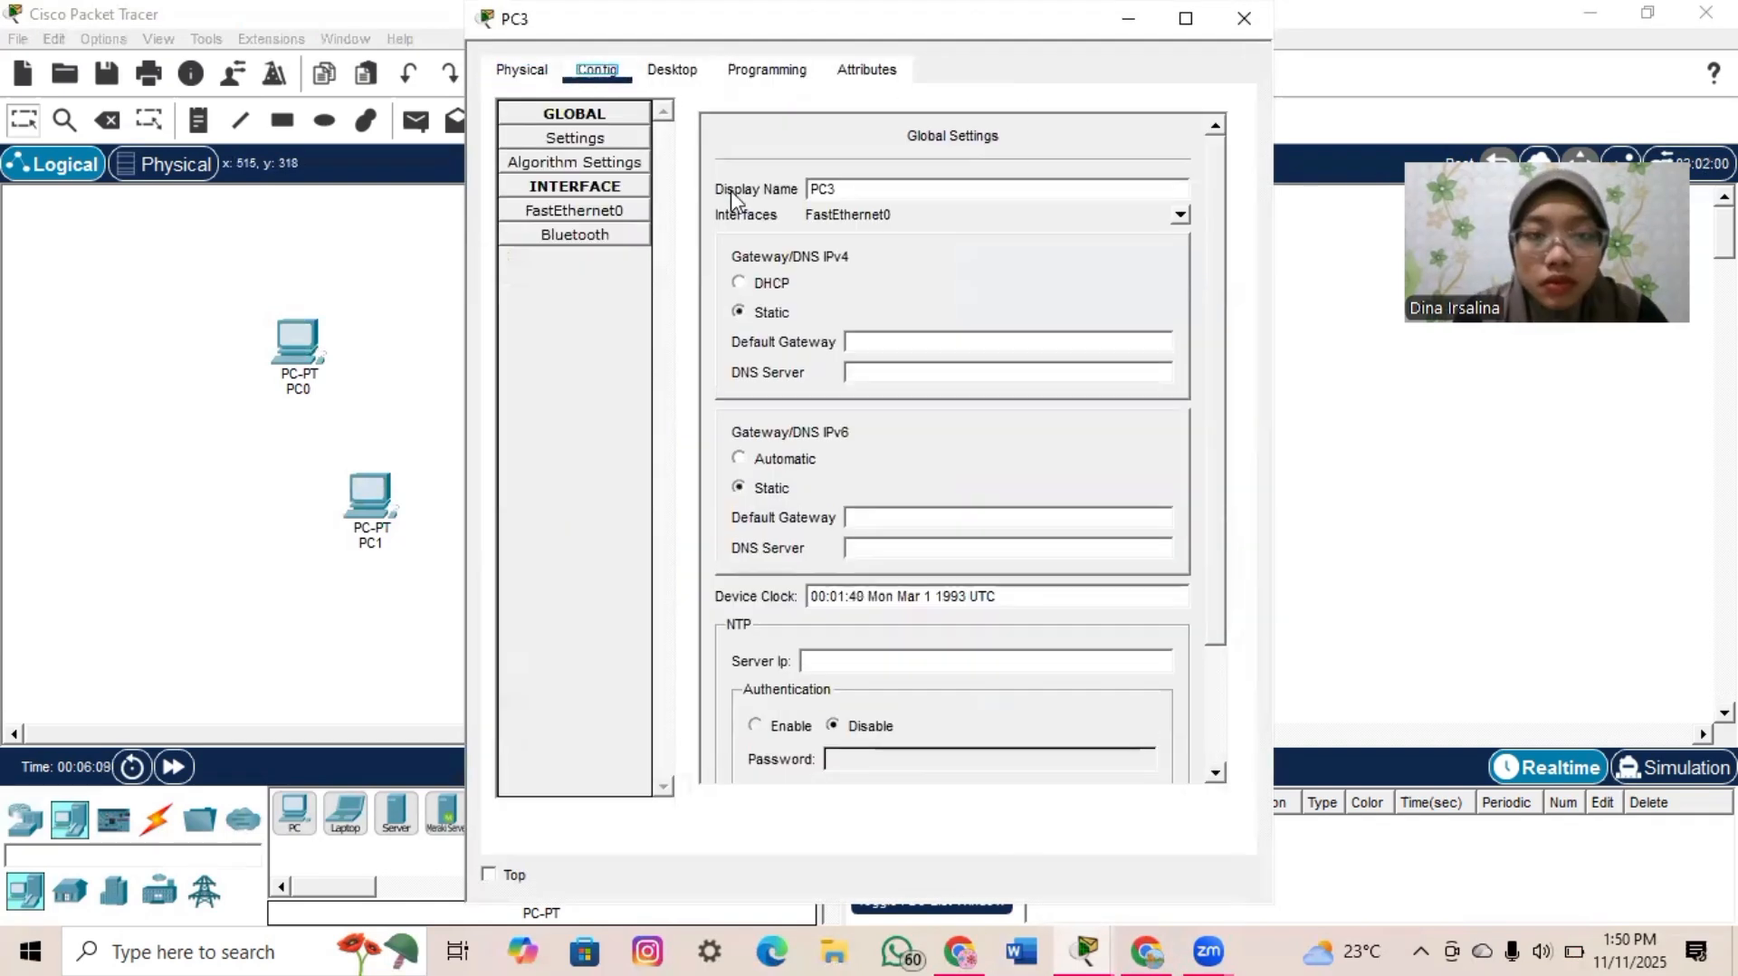
left_click(617, 215)
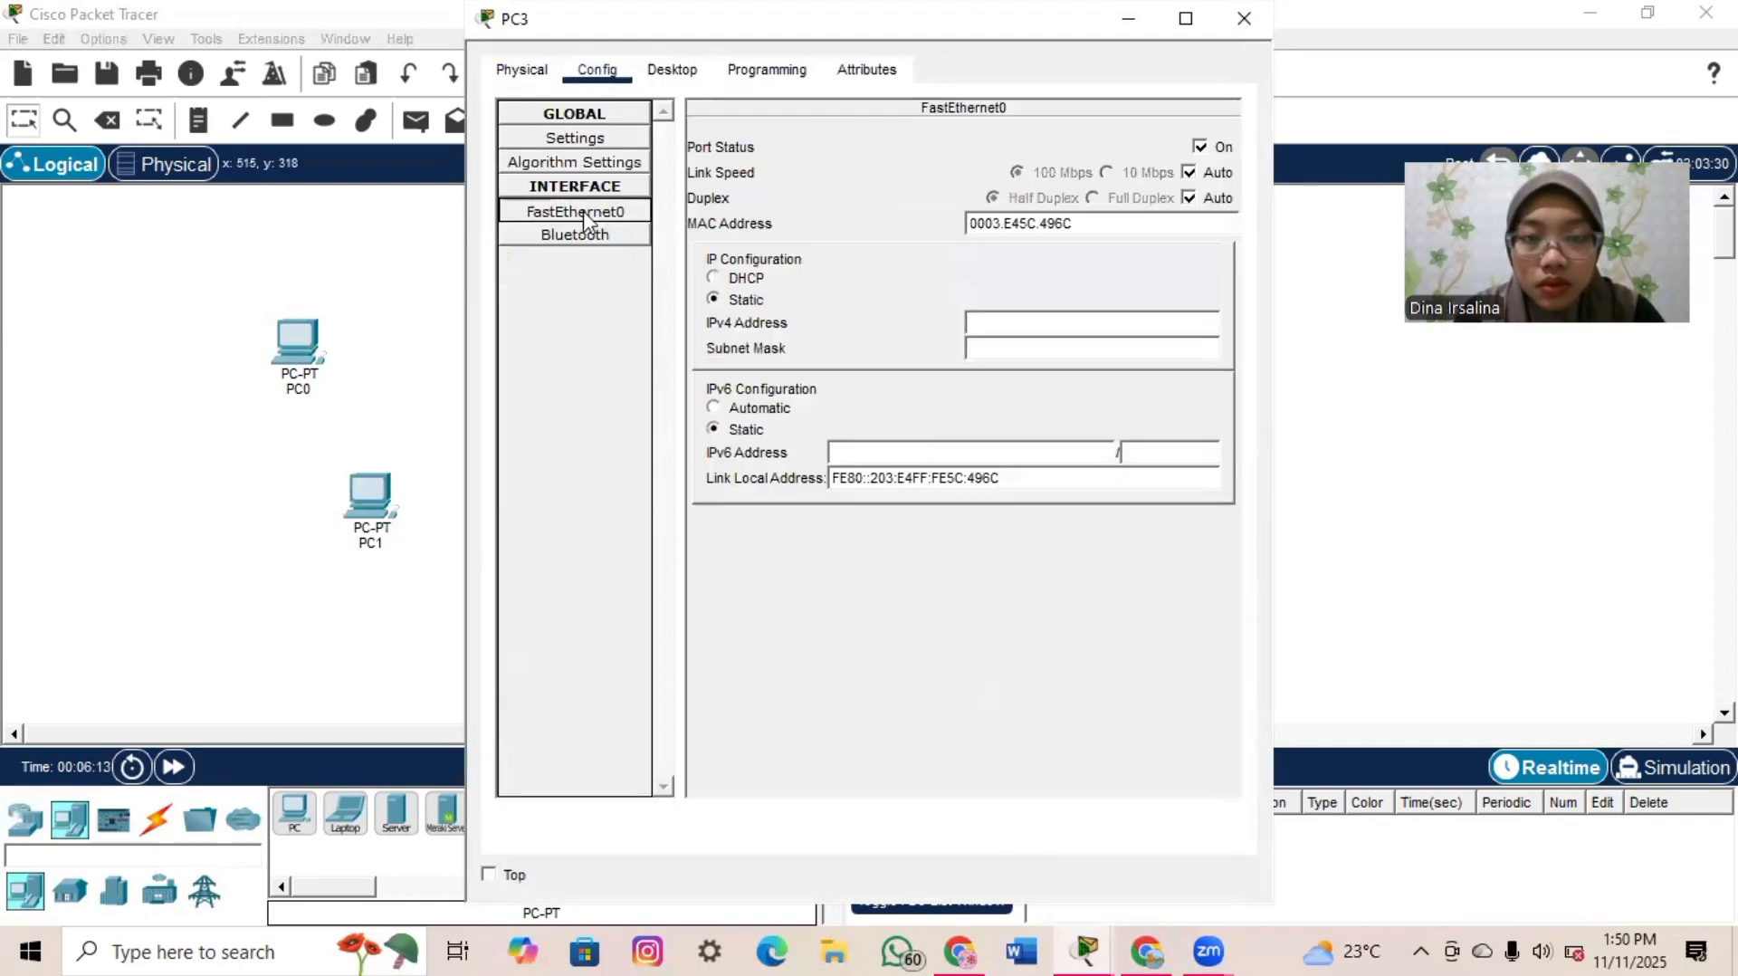
left_click(988, 327)
type("192.168.1.3")
key("BackSpace")
type("4")
left_click(1096, 349)
left_click(1388, 427)
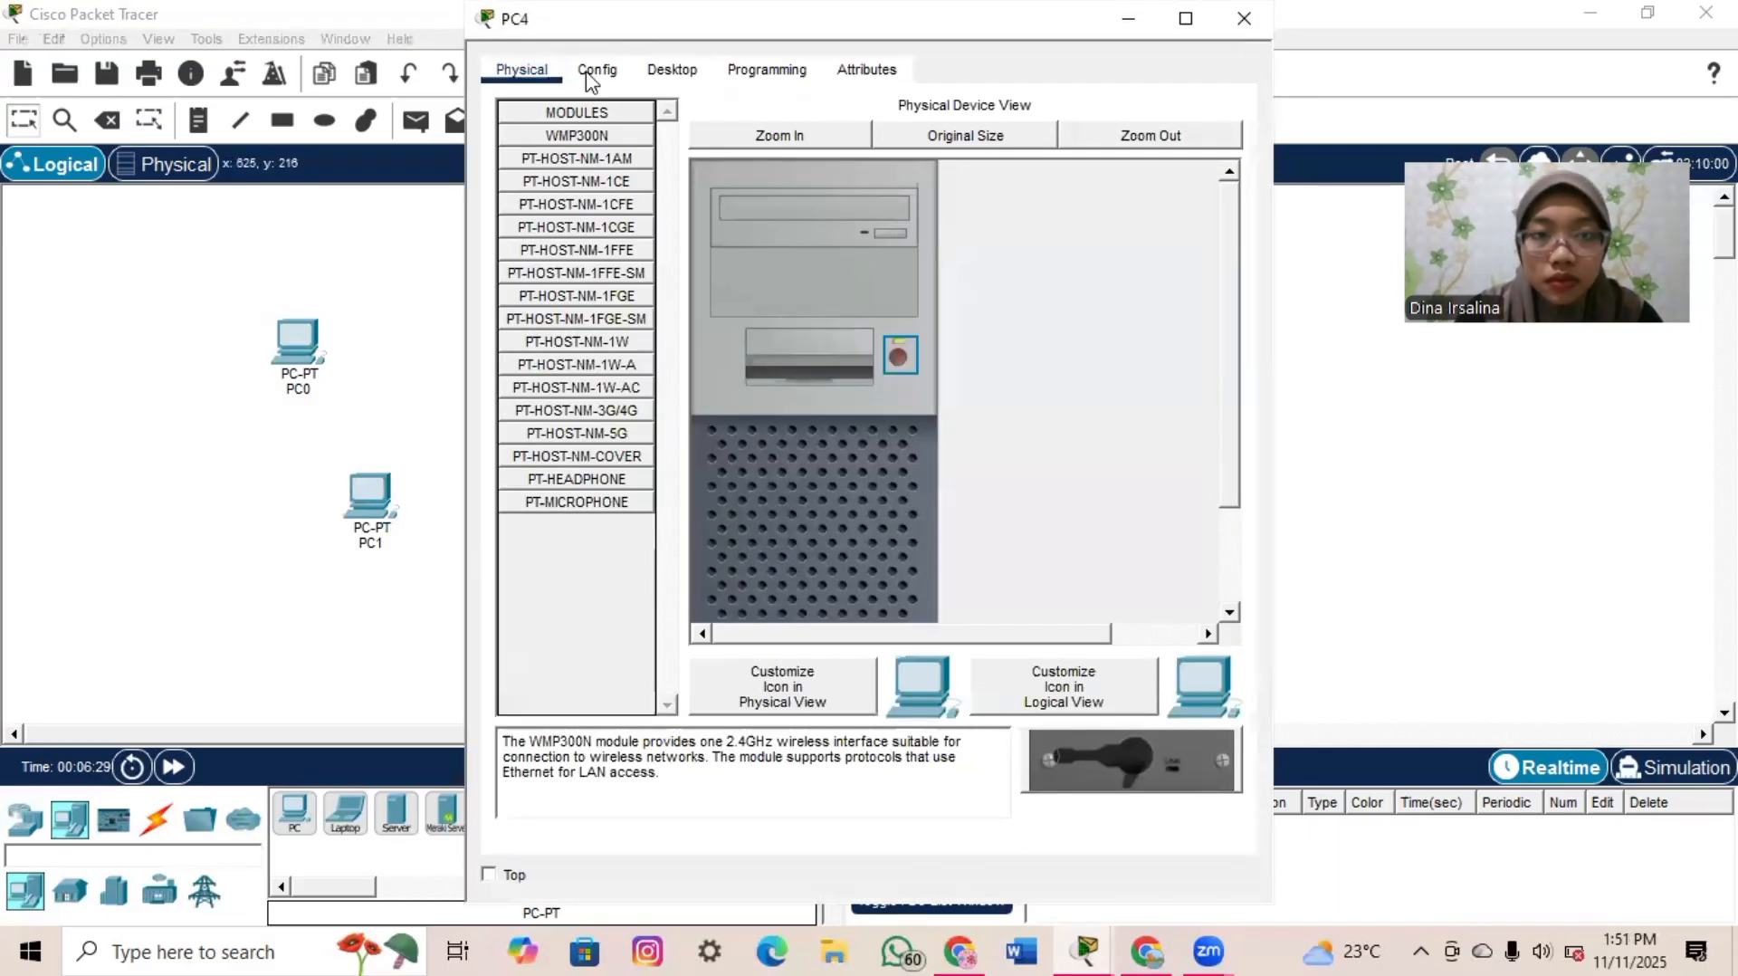
- Assign PC4's FastEthernet0 interface the static IPv4 address 192.168.1.5 with the default subnet mask
left_click(593, 72)
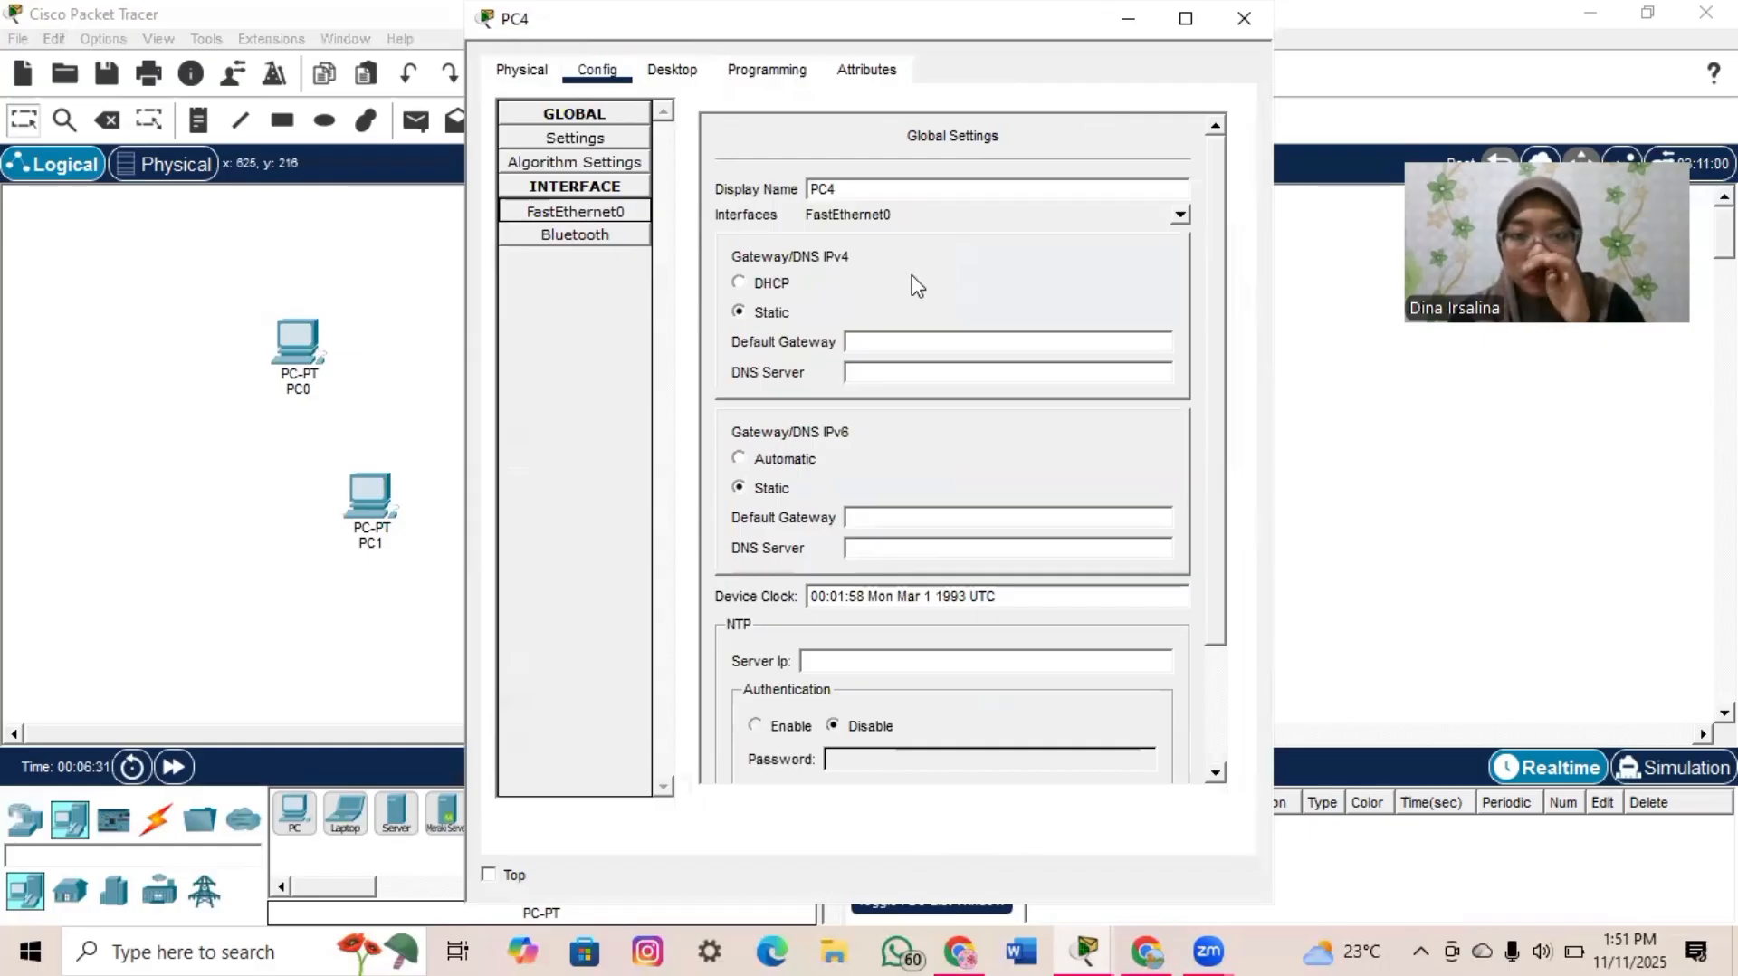
left_click(1046, 324)
type("192.168.1.15")
left_click(1050, 344)
left_click(1458, 441)
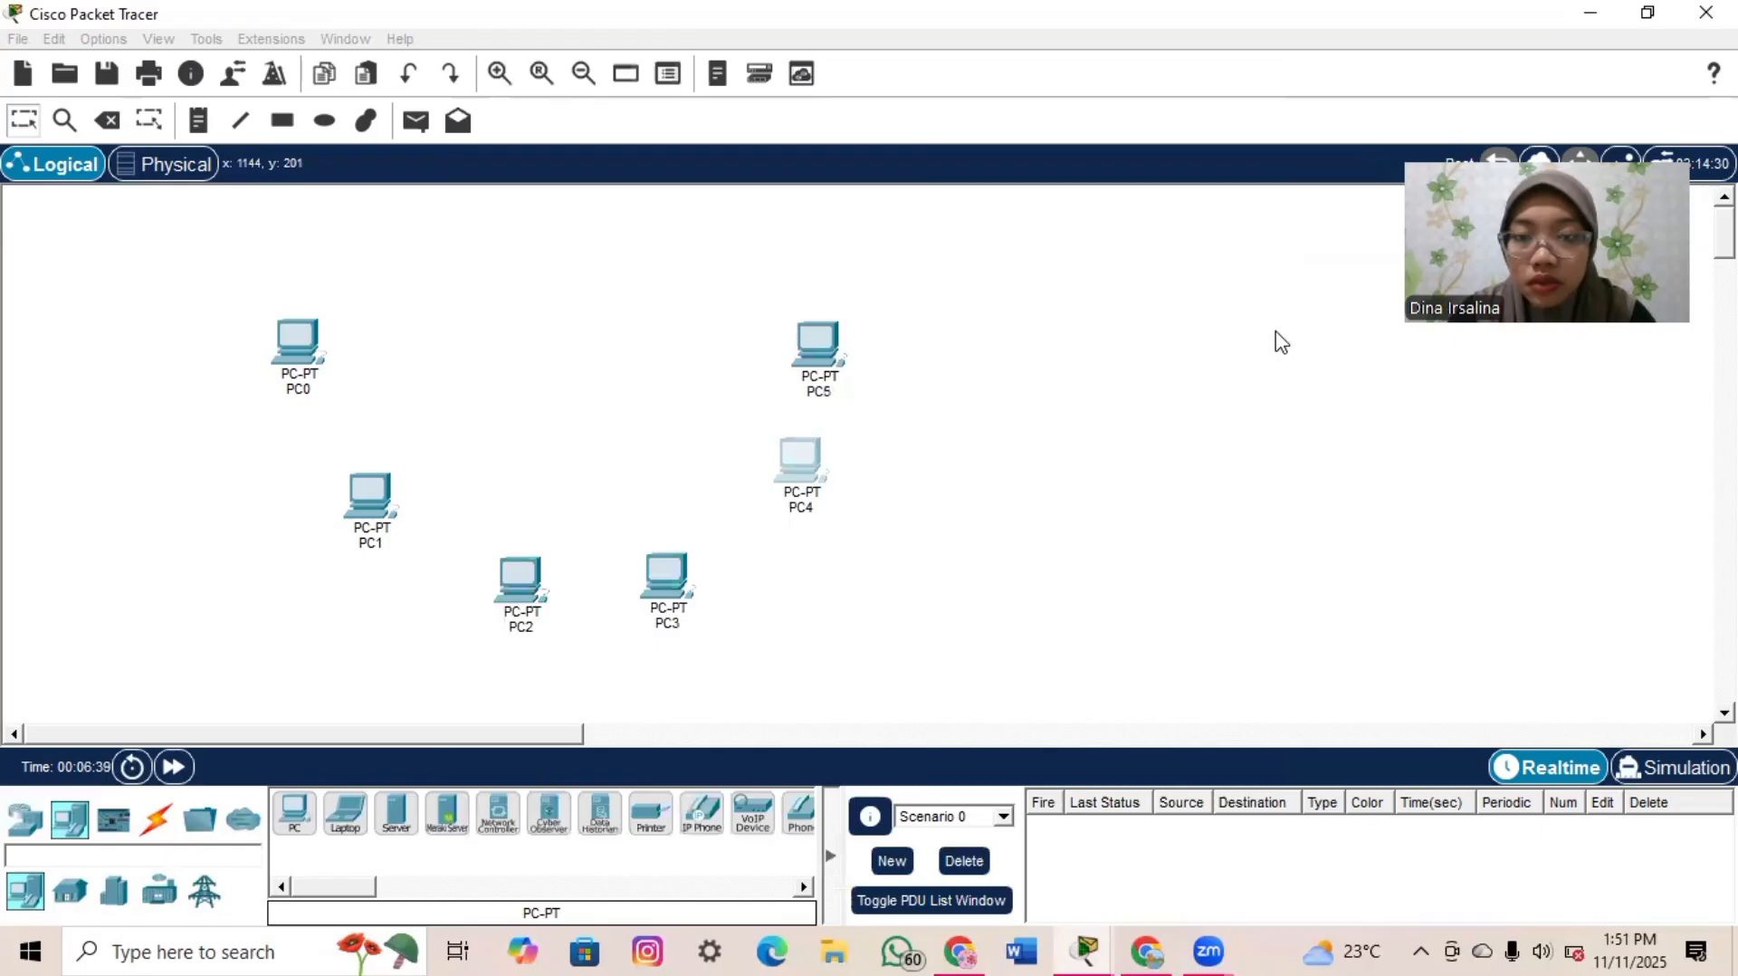
- Assign PC5's FastEthernet0 interface the static IPv4 address 192.168.1.6 with the default subnet mask
left_click(832, 351)
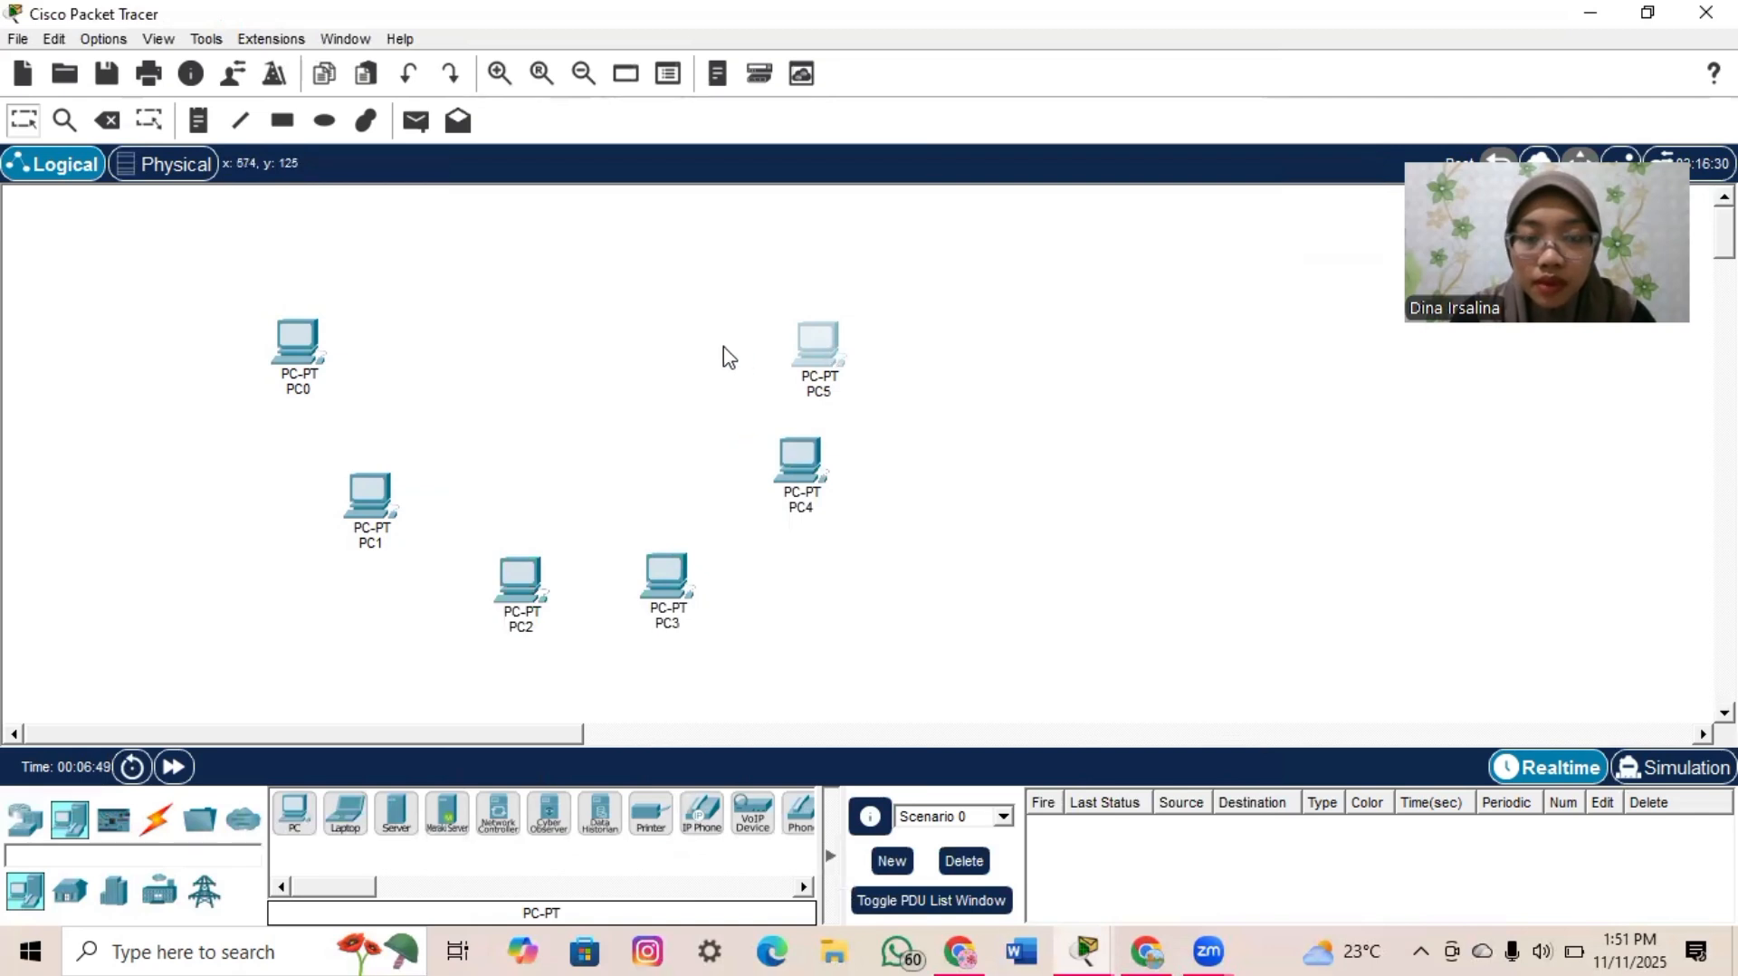
left_click(826, 371)
left_click(614, 76)
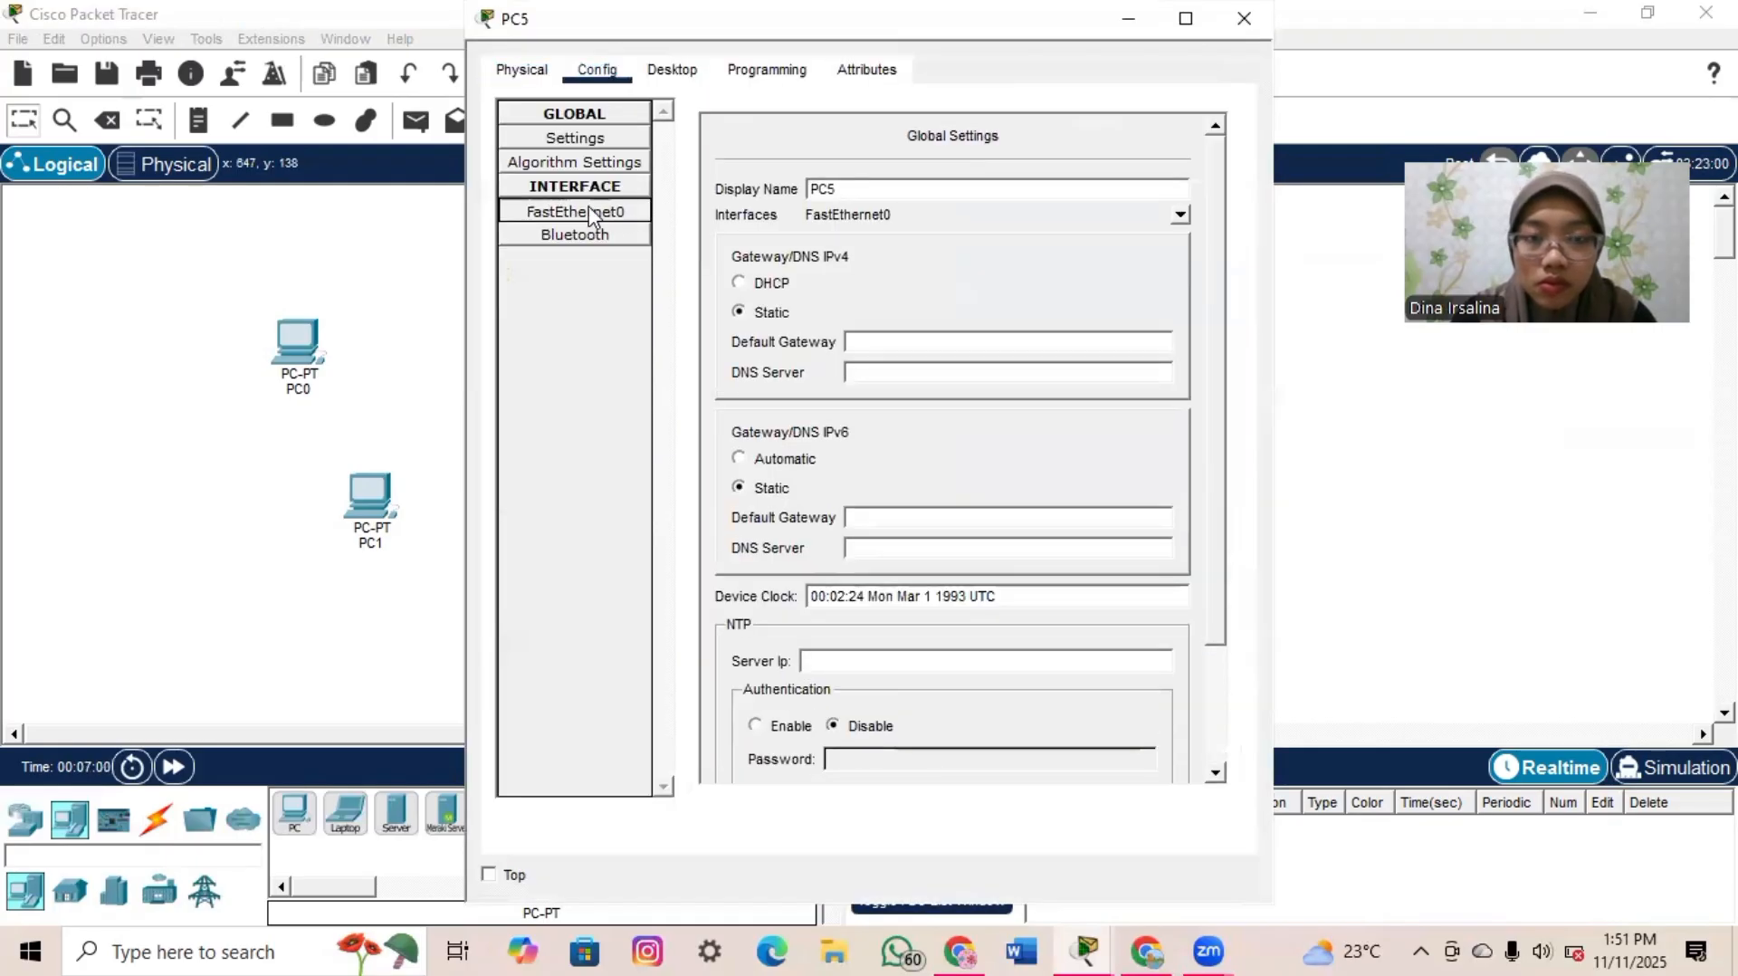
left_click(593, 213)
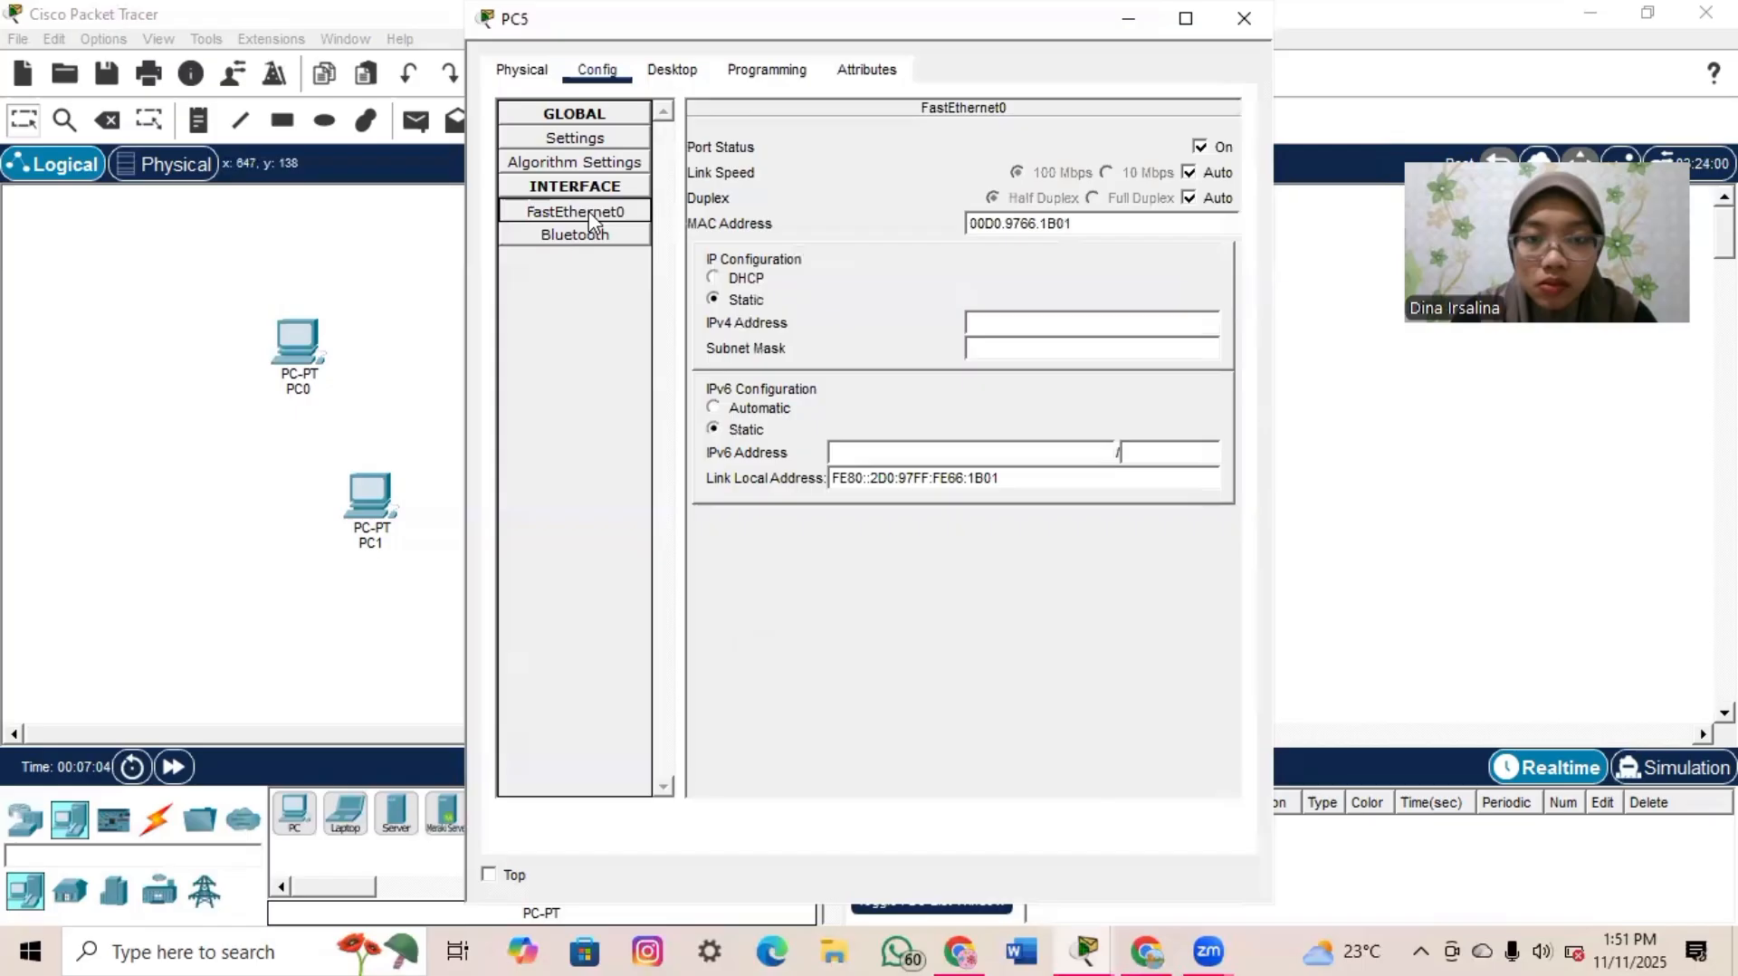
left_click(1037, 323)
type("192.168.1.6")
left_click(1037, 347)
left_click(1375, 418)
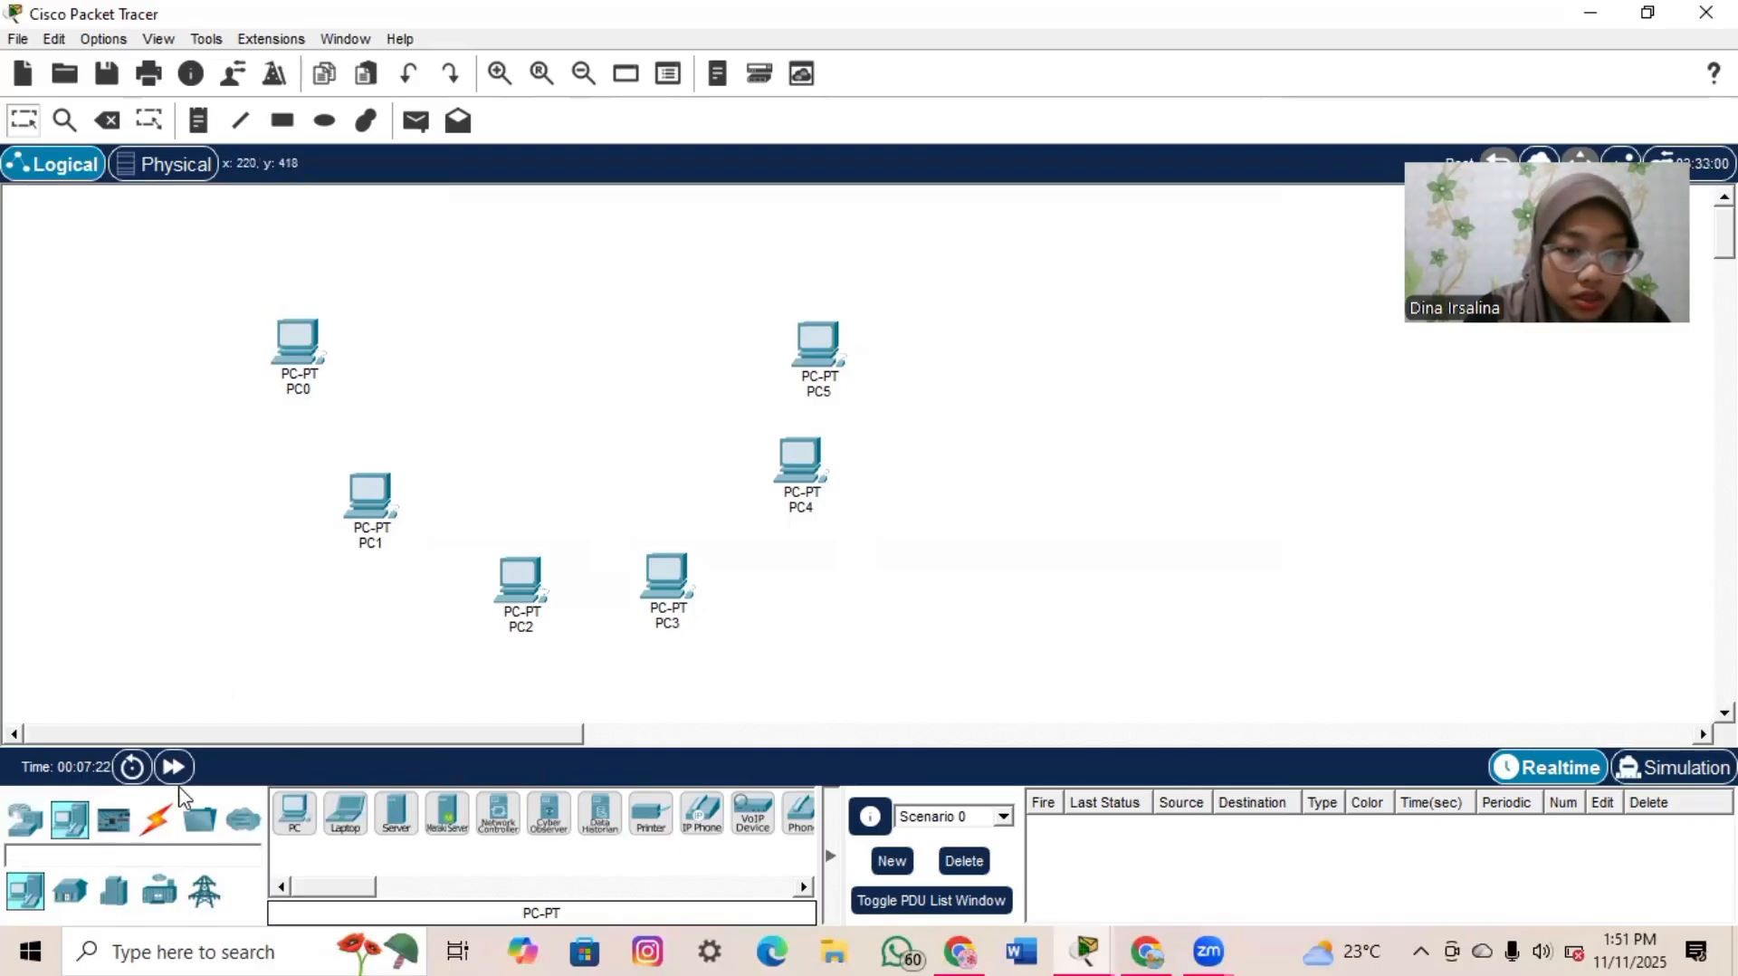
- Place a generic Switch-PT in the workspace between the six PCs
left_click(25, 824)
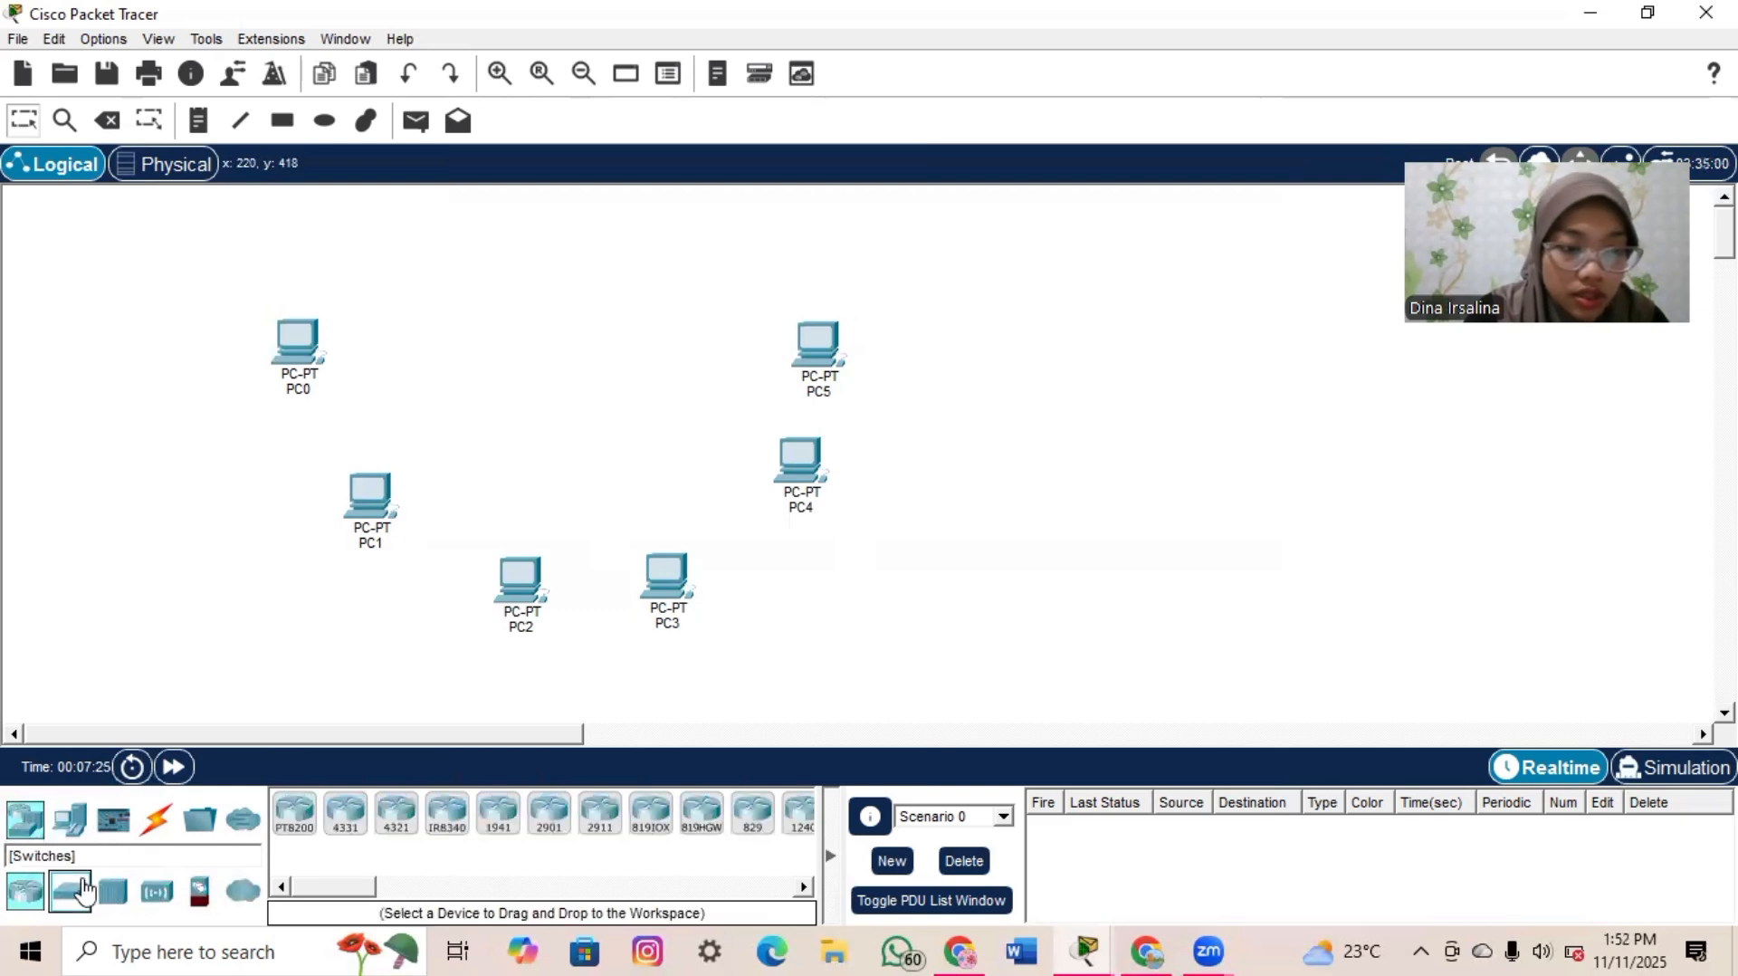
left_click(81, 889)
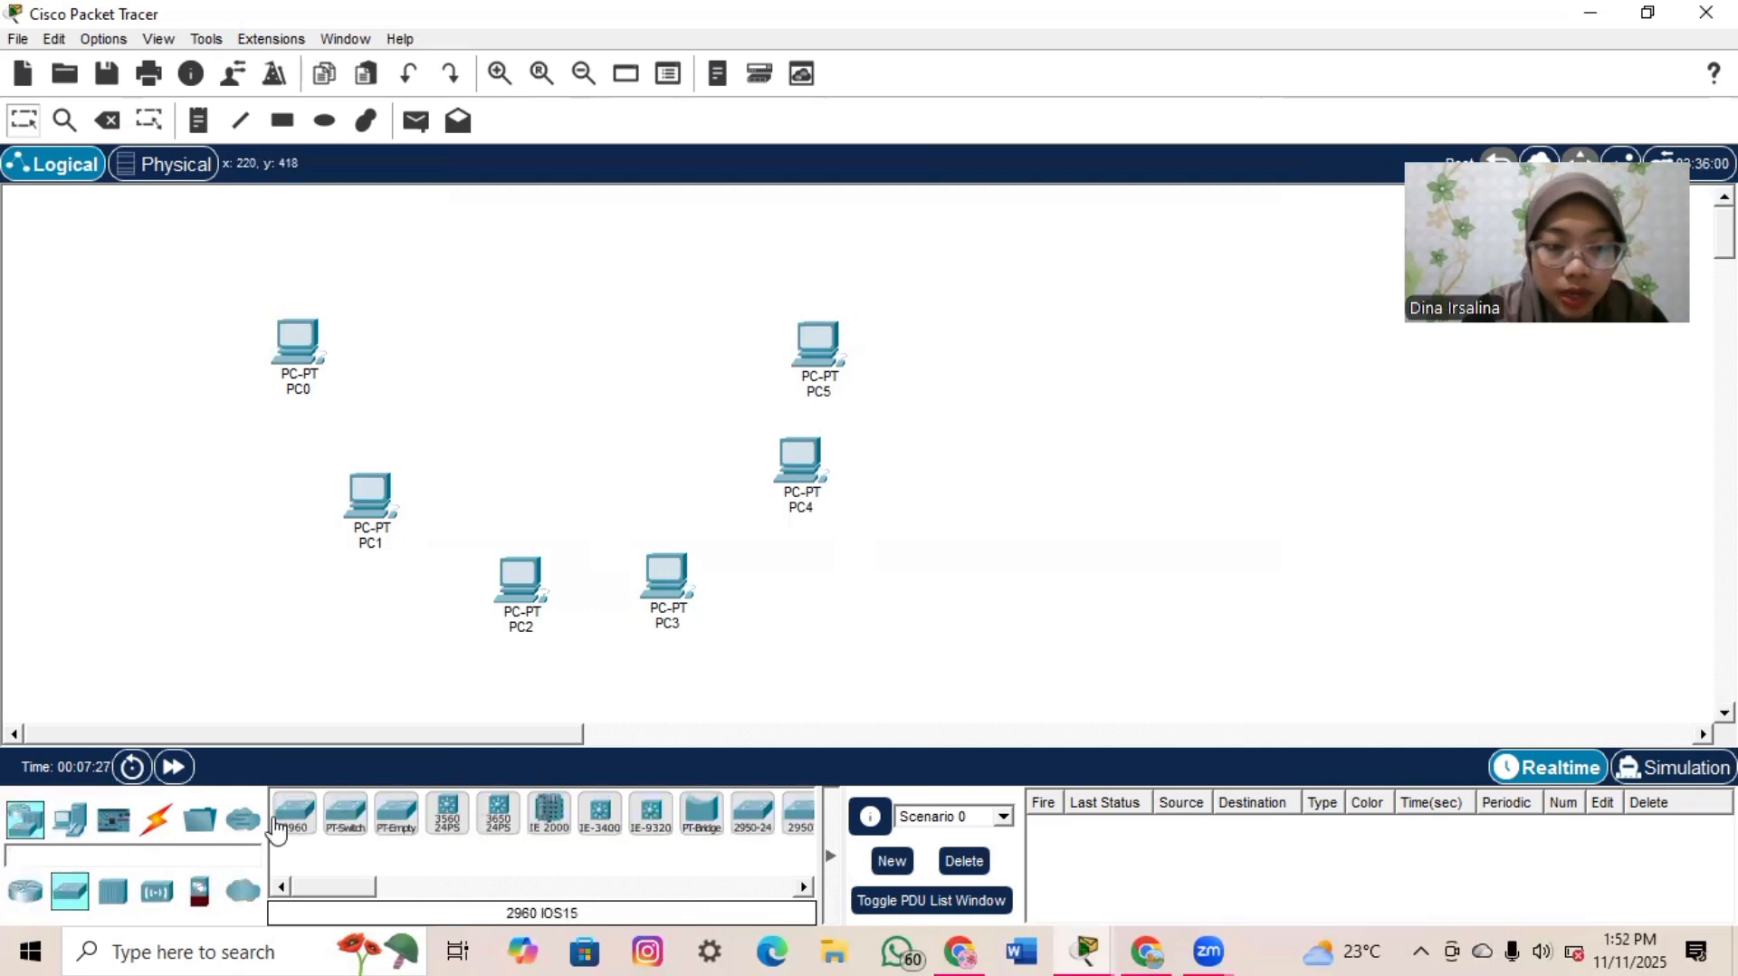
left_click(342, 817)
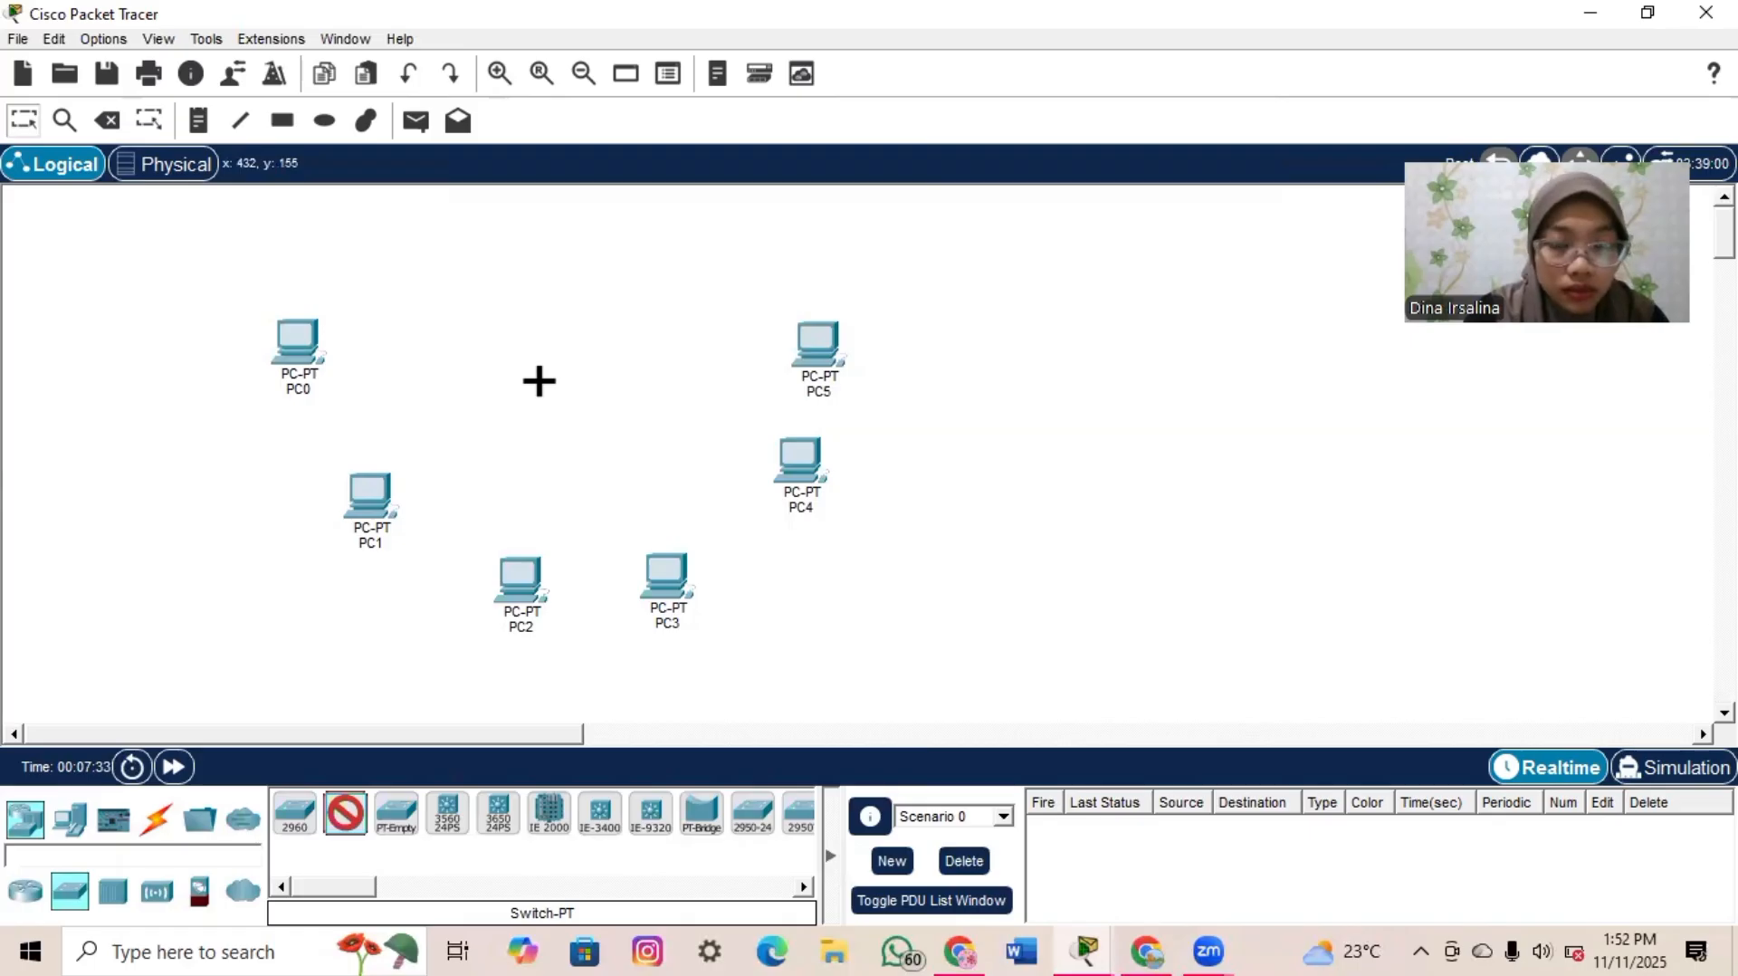
left_click(551, 381)
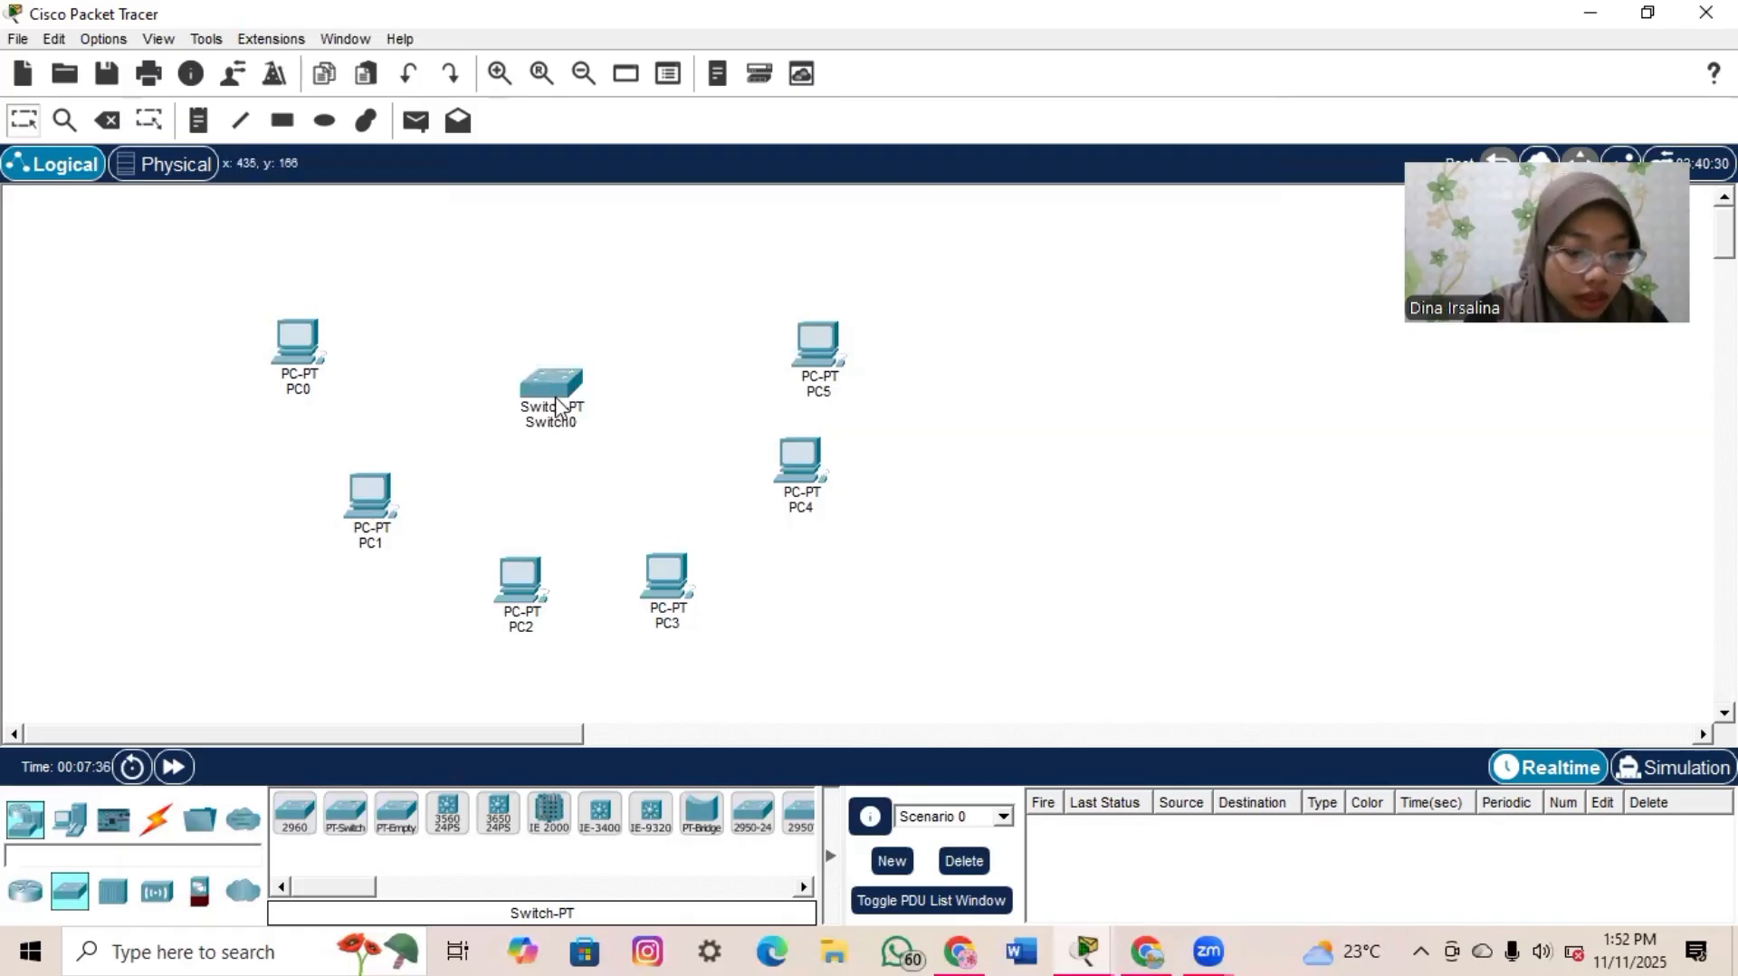
- Remove the two fiber port modules from Switch0's chassis
mouse_move(569, 394)
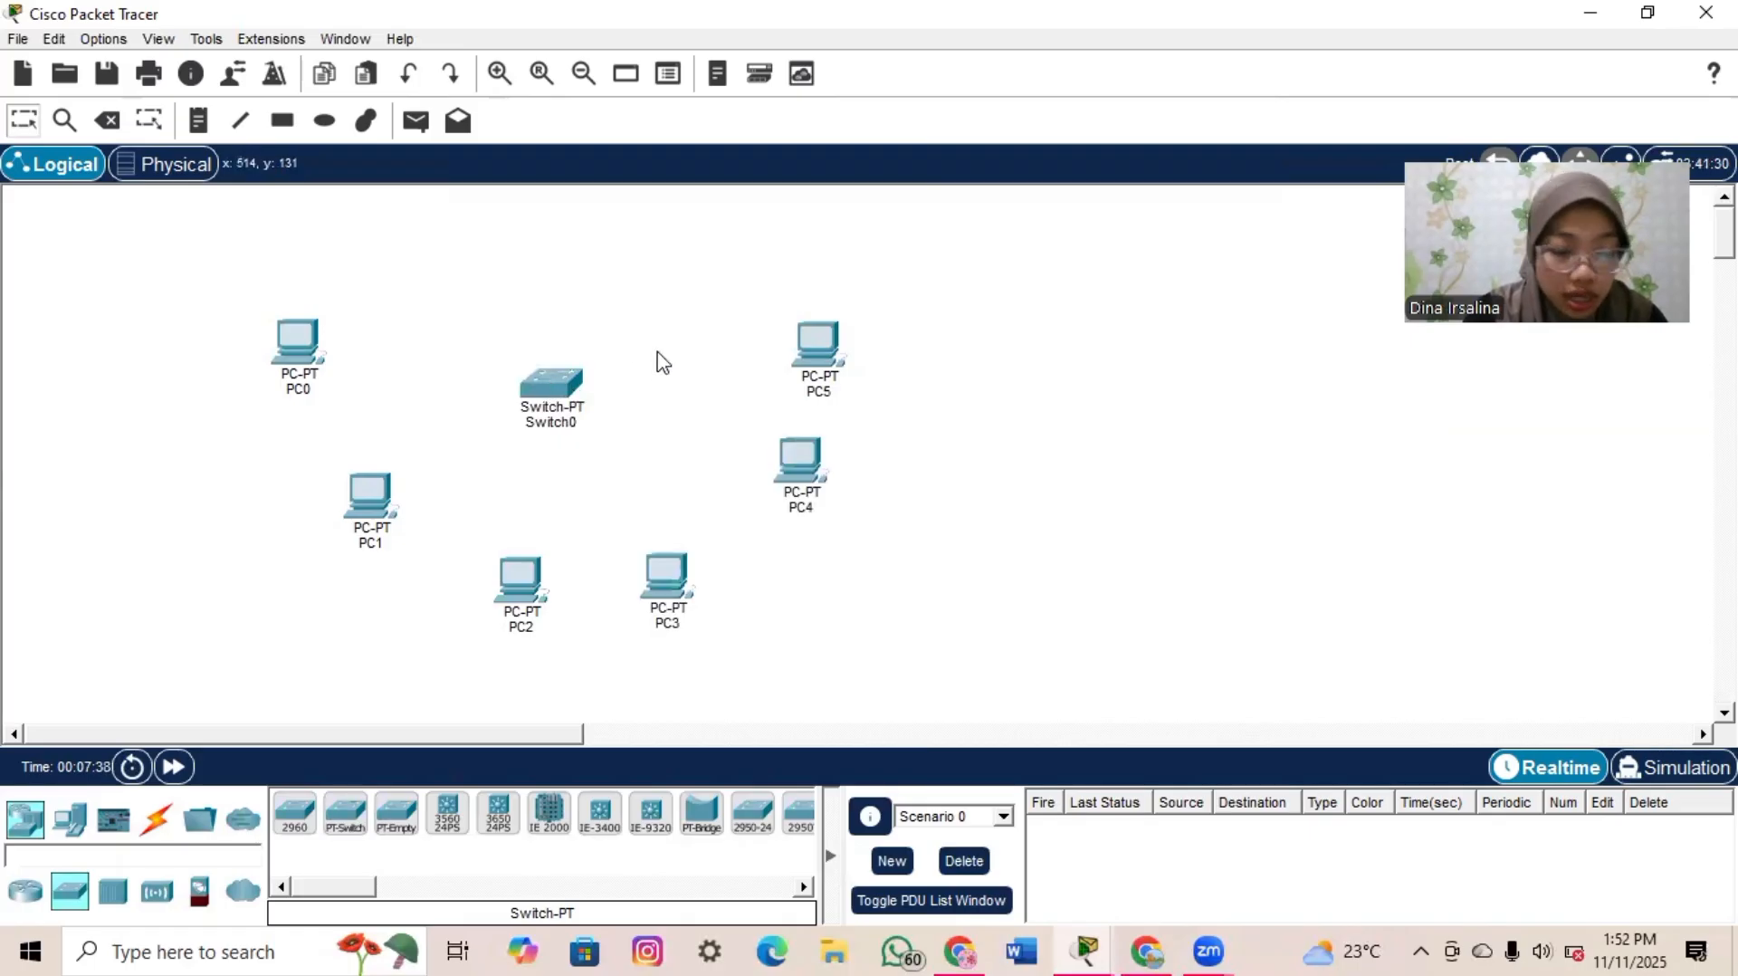
left_click(556, 396)
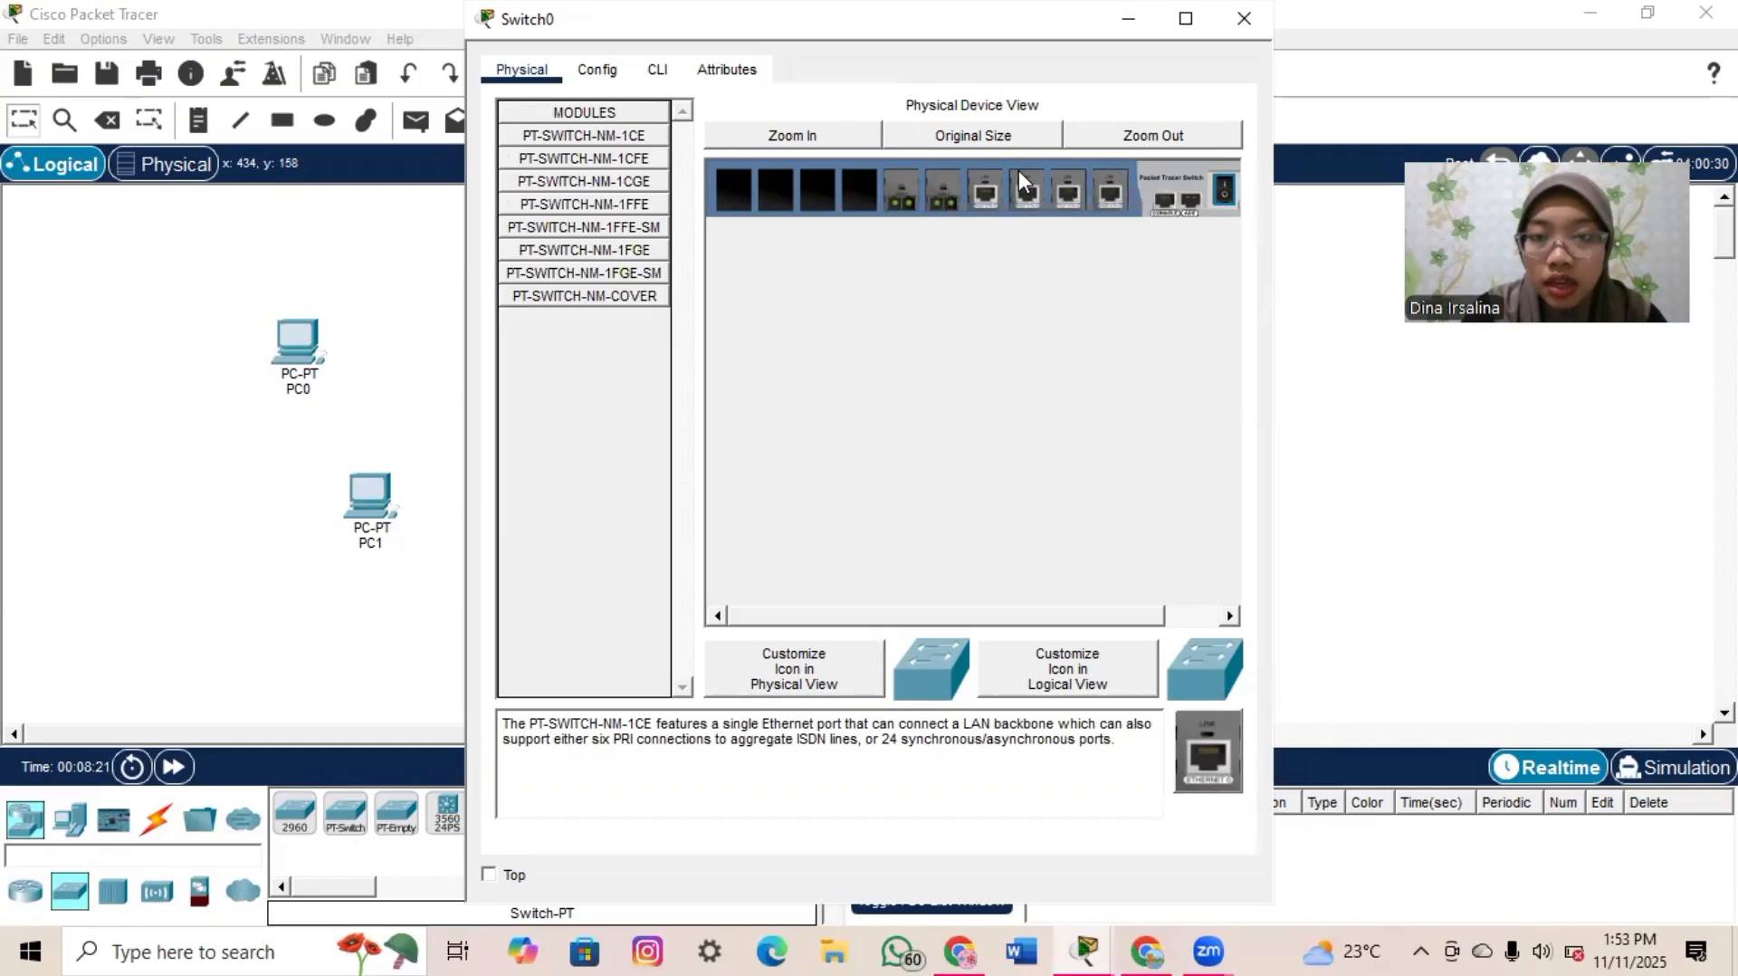
left_click_drag(947, 186, 587, 257)
left_click_drag(890, 178, 580, 268)
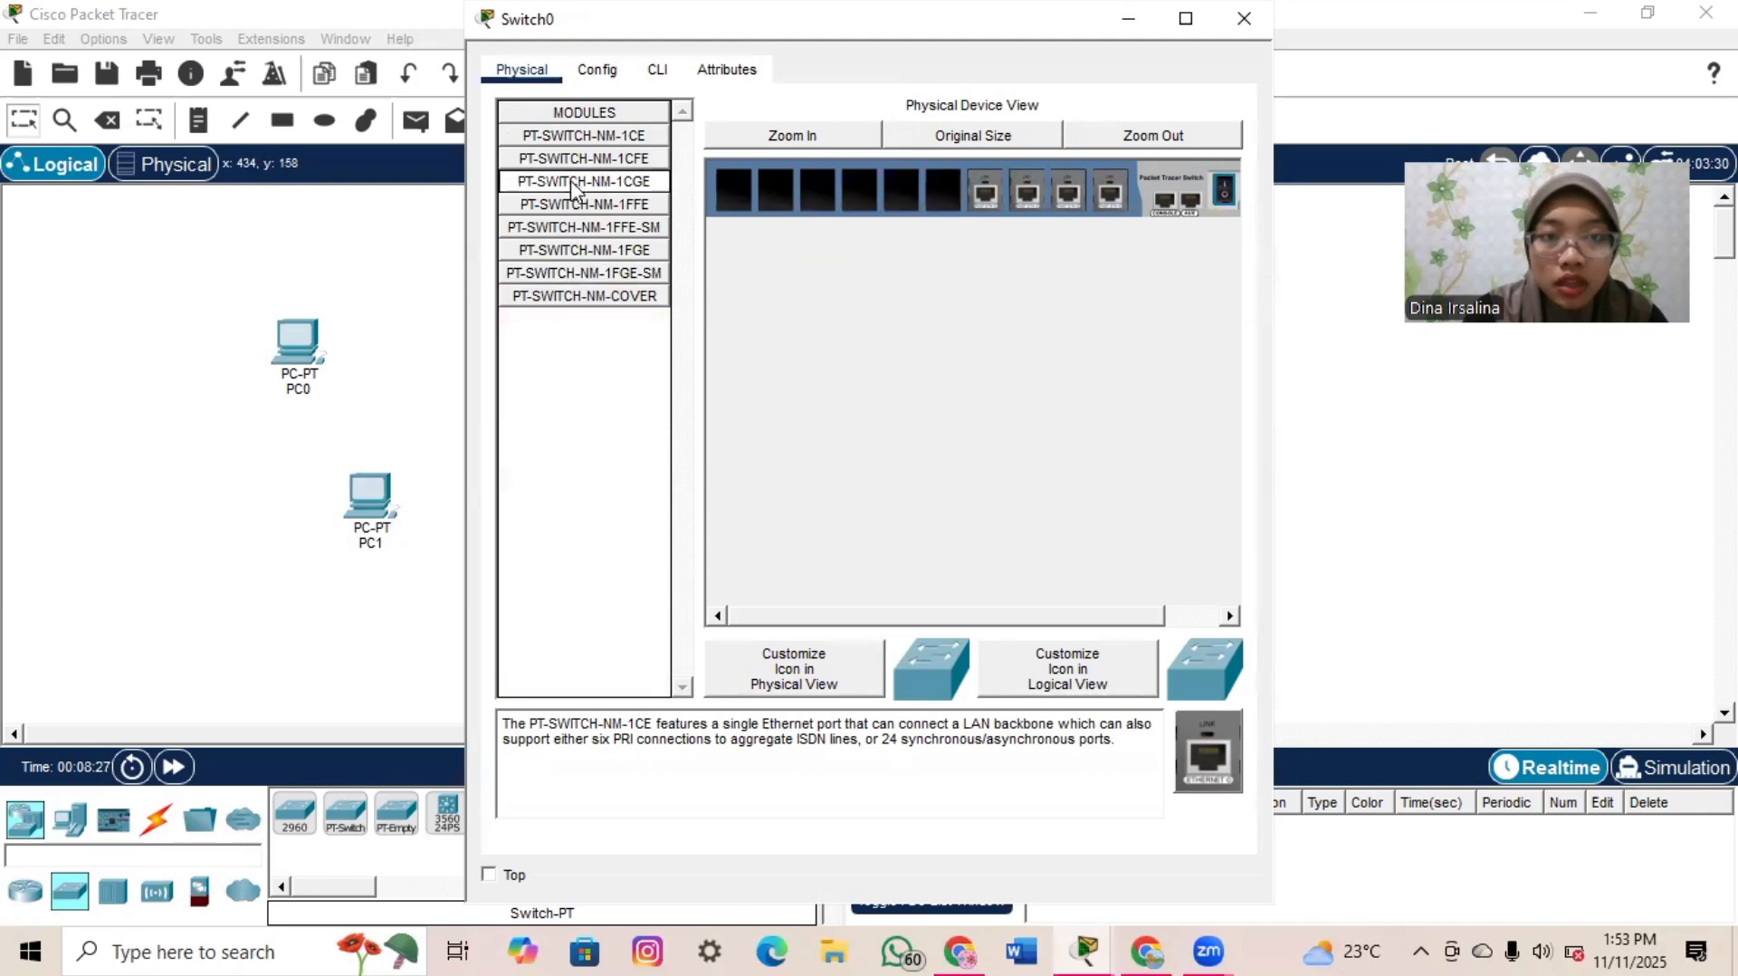
- Install two PT-SWITCH-NM-1CGE modules in Switch0's freed slots and power the switch back on
left_click_drag(573, 185, 943, 192)
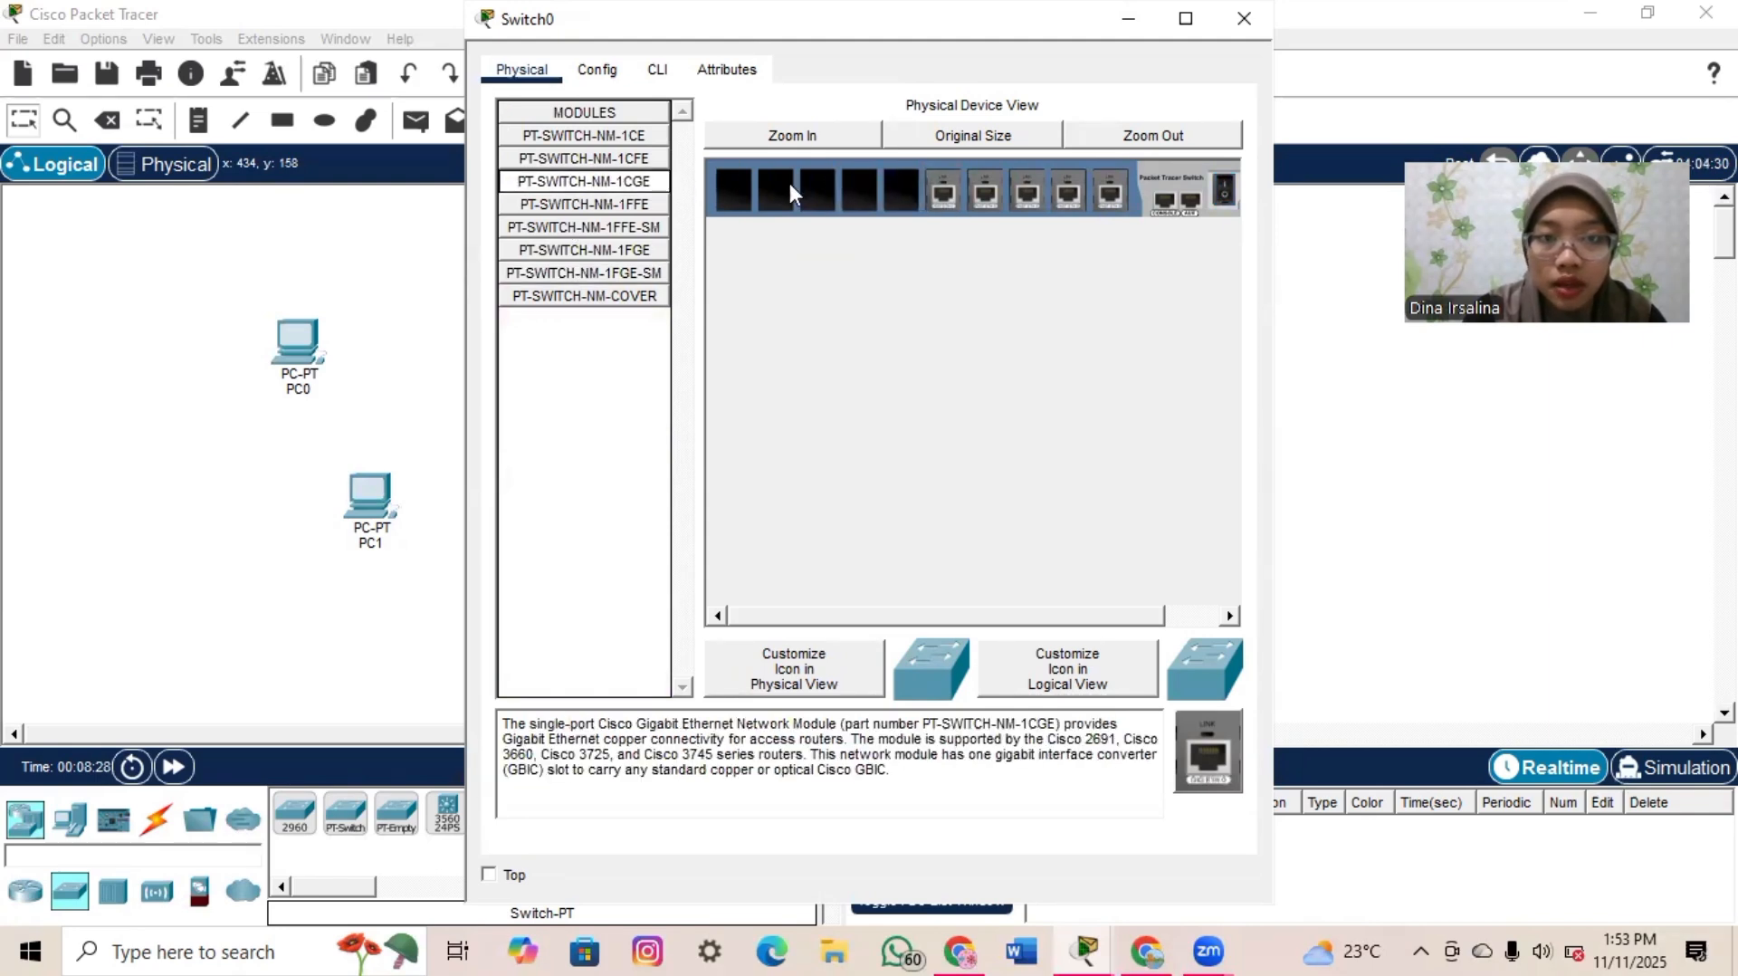
left_click_drag(616, 181, 903, 190)
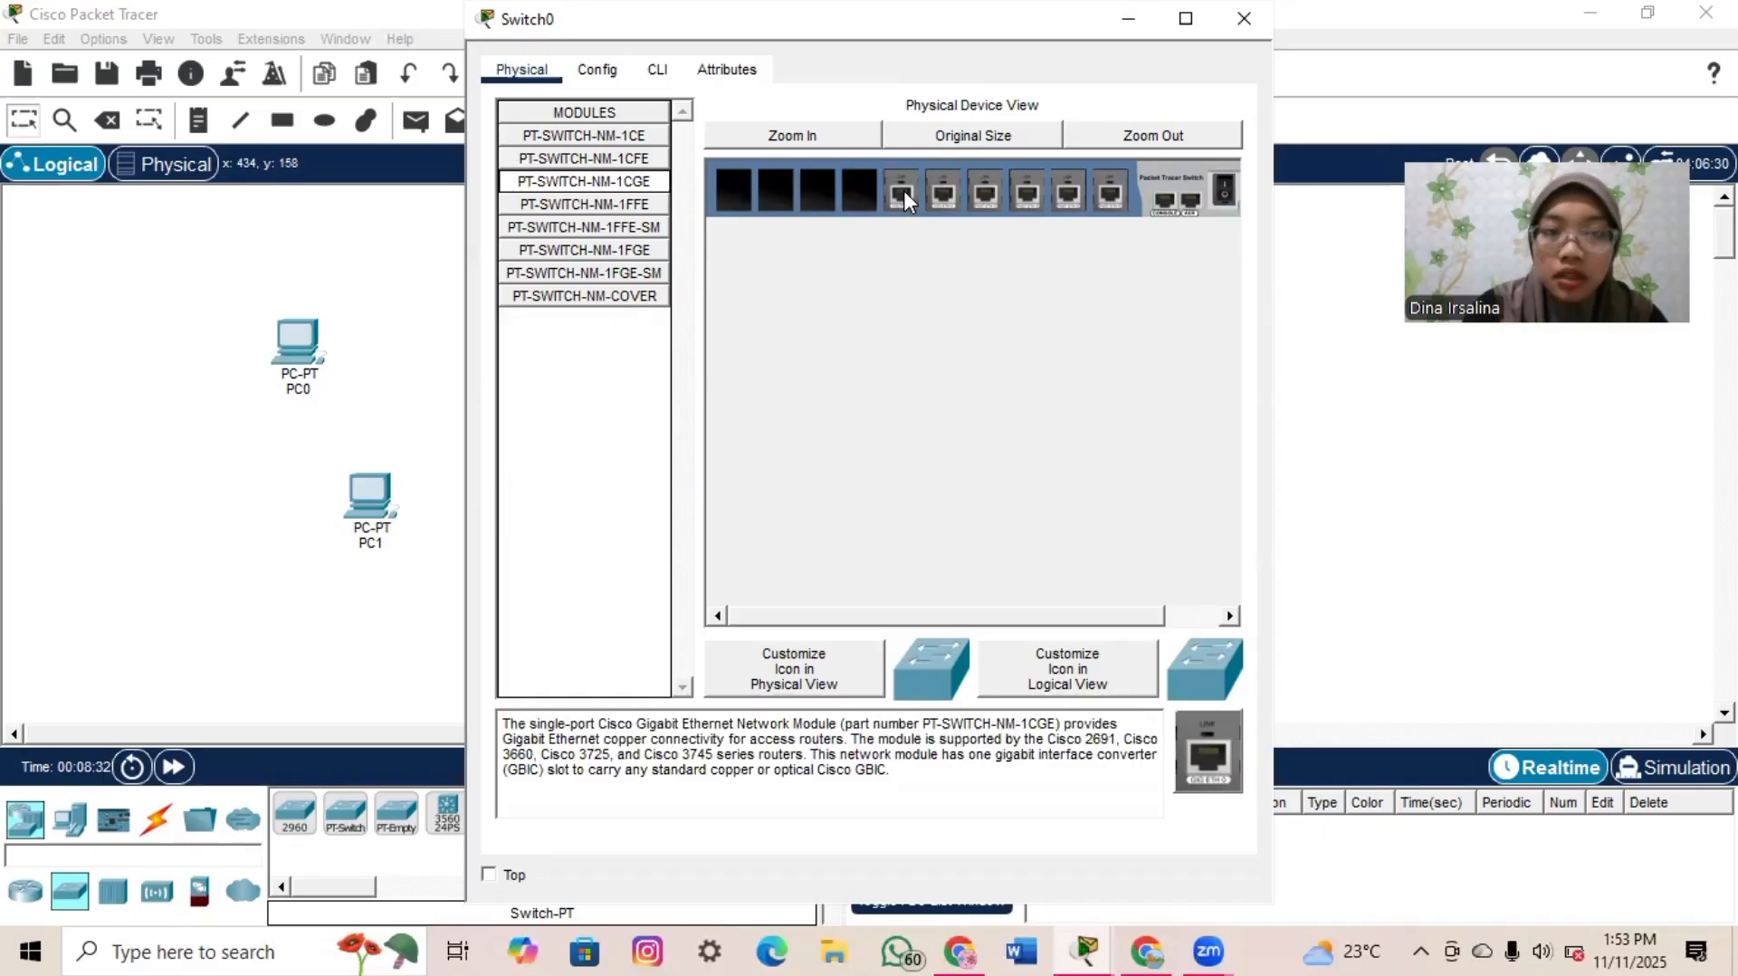
left_click(1223, 195)
left_click(1313, 268)
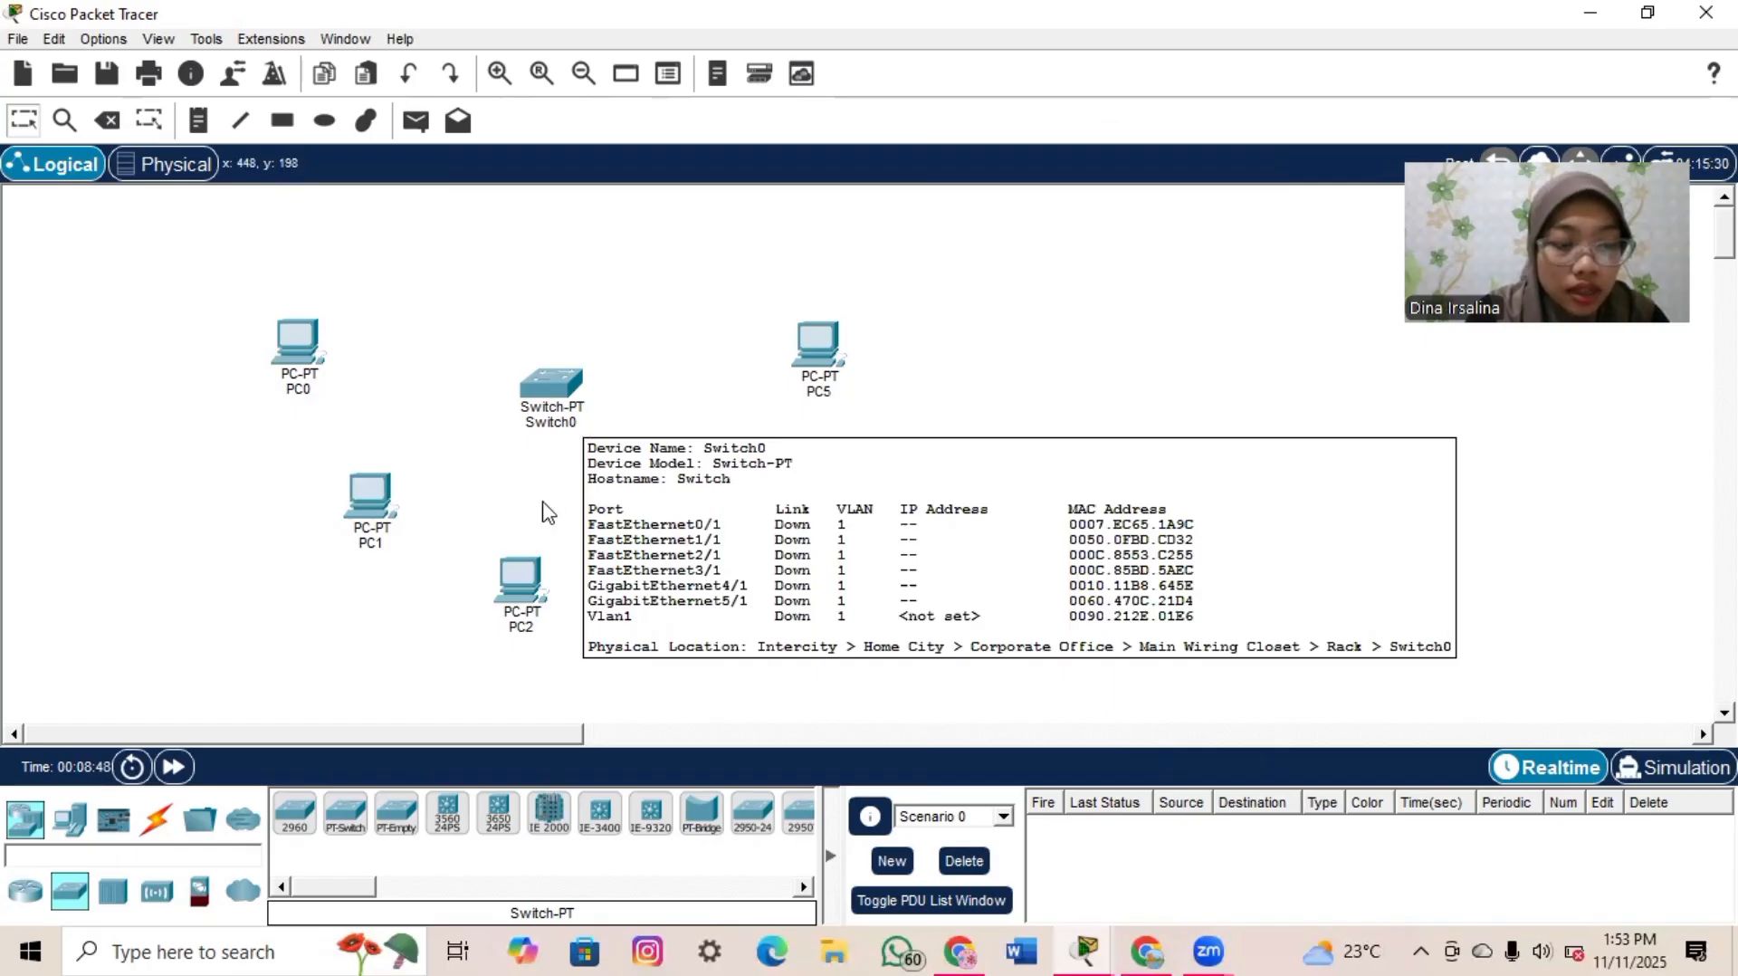
- Connect PC0's FastEthernet0 to Switch0's FastEthernet0/1 with a copper straight-through cable
left_click(157, 819)
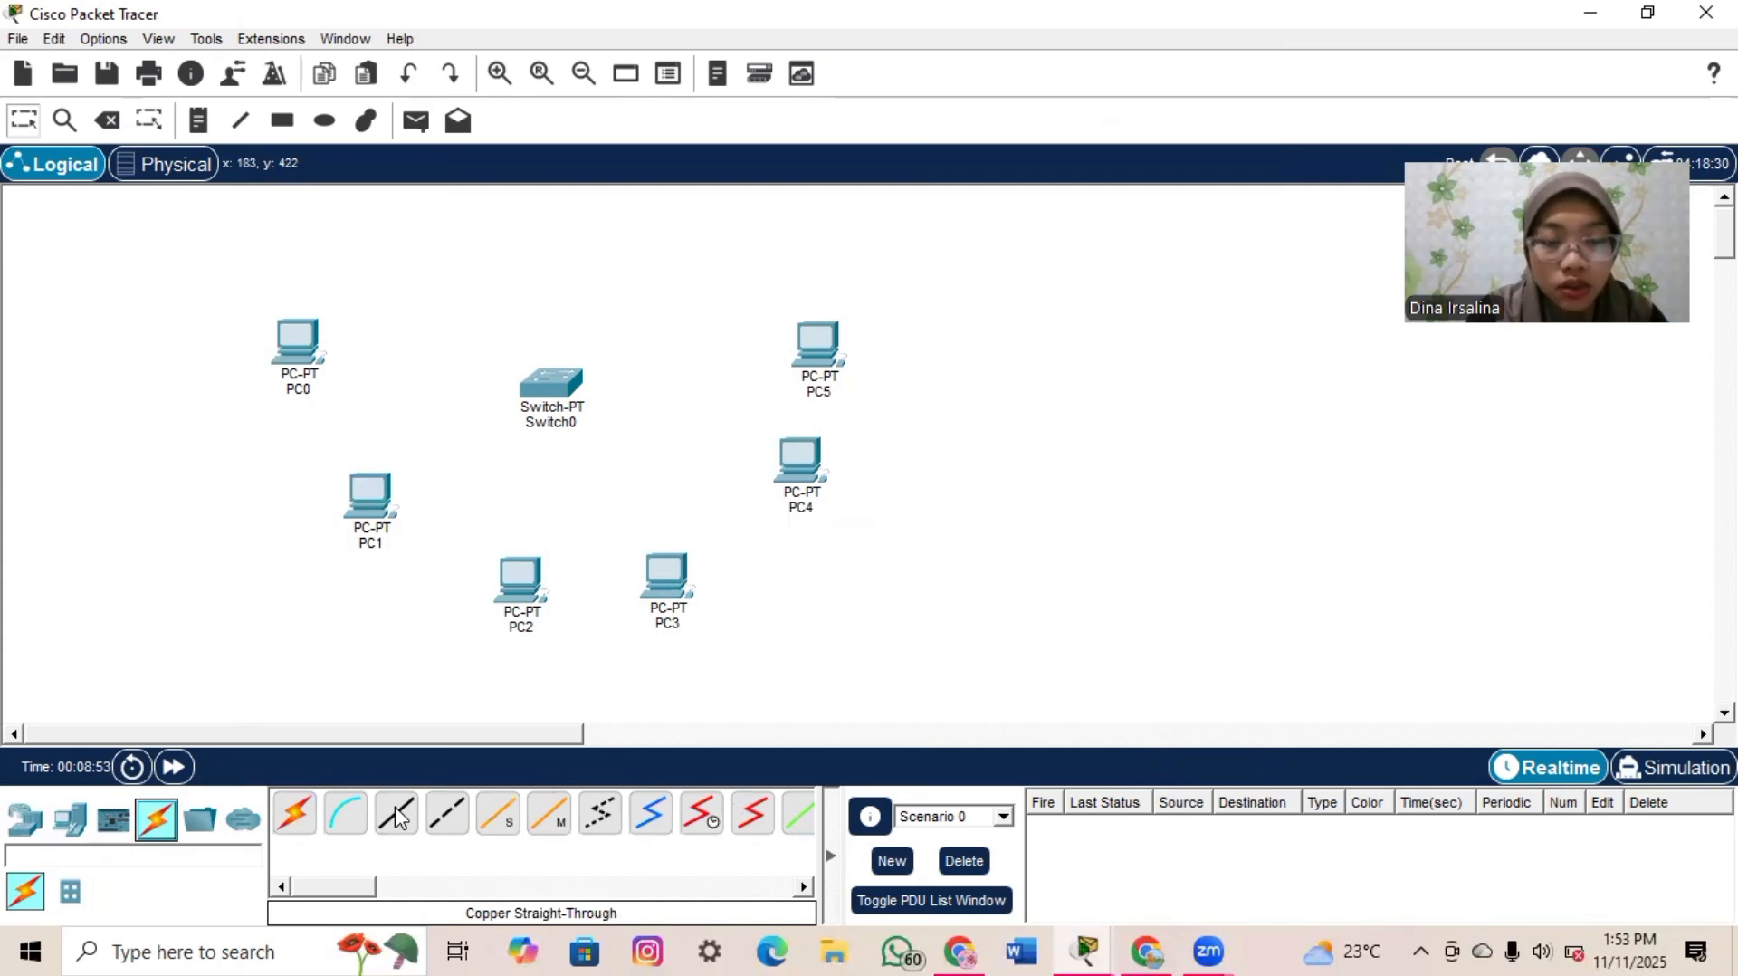
left_click(398, 815)
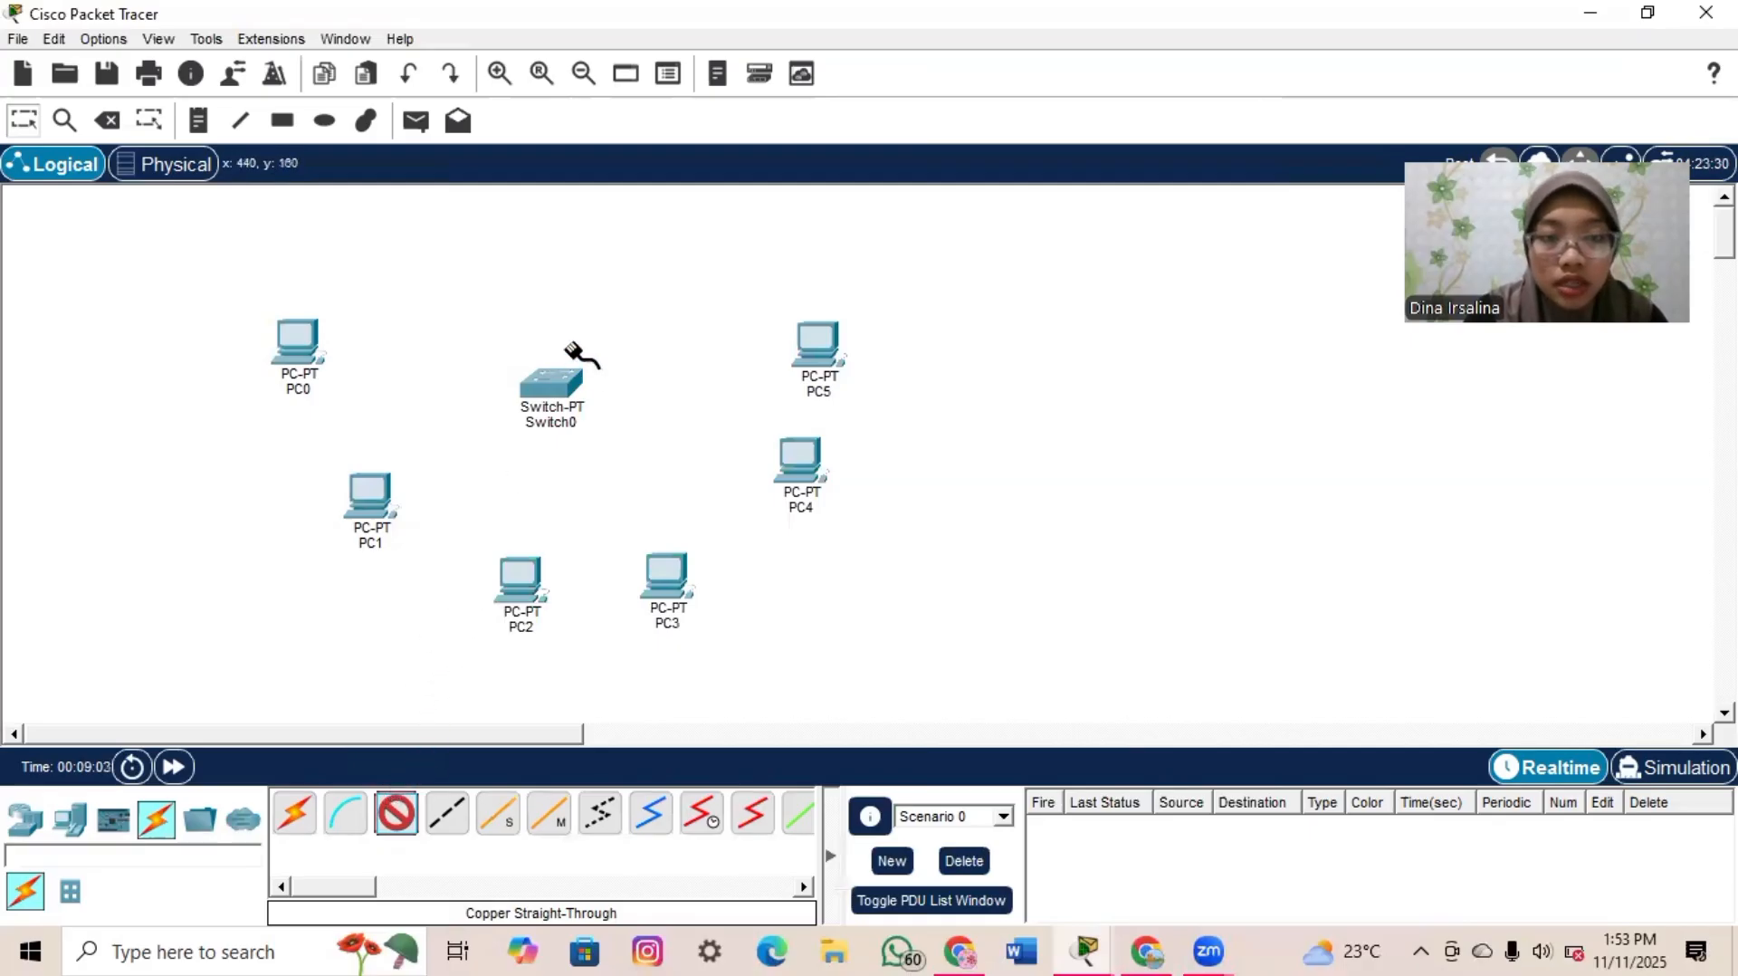
left_click(315, 339)
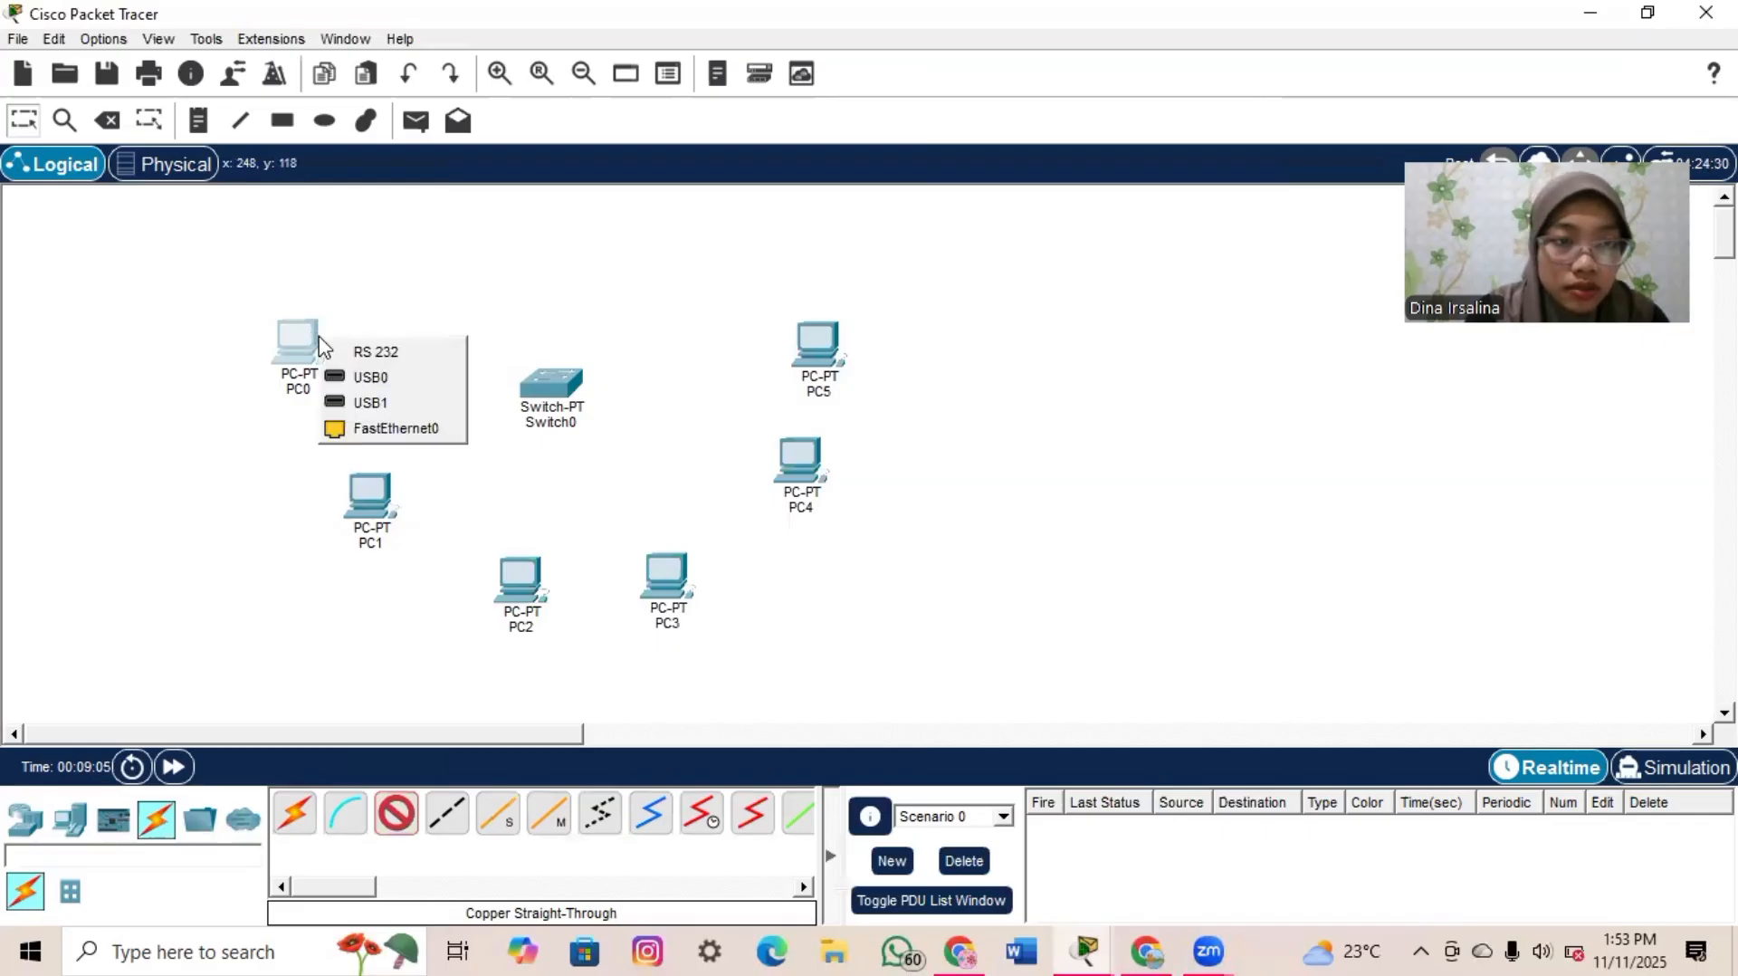
left_click(398, 436)
left_click(551, 377)
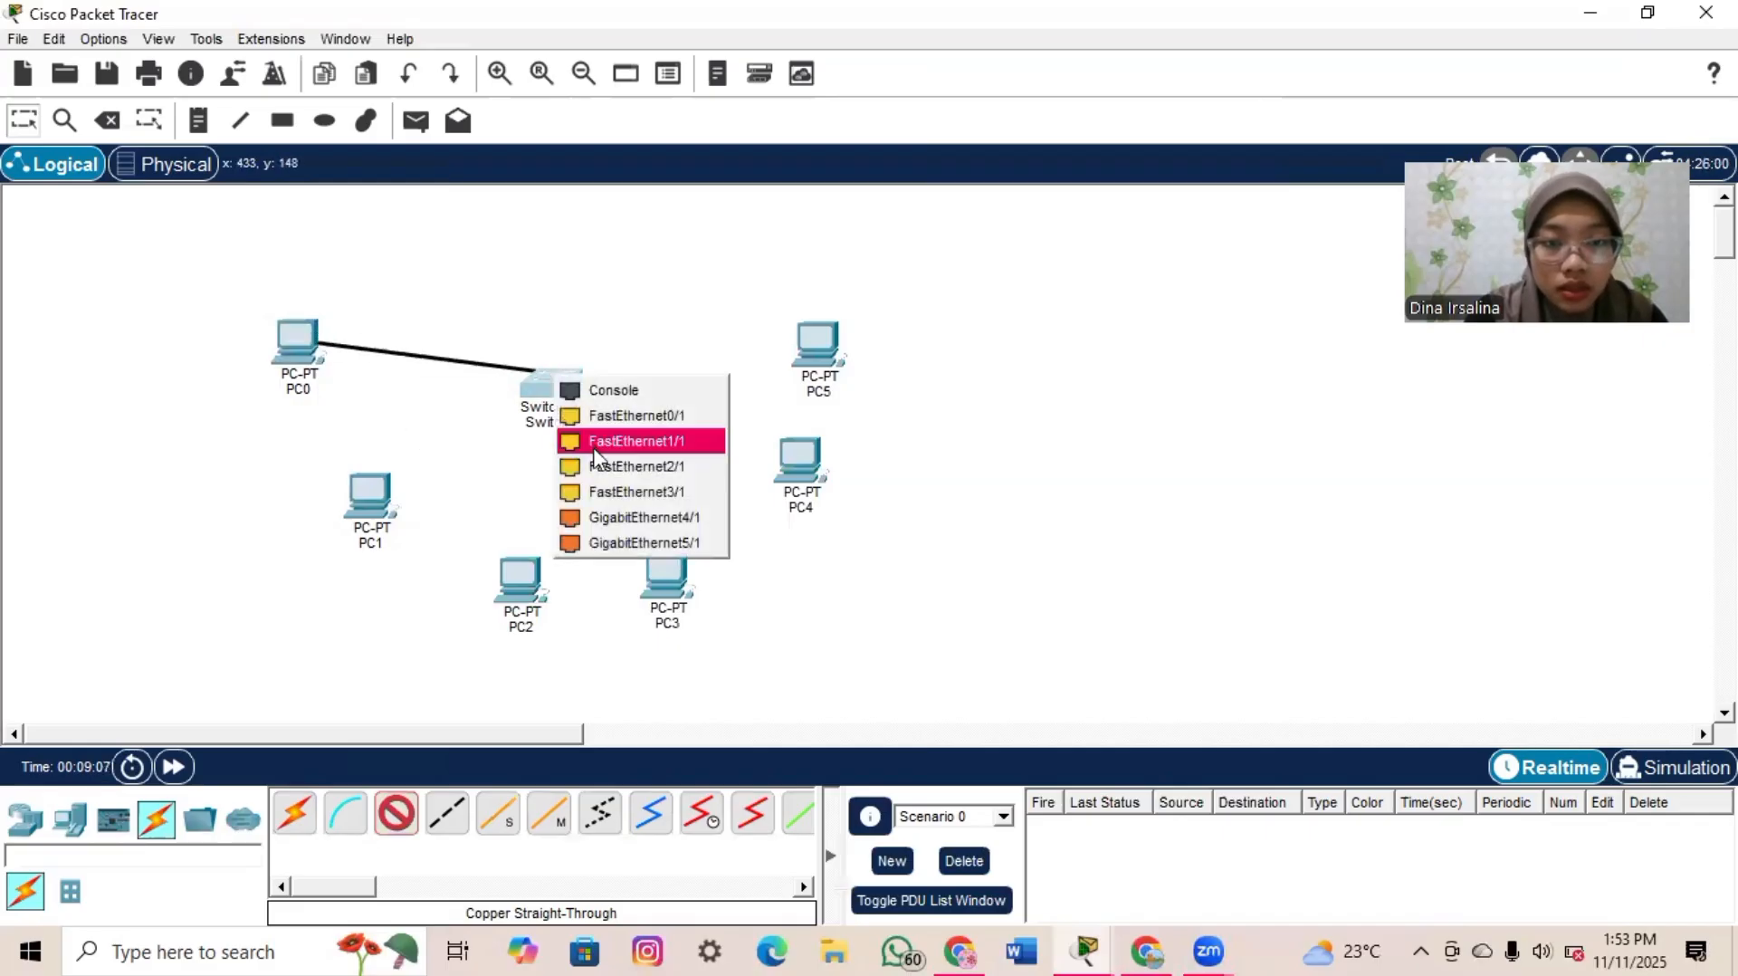
left_click(605, 415)
- Shift PC1 slightly and connect its FastEthernet0 to Switch0's FastEthernet1/1 with a copper straight-through cable
left_click_drag(356, 521, 341, 453)
left_click(396, 812)
left_click(357, 449)
left_click(463, 543)
left_click(555, 303)
left_click(654, 339)
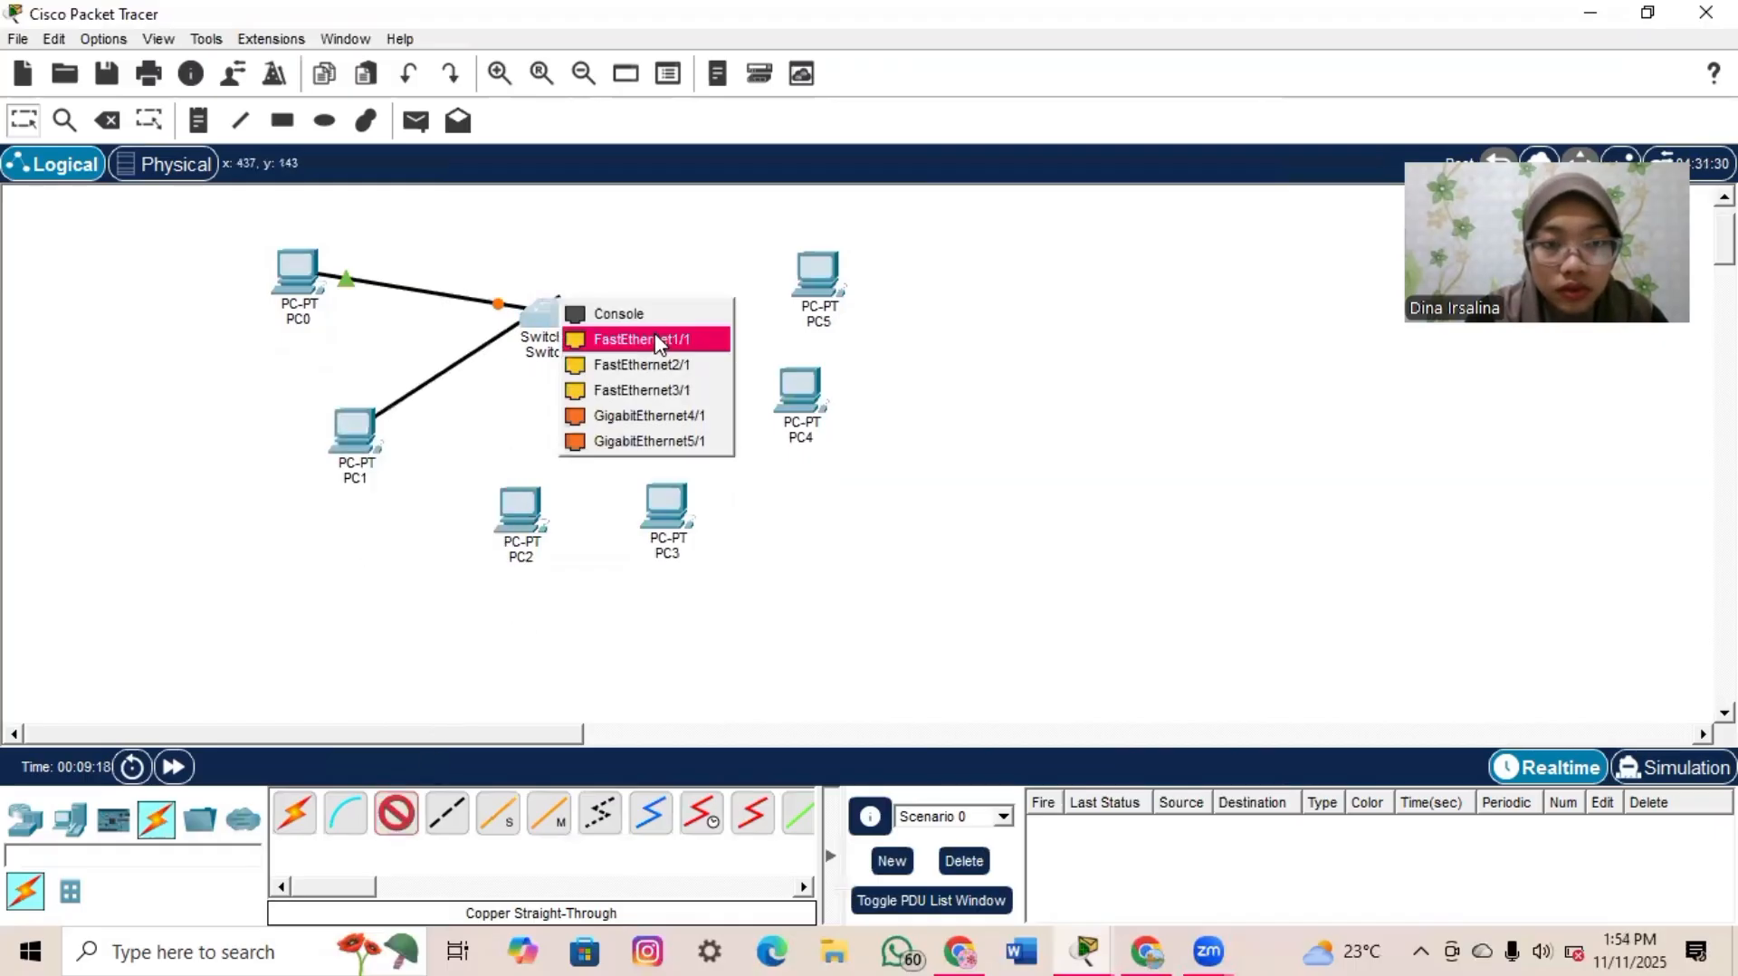
- Connect PC2's FastEthernet0 to Switch0's FastEthernet2/1 with a copper straight-through cable
left_click(522, 507)
left_click(601, 607)
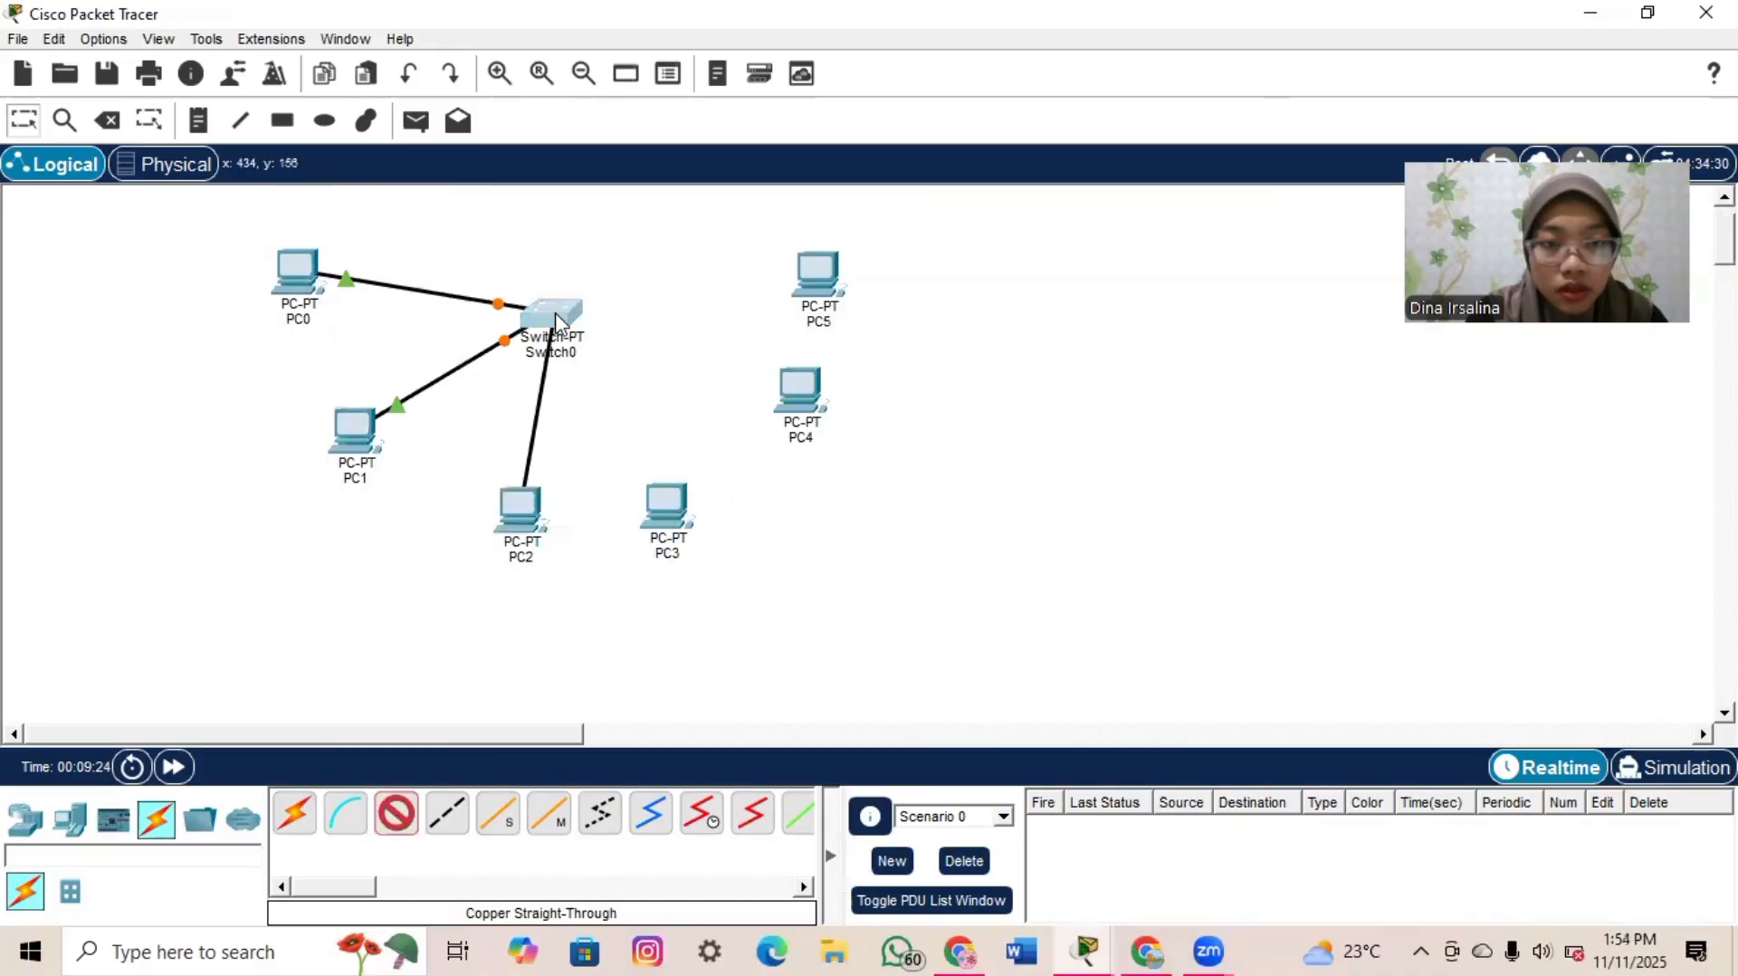
left_click(572, 323)
left_click(643, 354)
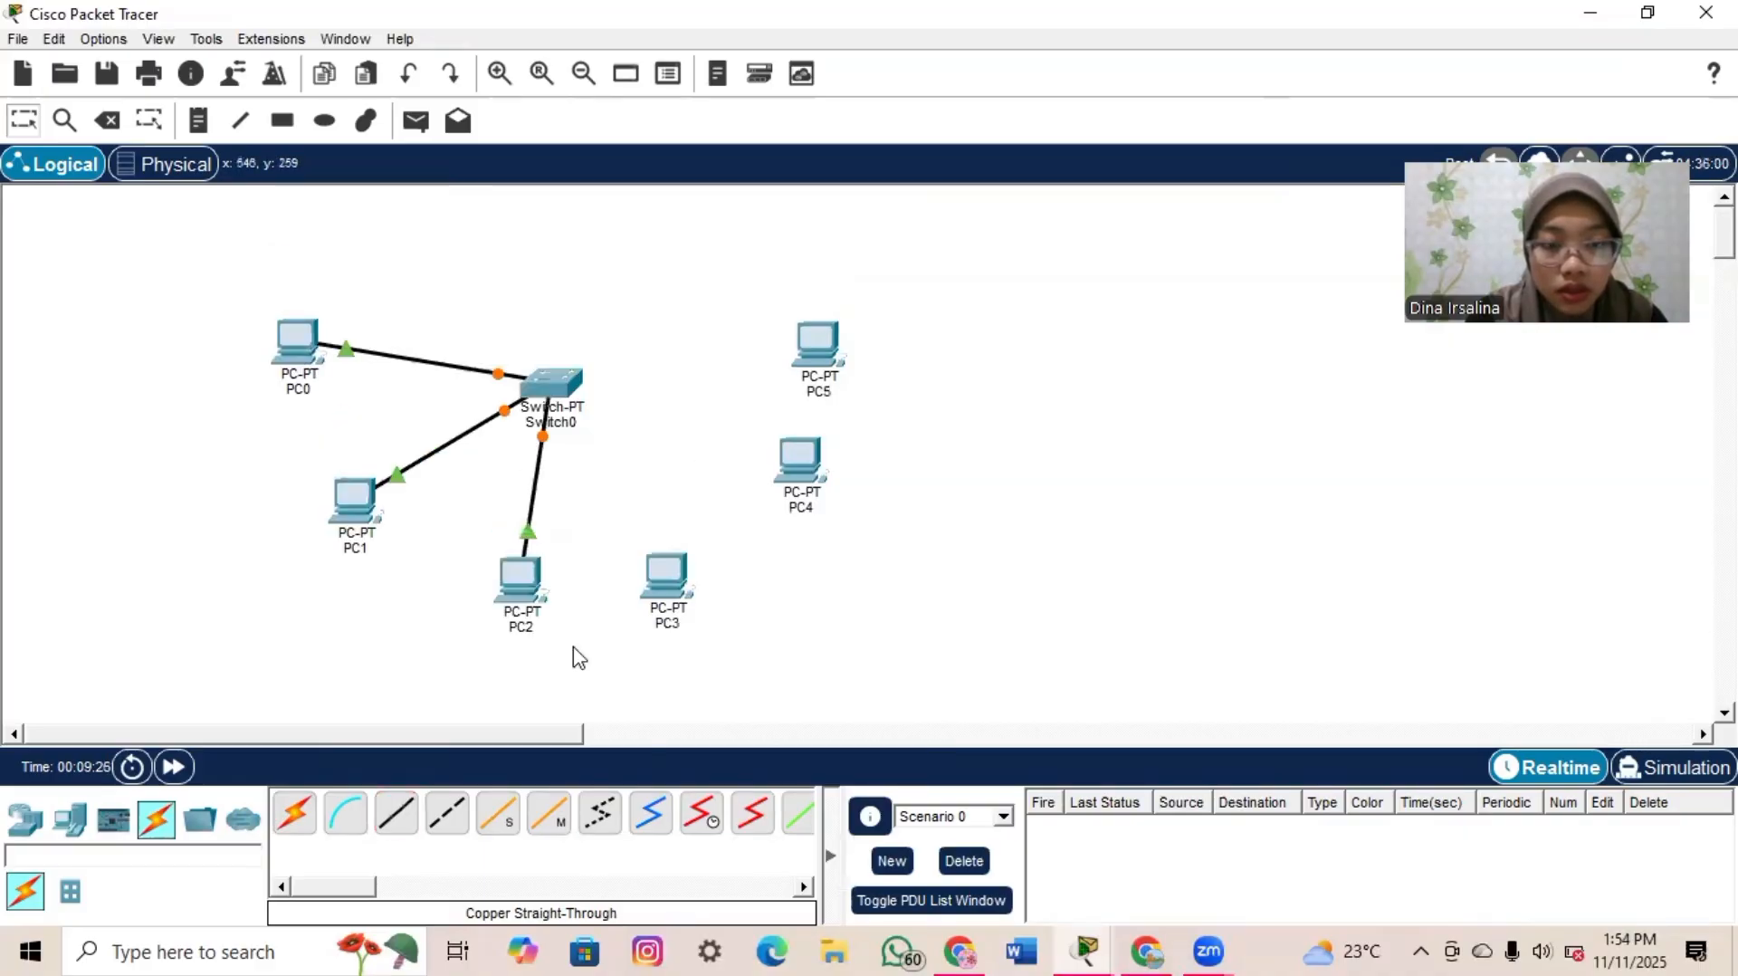
- Connect PC3's FastEthernet0 to Switch0's FastEthernet3/1 with a copper straight-through cable
left_click(406, 809)
left_click(668, 570)
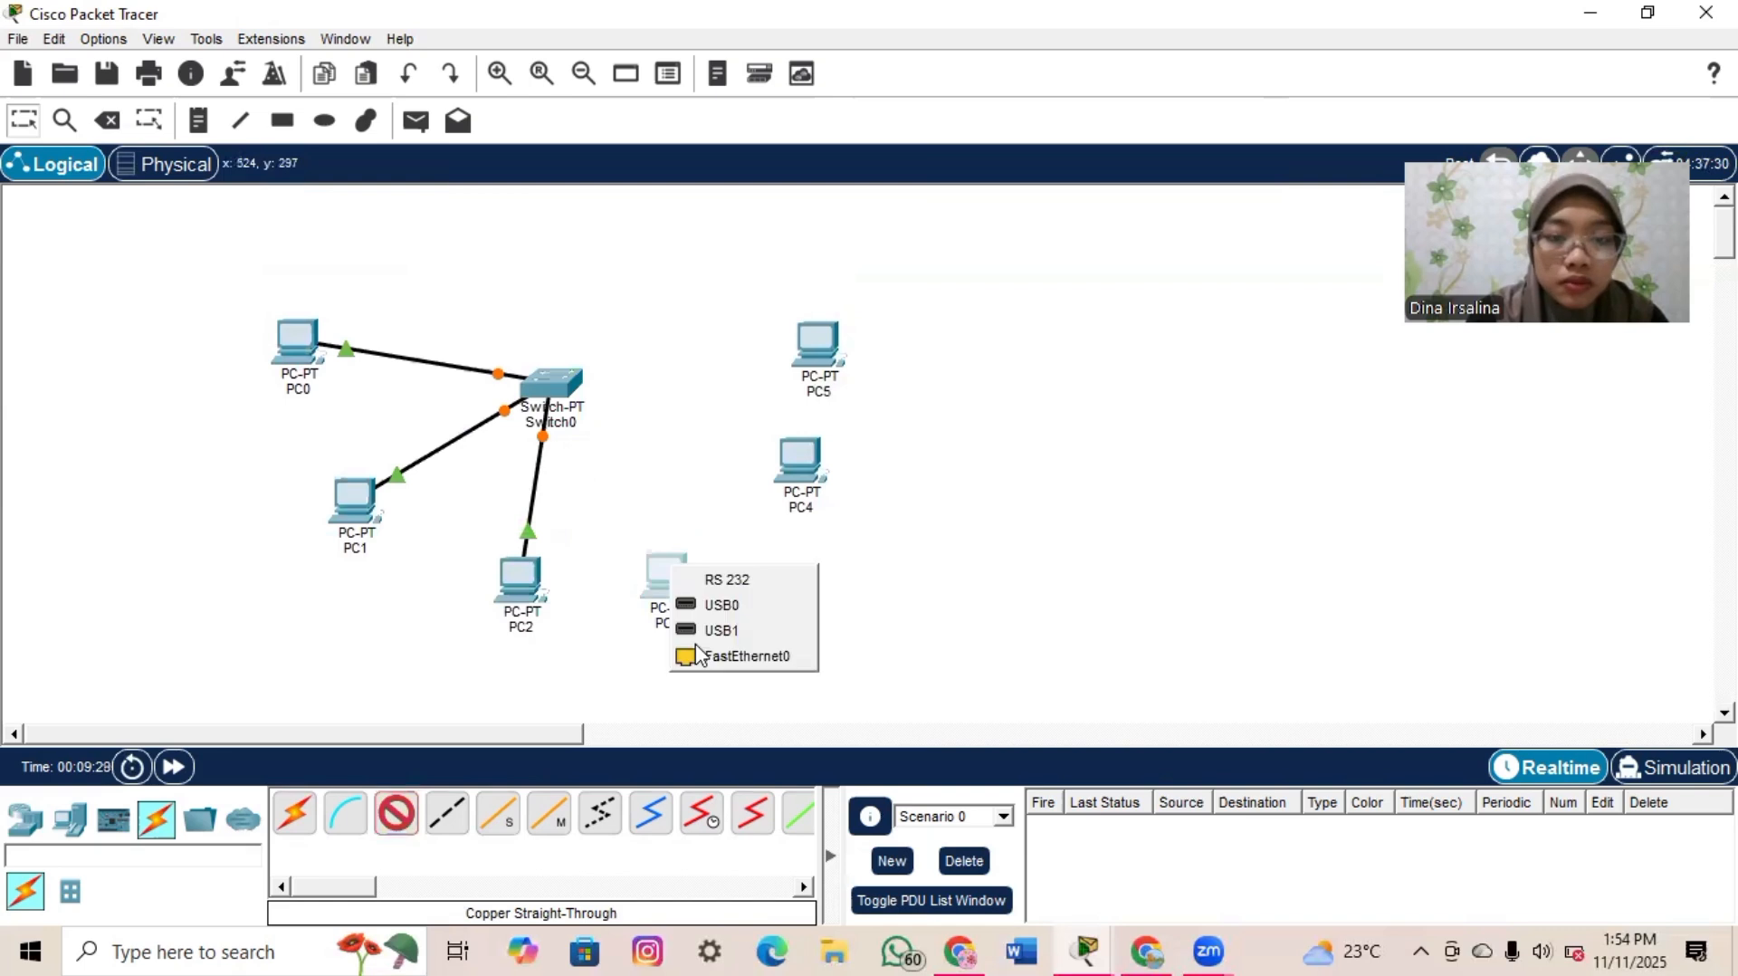
left_click(747, 656)
left_click(566, 381)
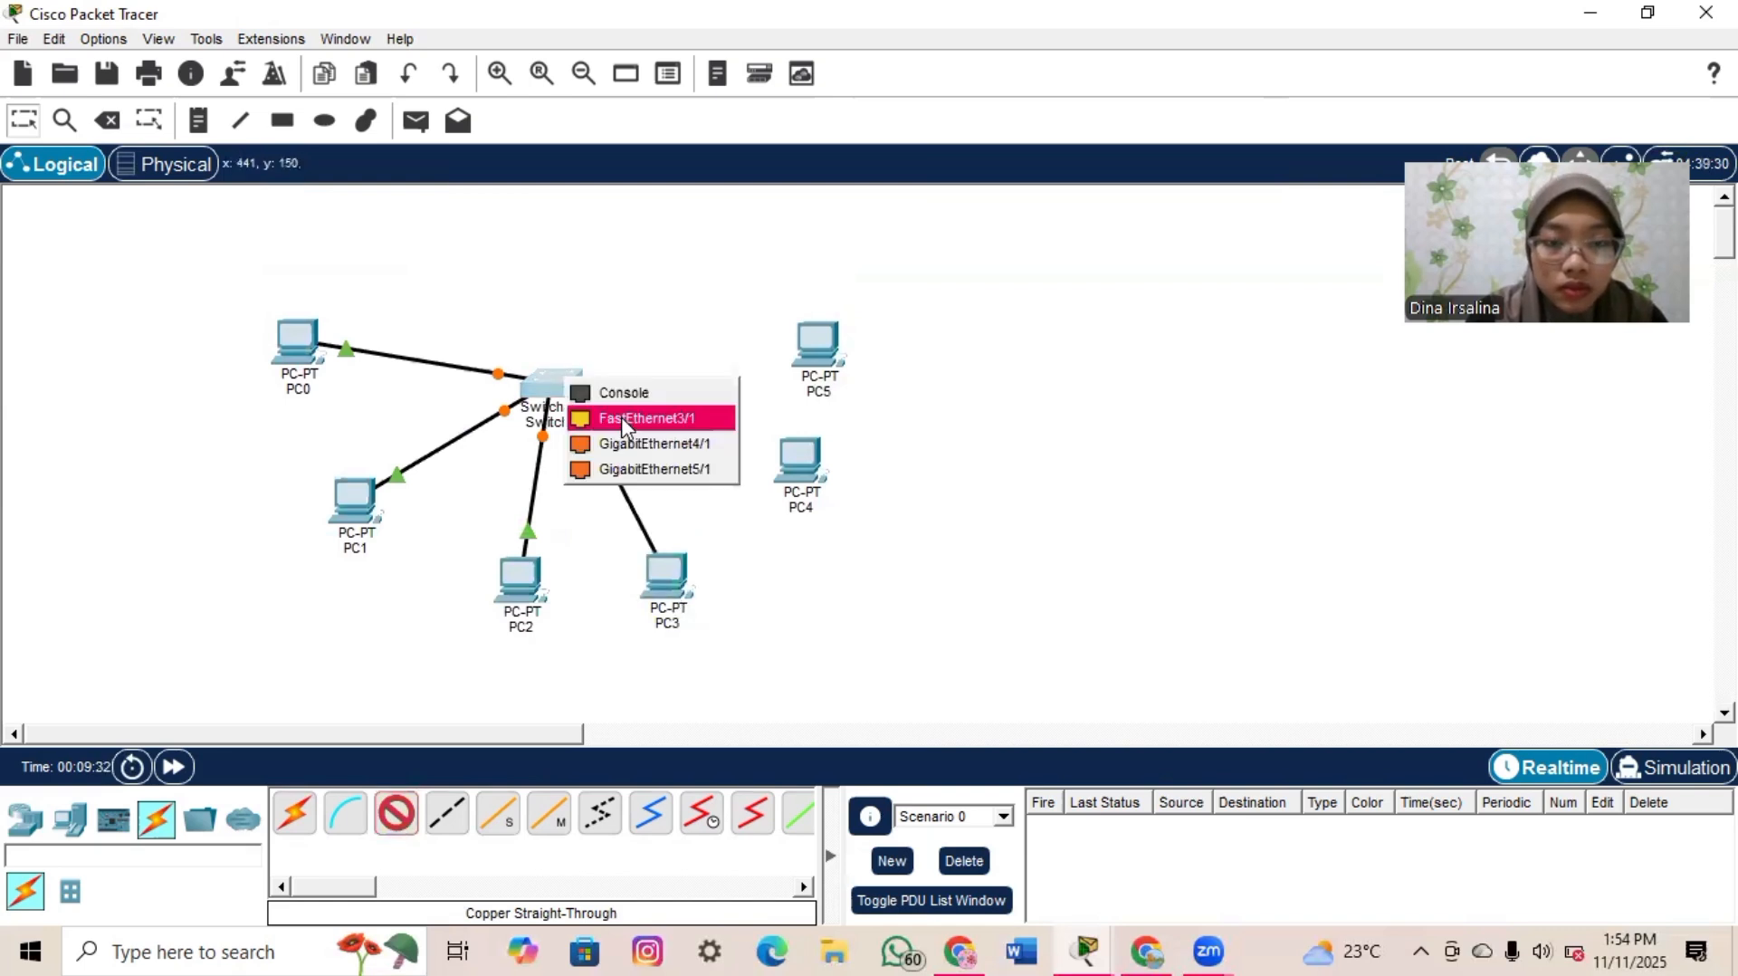
left_click(647, 418)
- Connect PC4's FastEthernet0 to Switch0's GigabitEthernet4/1 with a copper straight-through cable
left_click(396, 822)
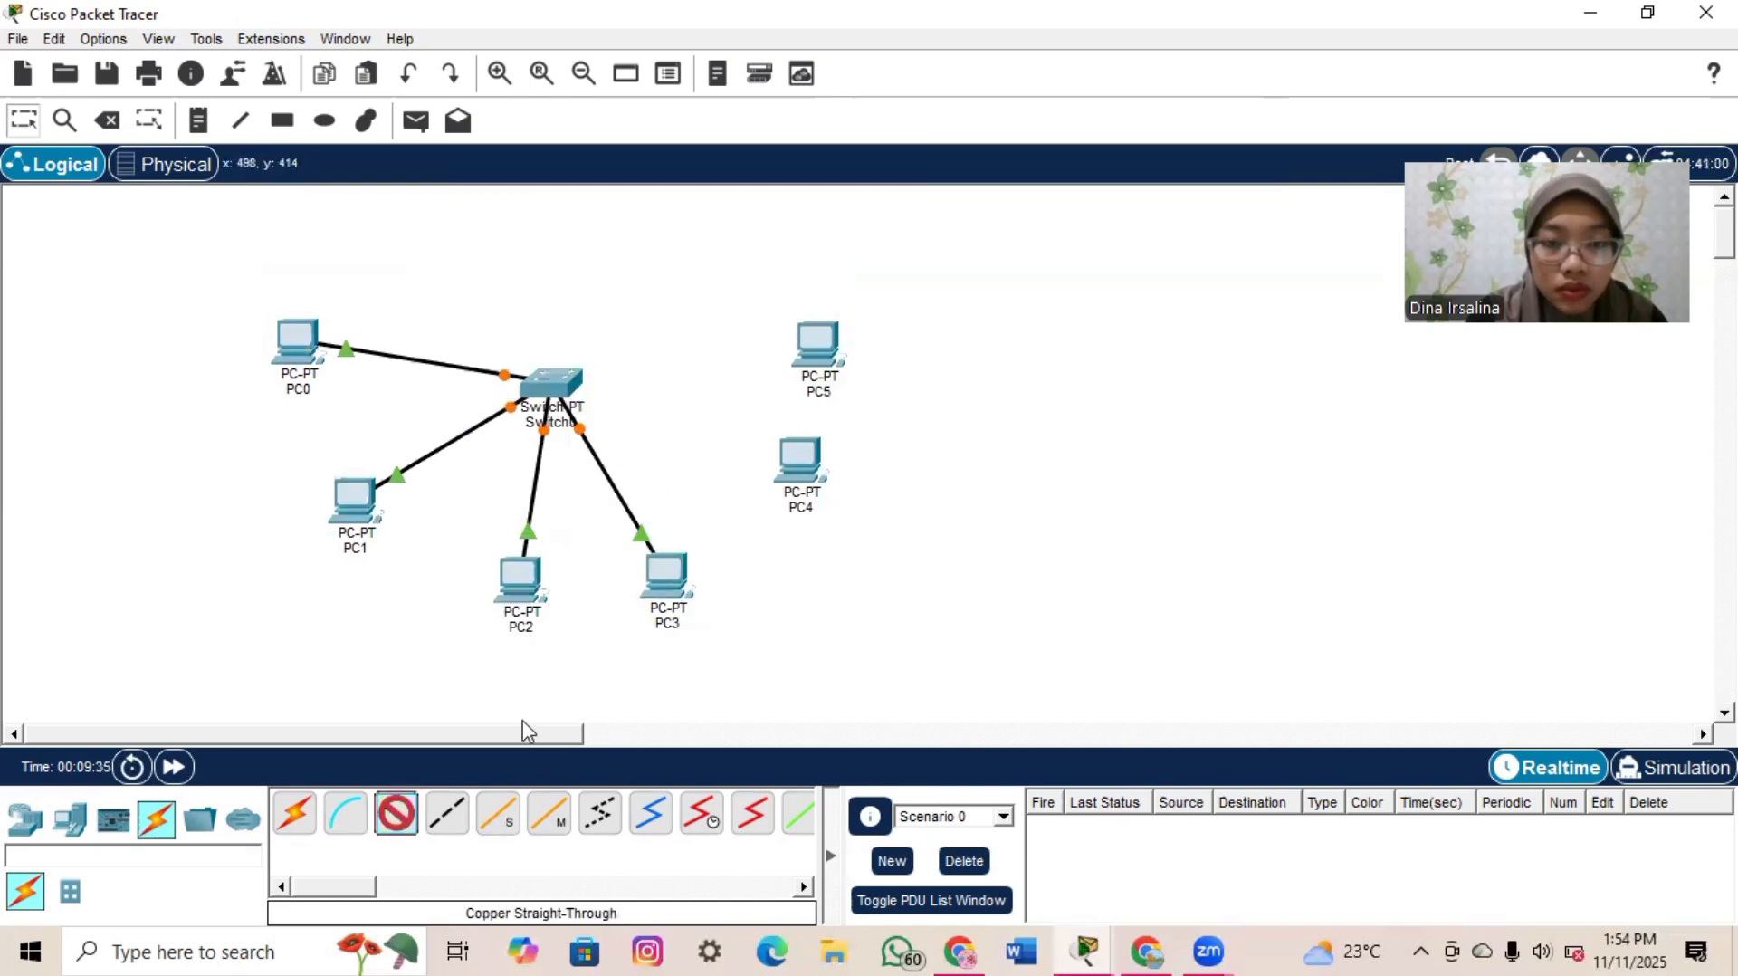
left_click(779, 466)
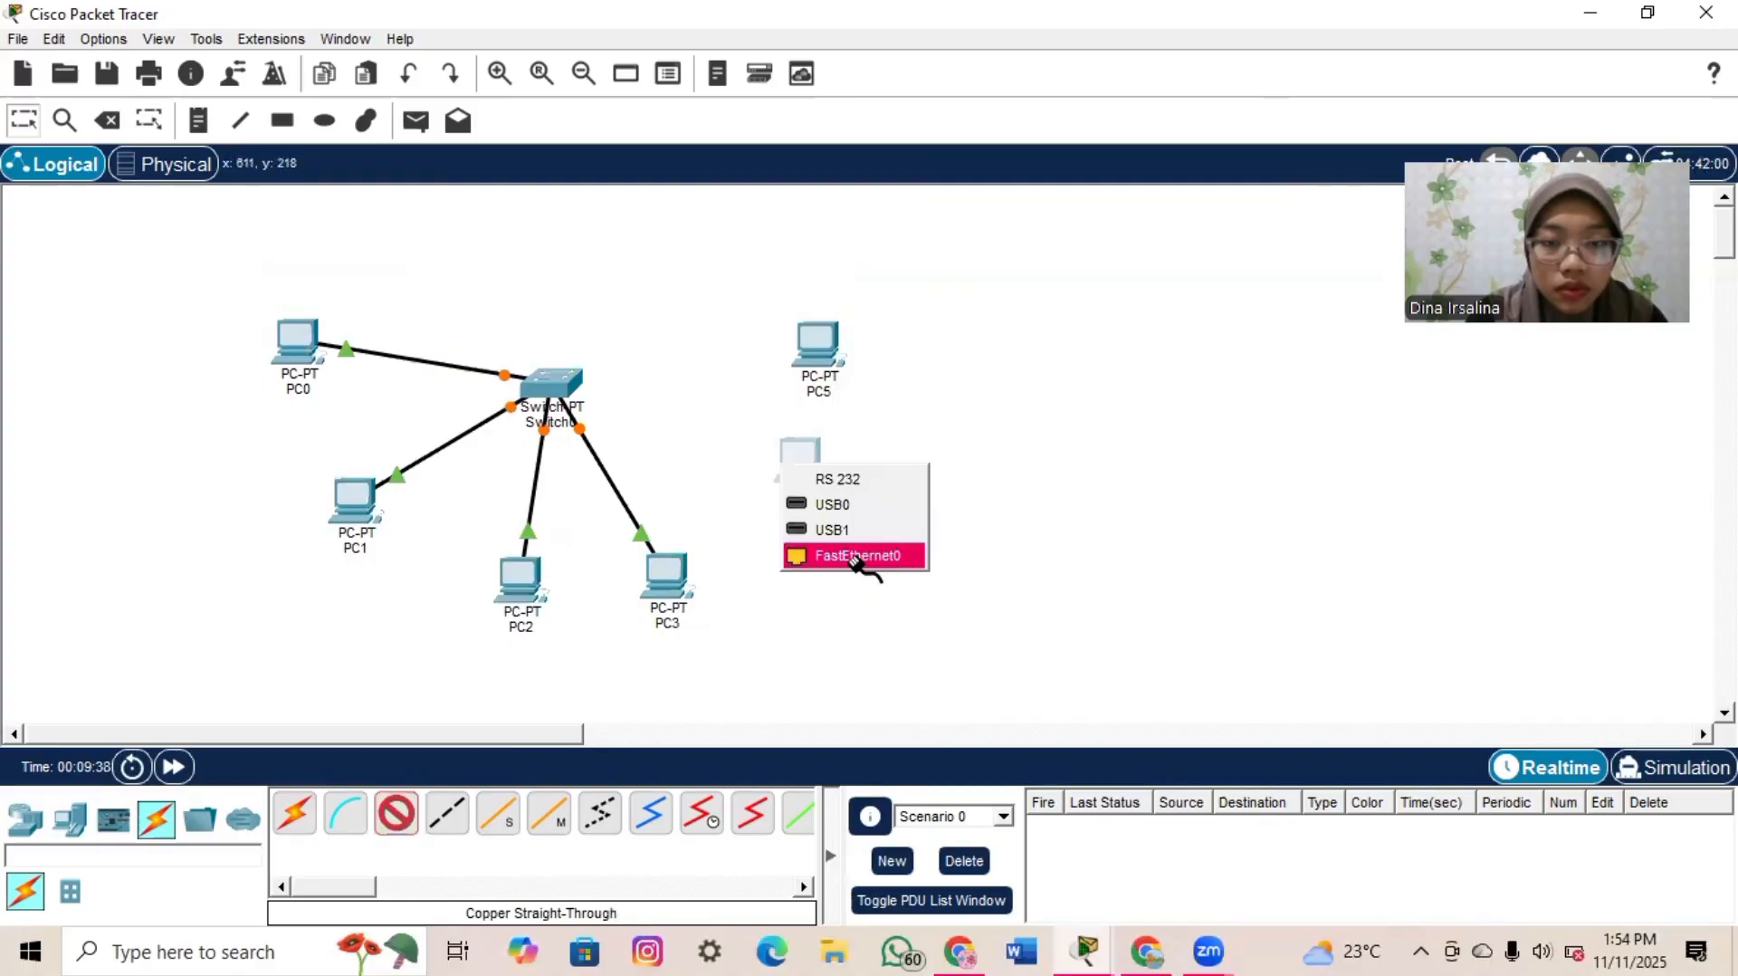
left_click(544, 382)
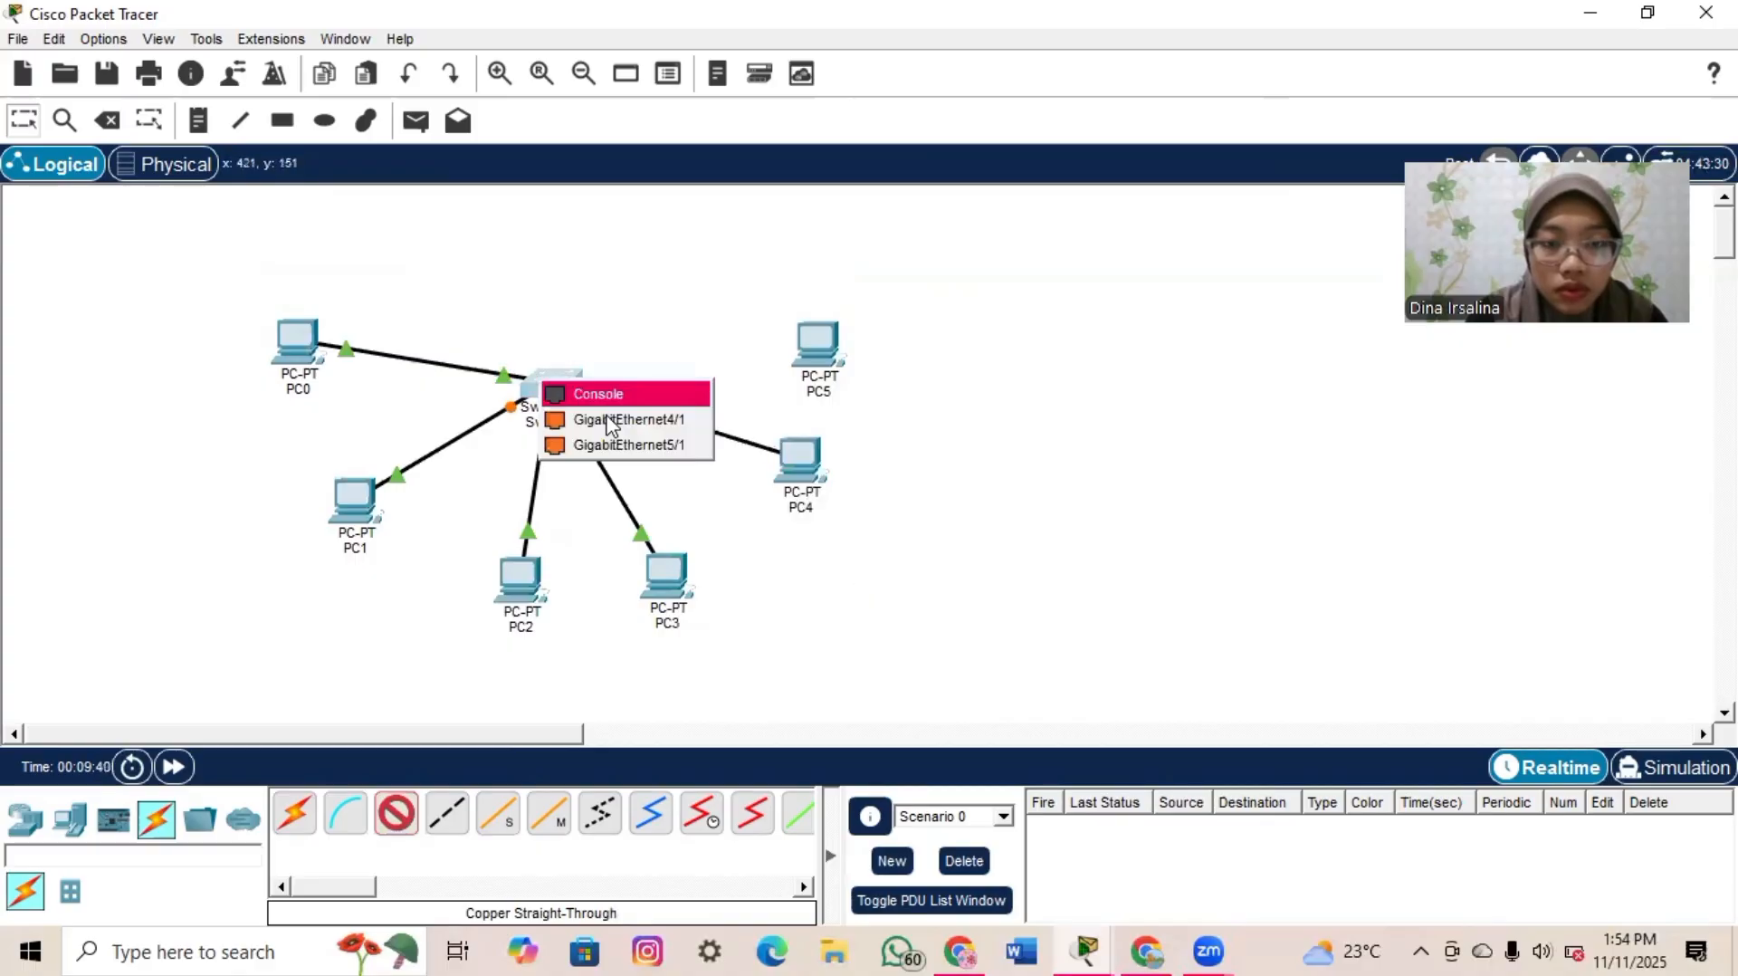
left_click(683, 448)
- Connect PC5's FastEthernet0 to Switch0's GigabitEthernet5/1 with a copper straight-through cable
scroll(563, 672, "up", 1)
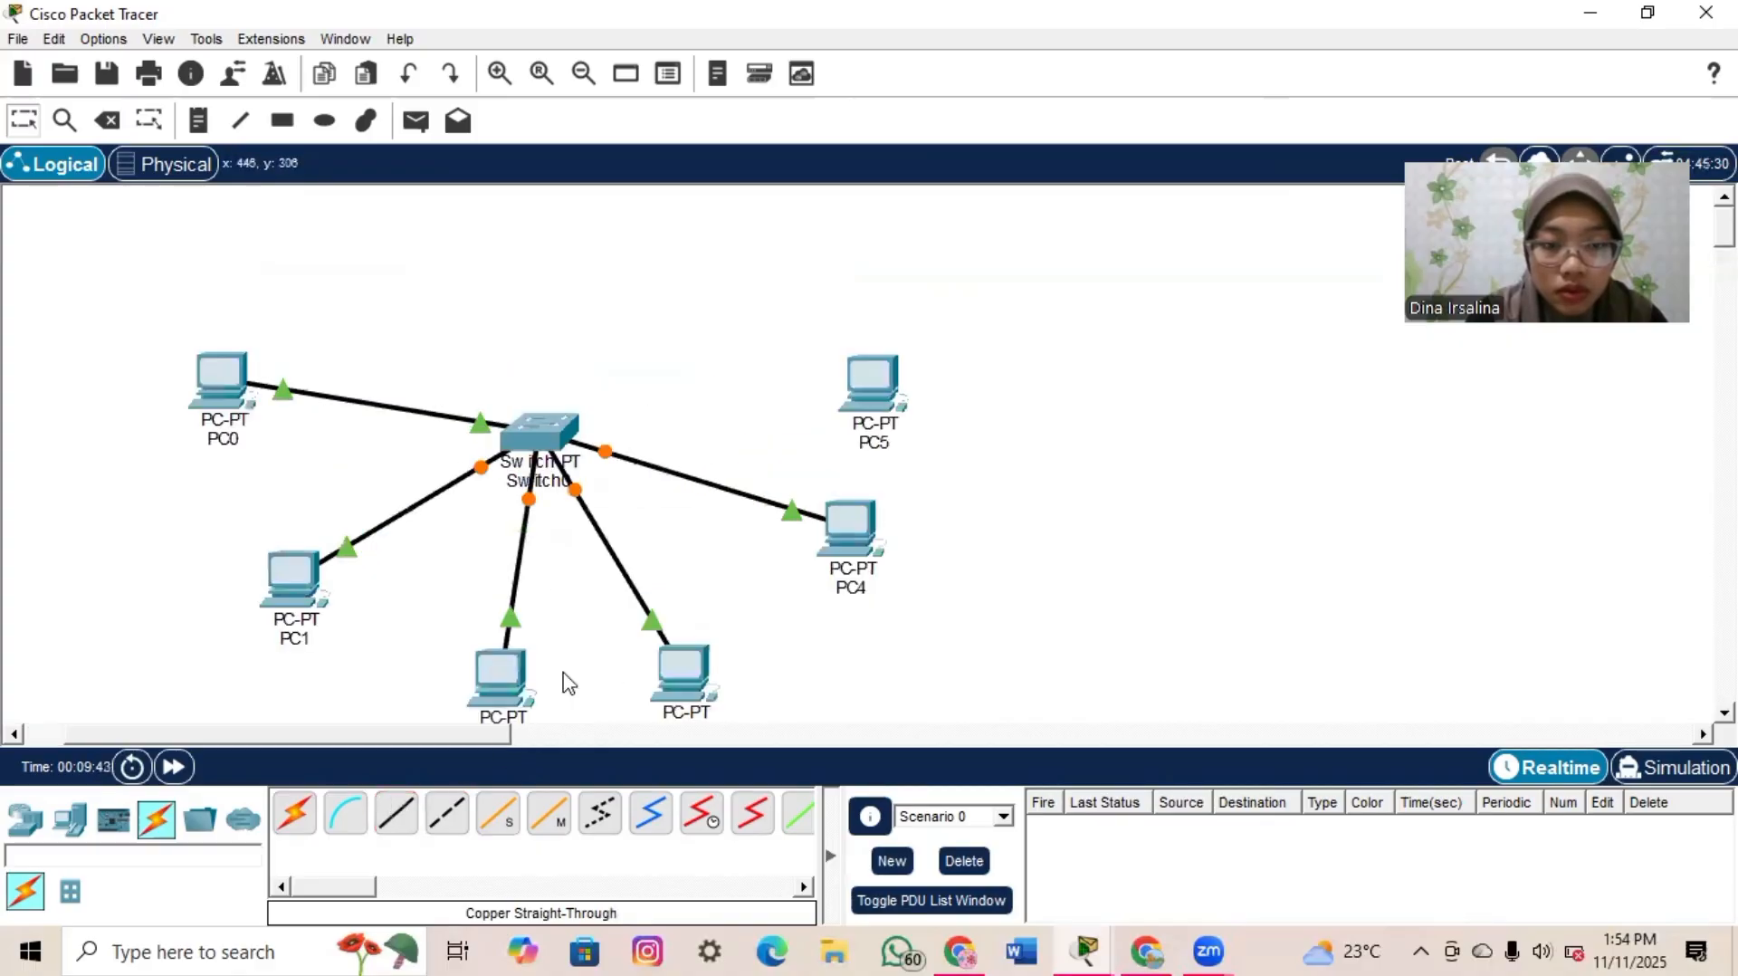
scroll(569, 681, "down", 2)
left_click(396, 812)
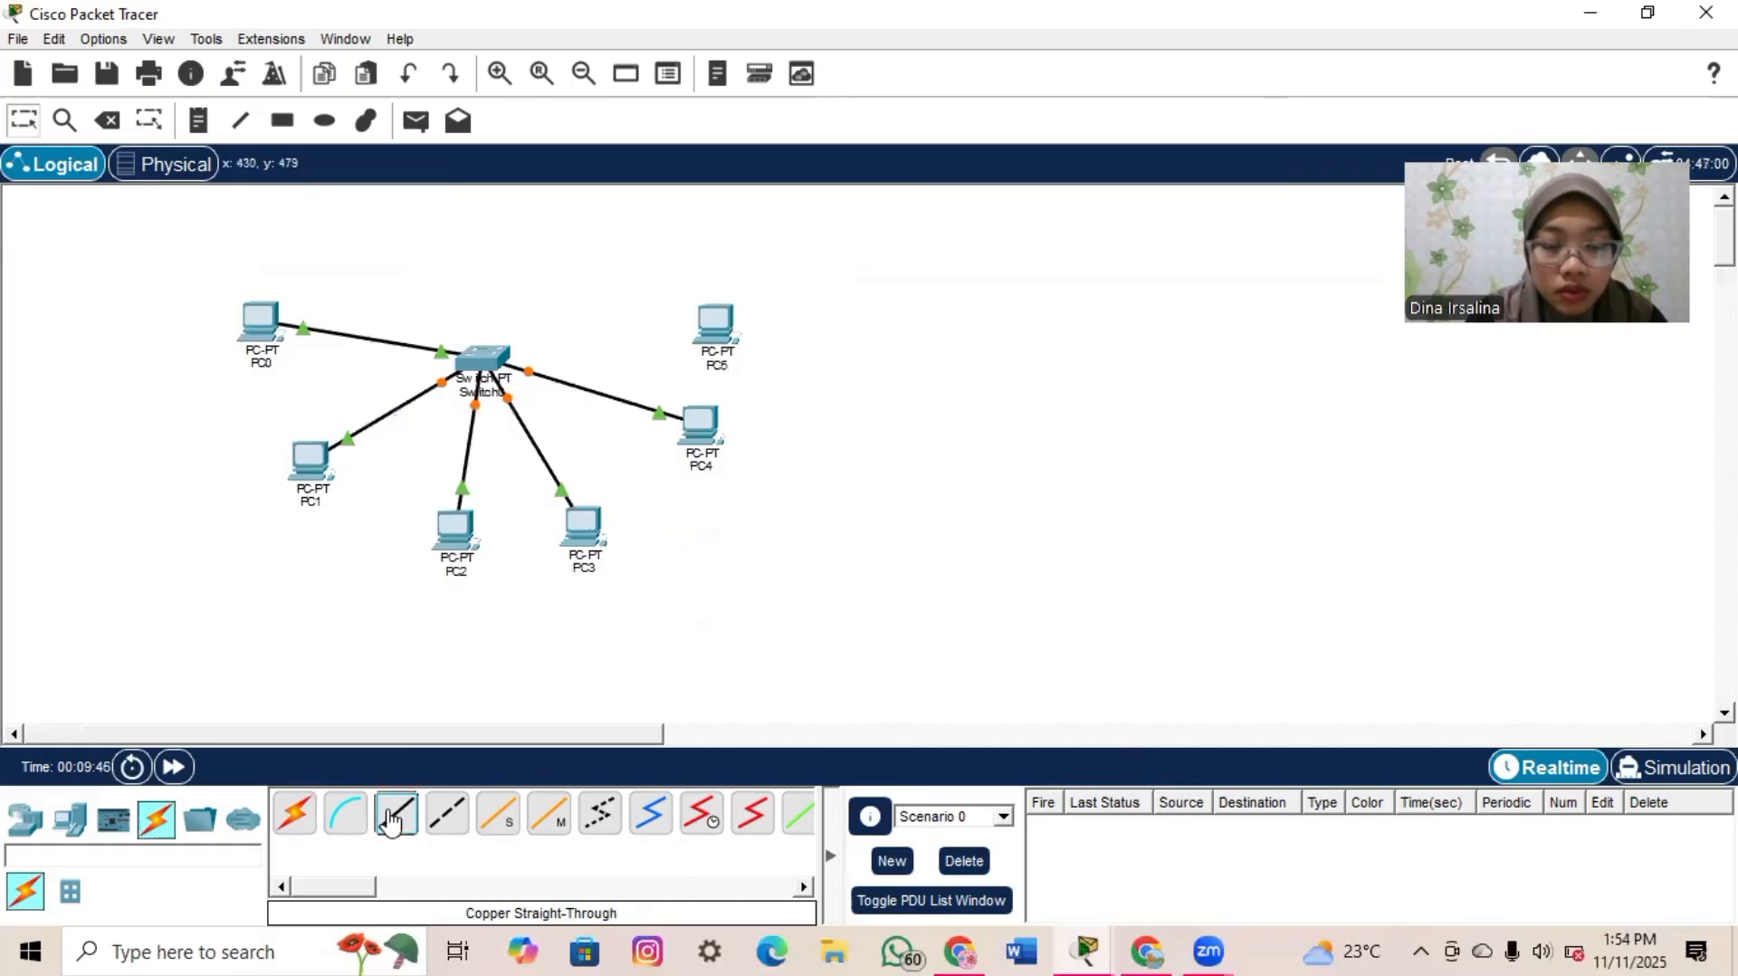
left_click(708, 327)
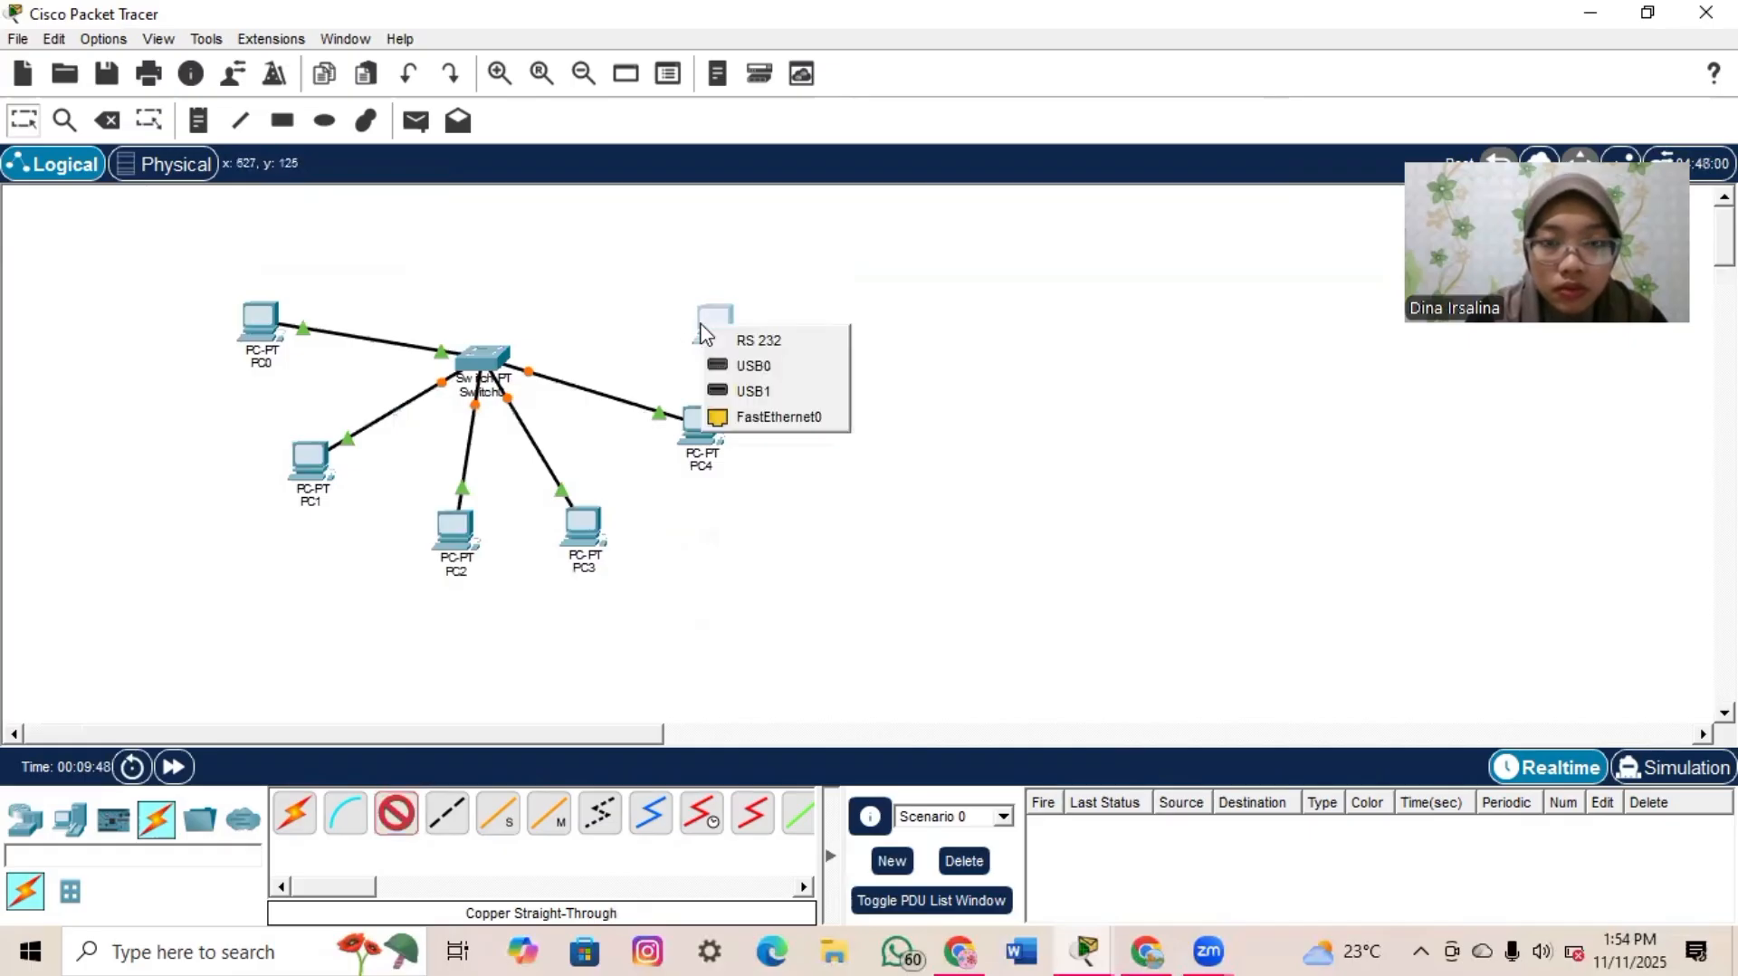
left_click(770, 416)
left_click(478, 364)
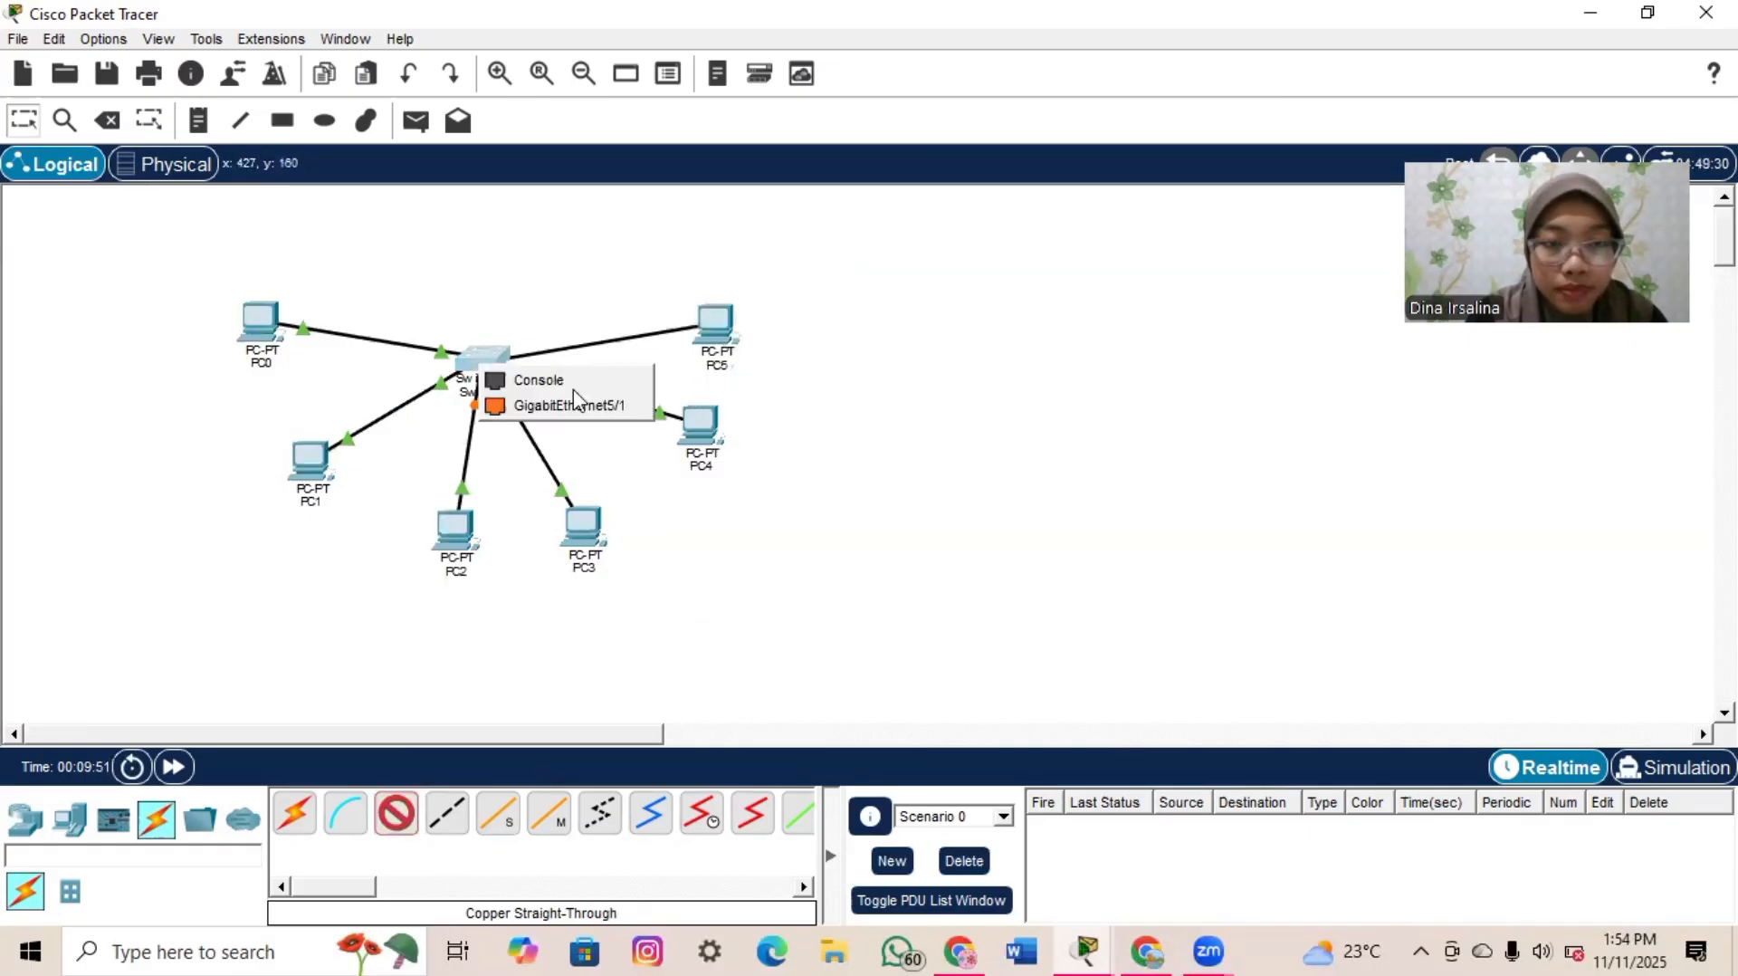
left_click(582, 406)
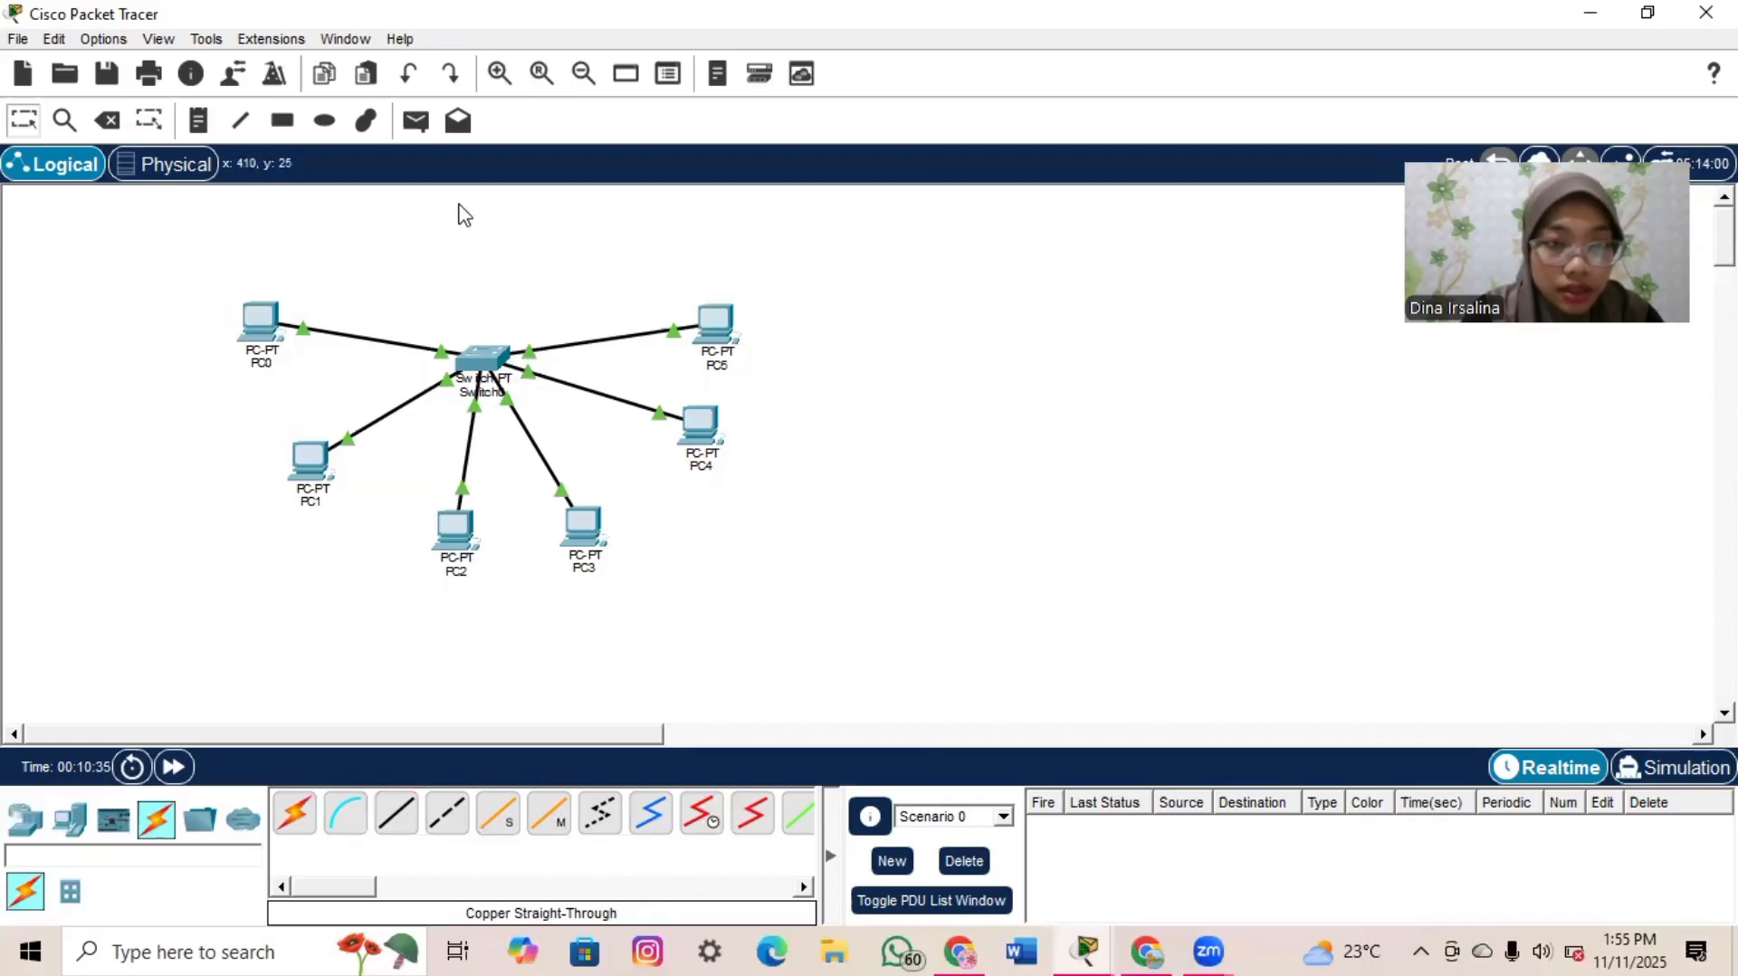
- Send a simple PDU from PC0 to PC5 to test their connection
left_click(415, 123)
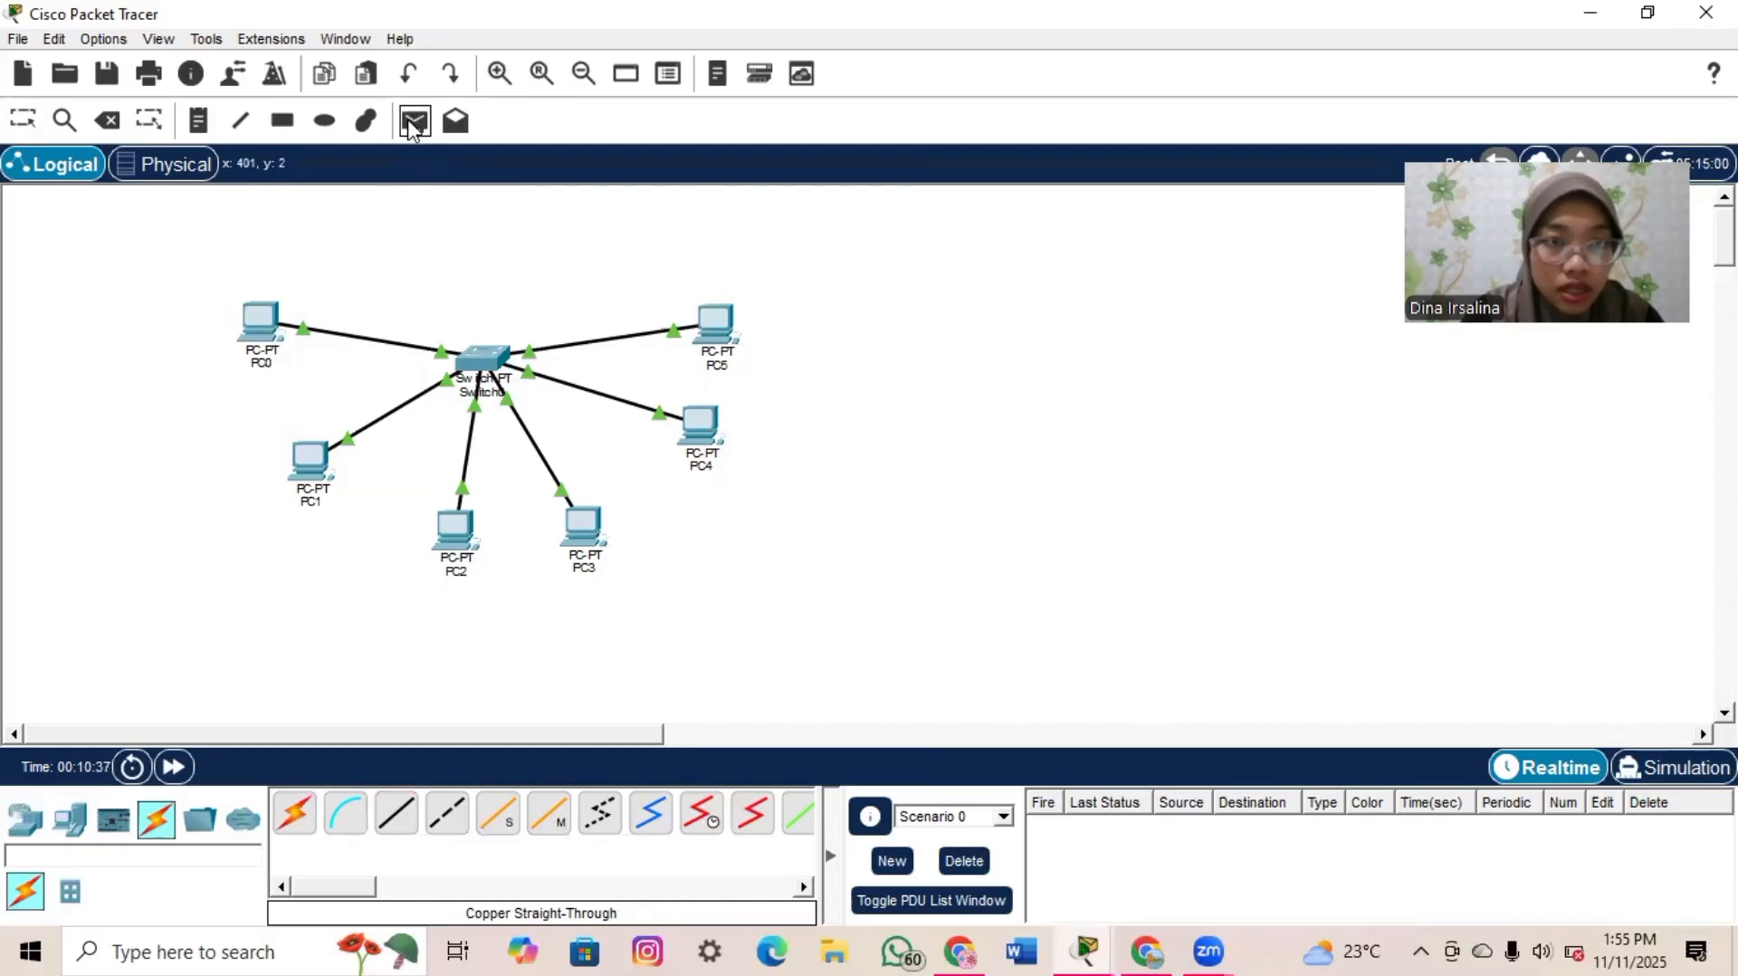
left_click(260, 326)
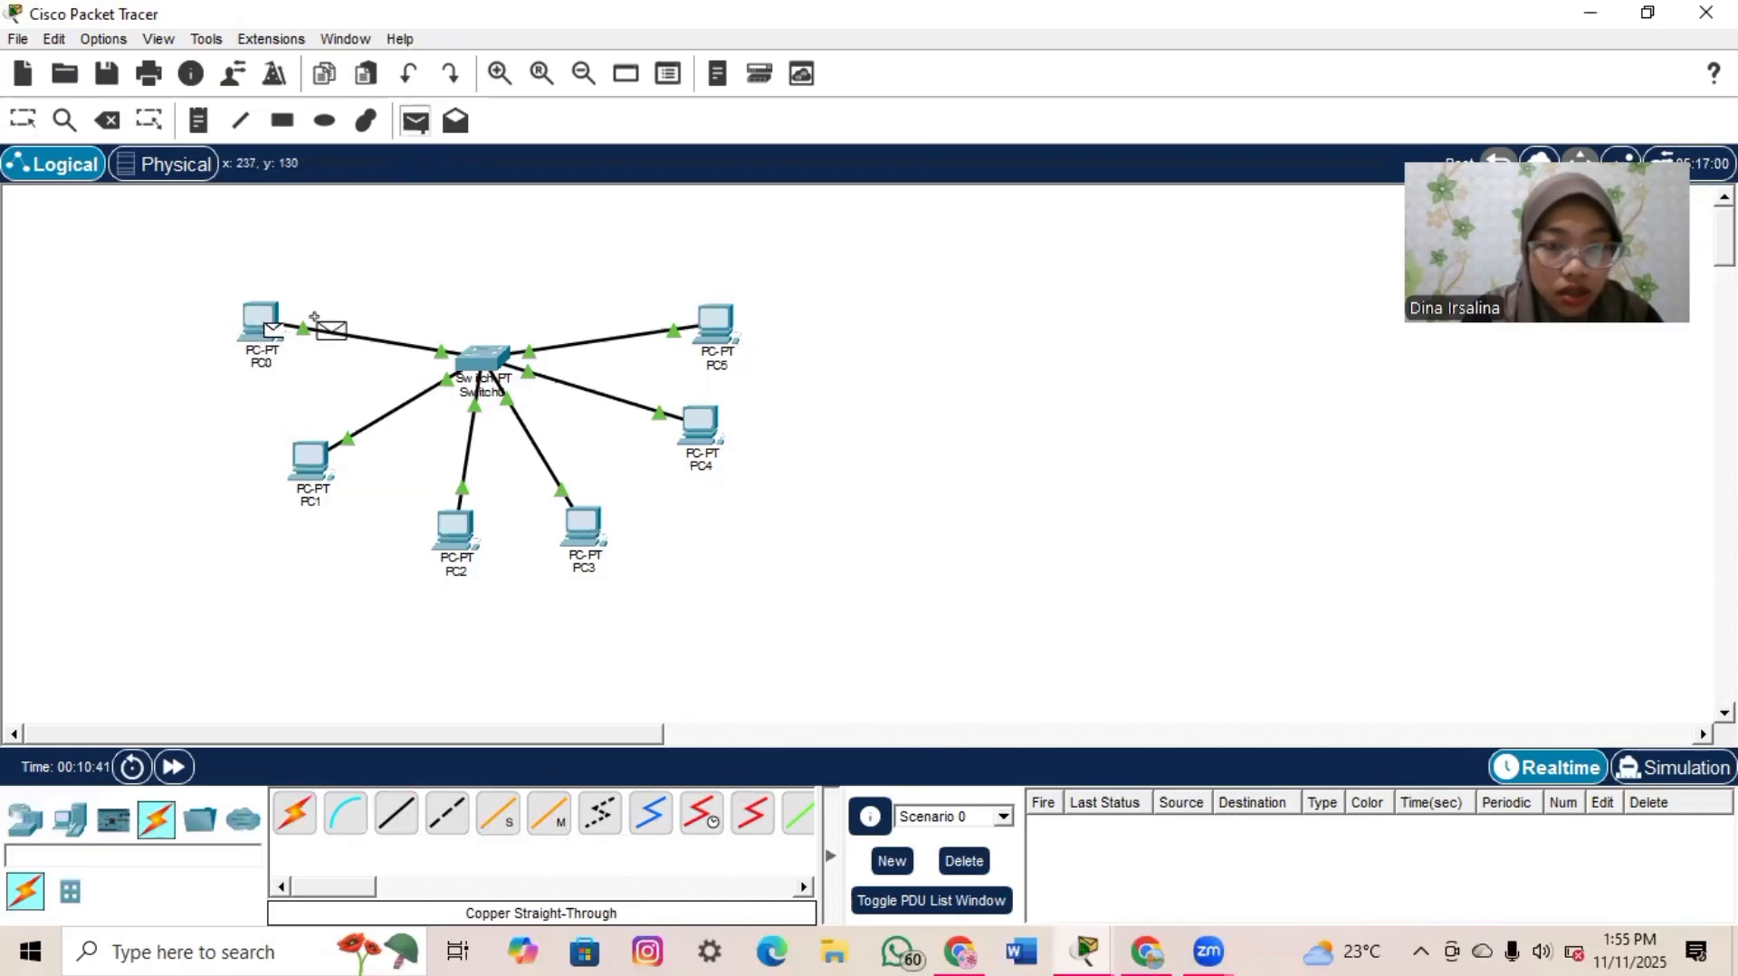
left_click(688, 328)
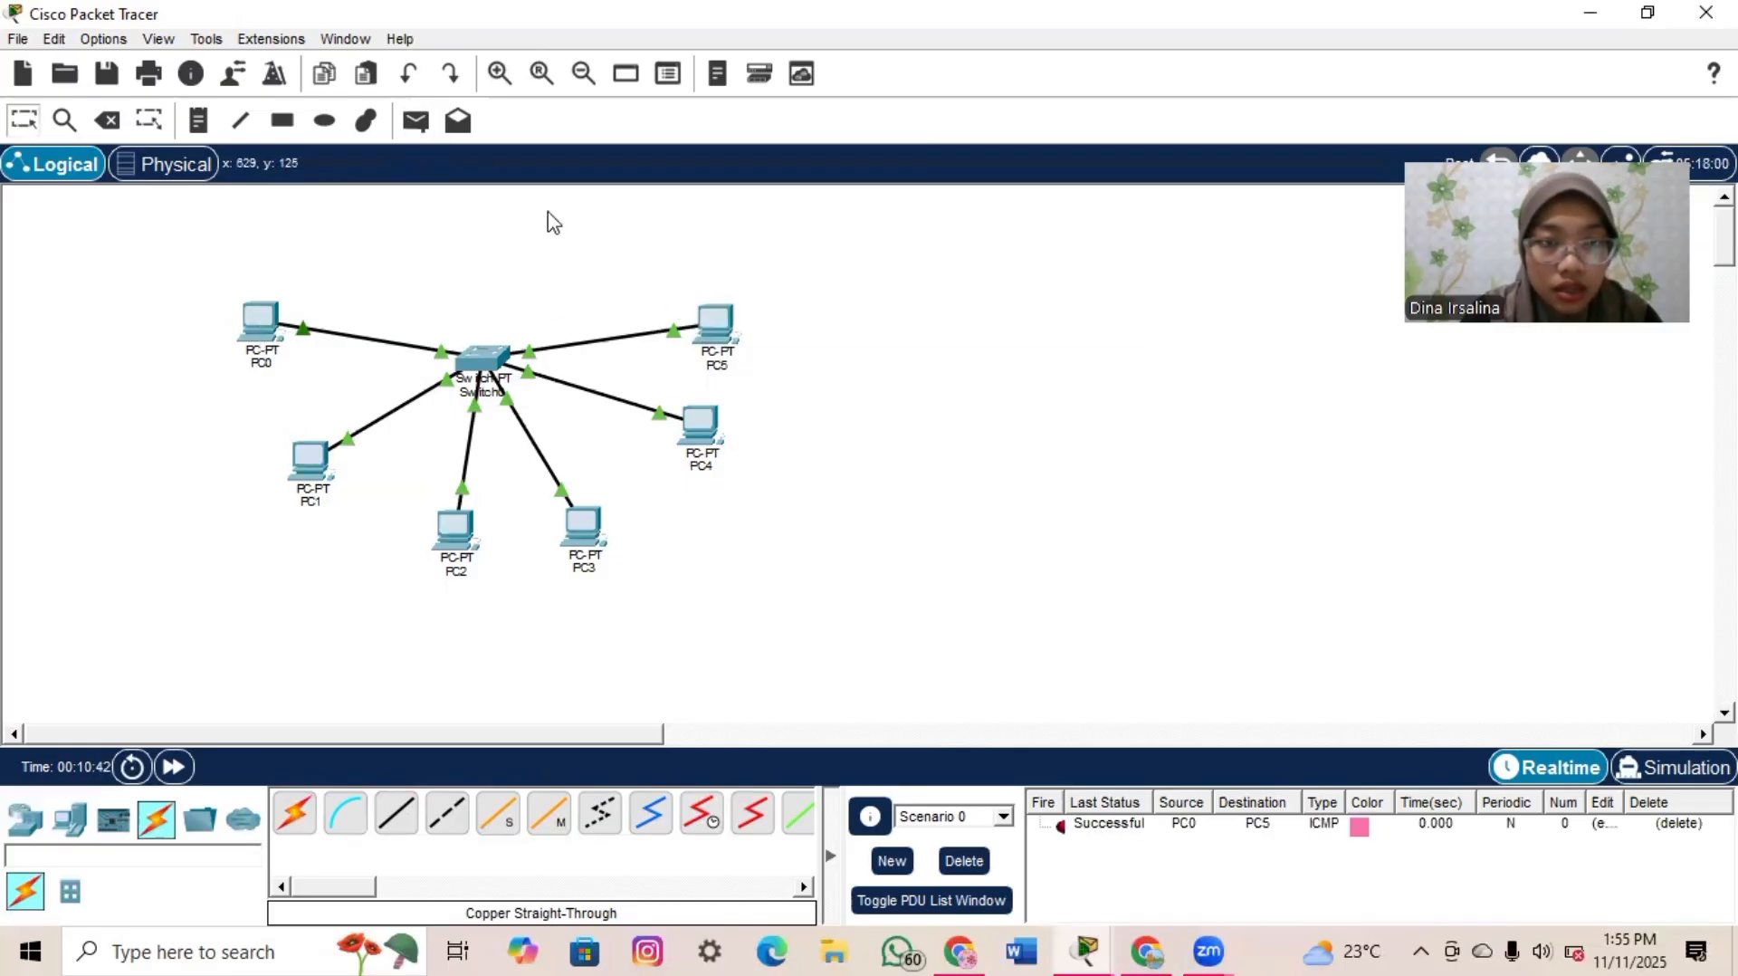
- Send a simple PDU from PC1 to PC4 to test their connection
left_click(426, 131)
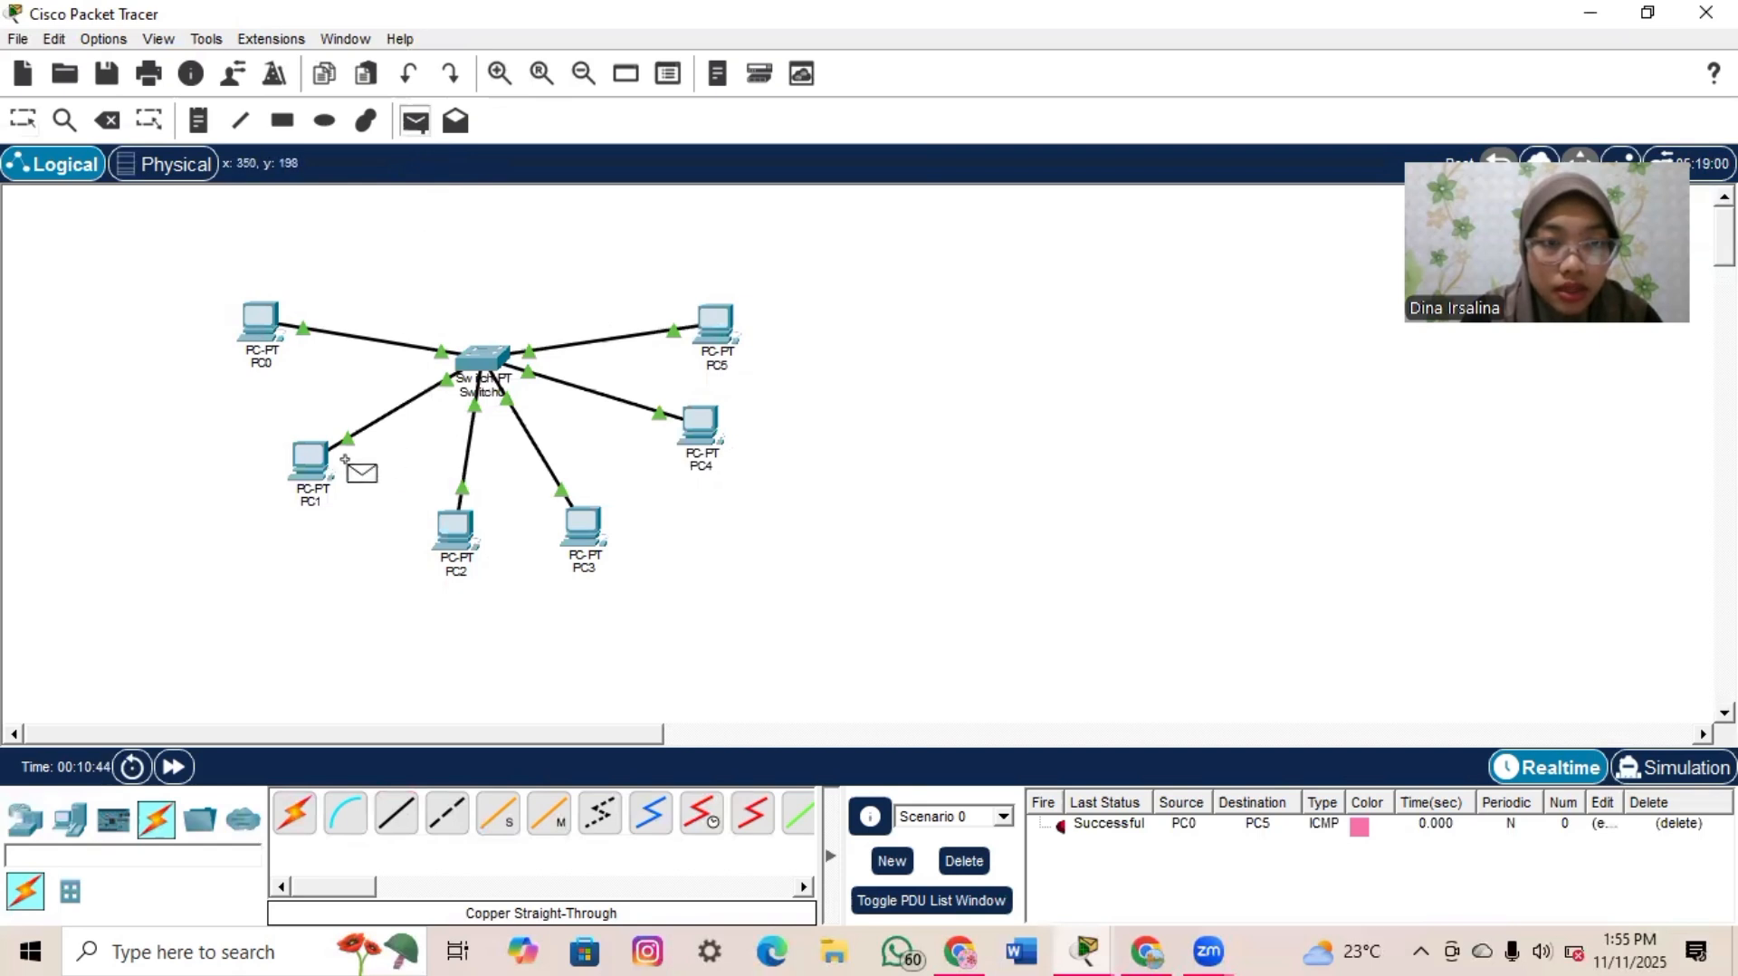
left_click(305, 448)
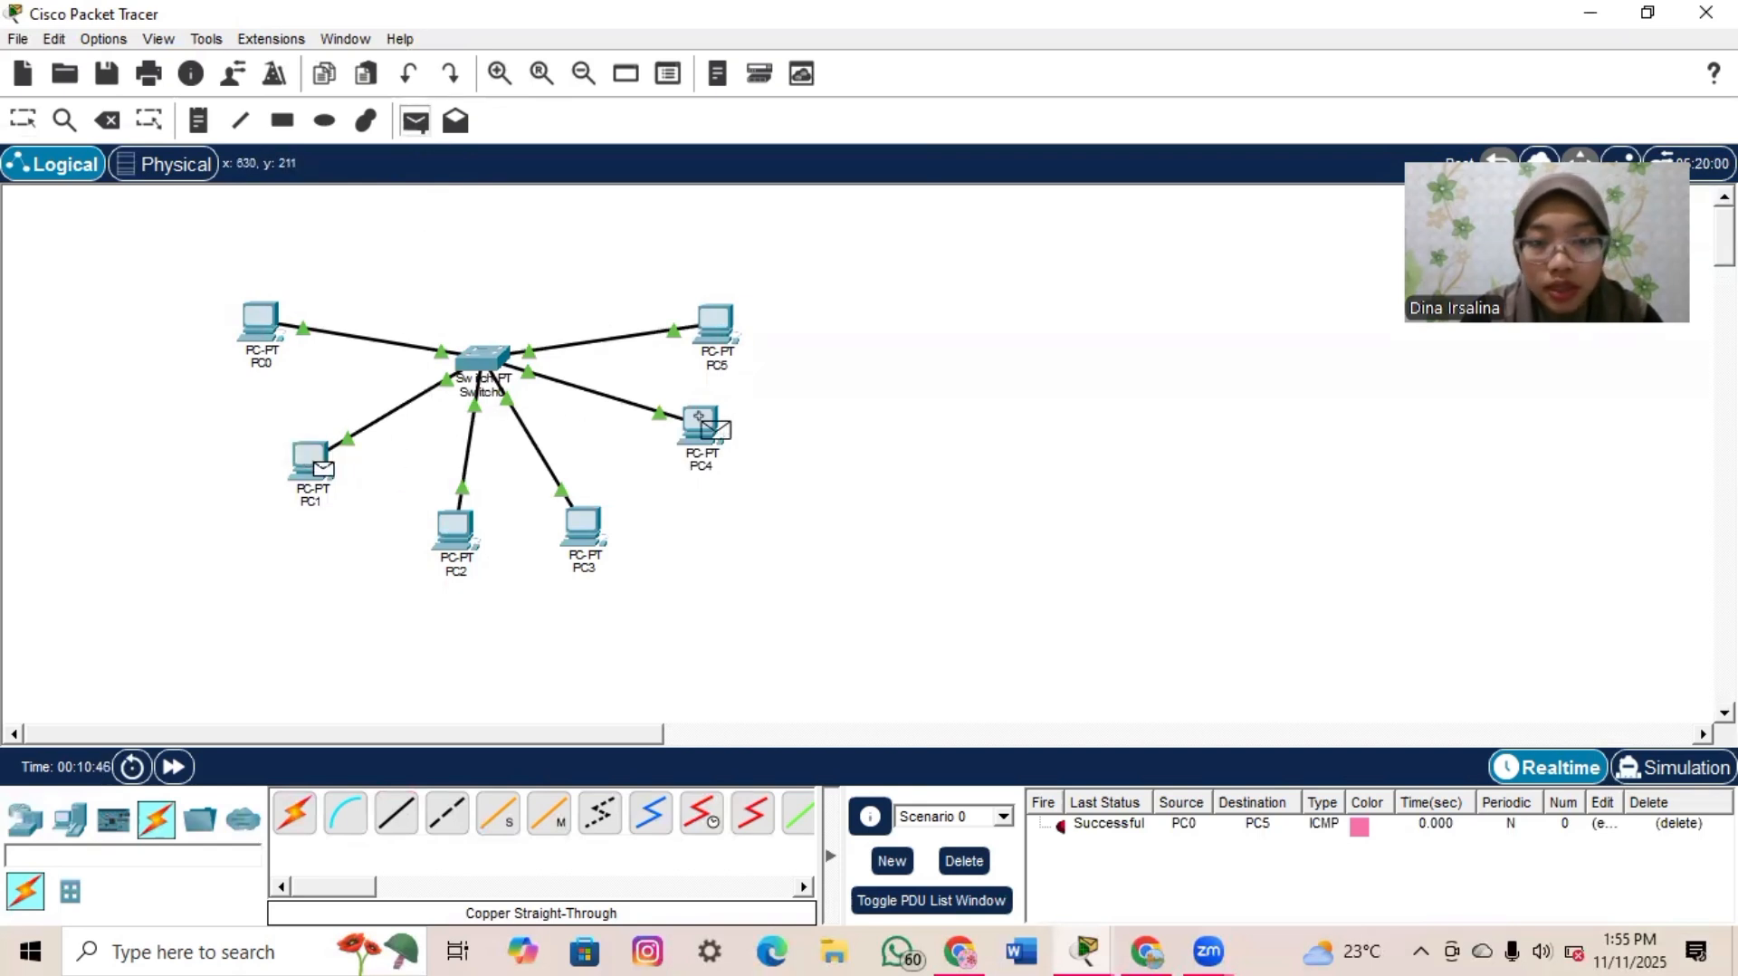
left_click(704, 425)
- Send a simple PDU from PC2 to PC3 to test their connection
left_click(416, 132)
left_click(455, 530)
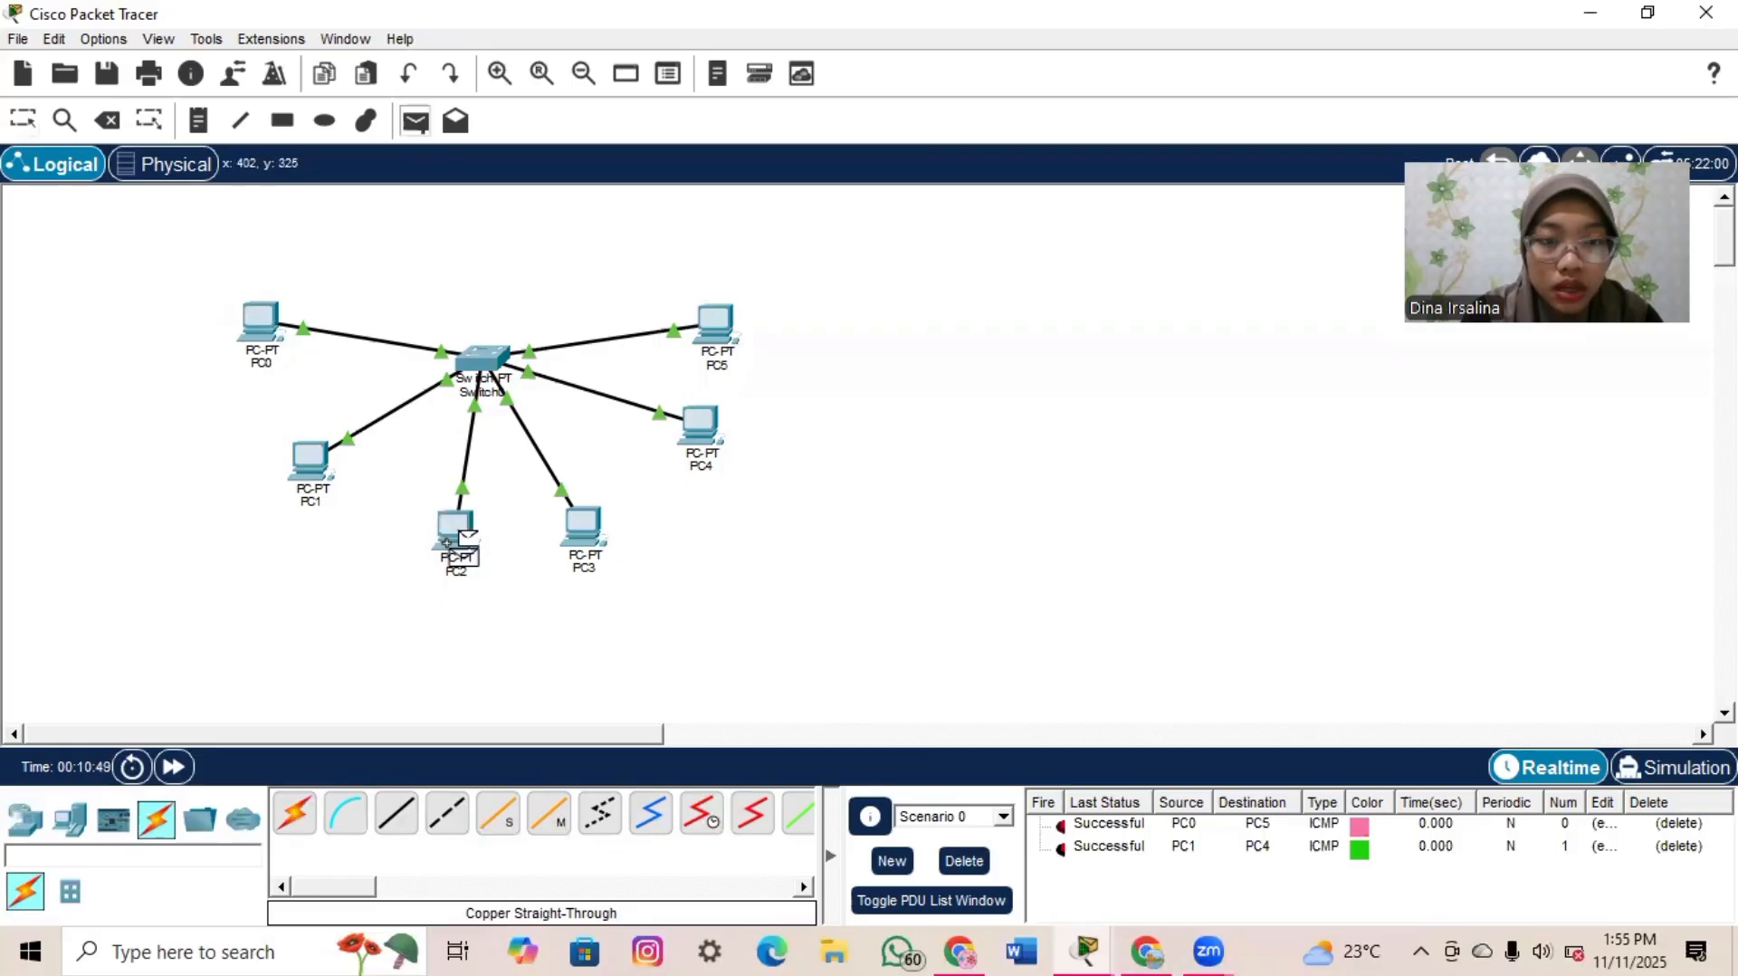
left_click(594, 525)
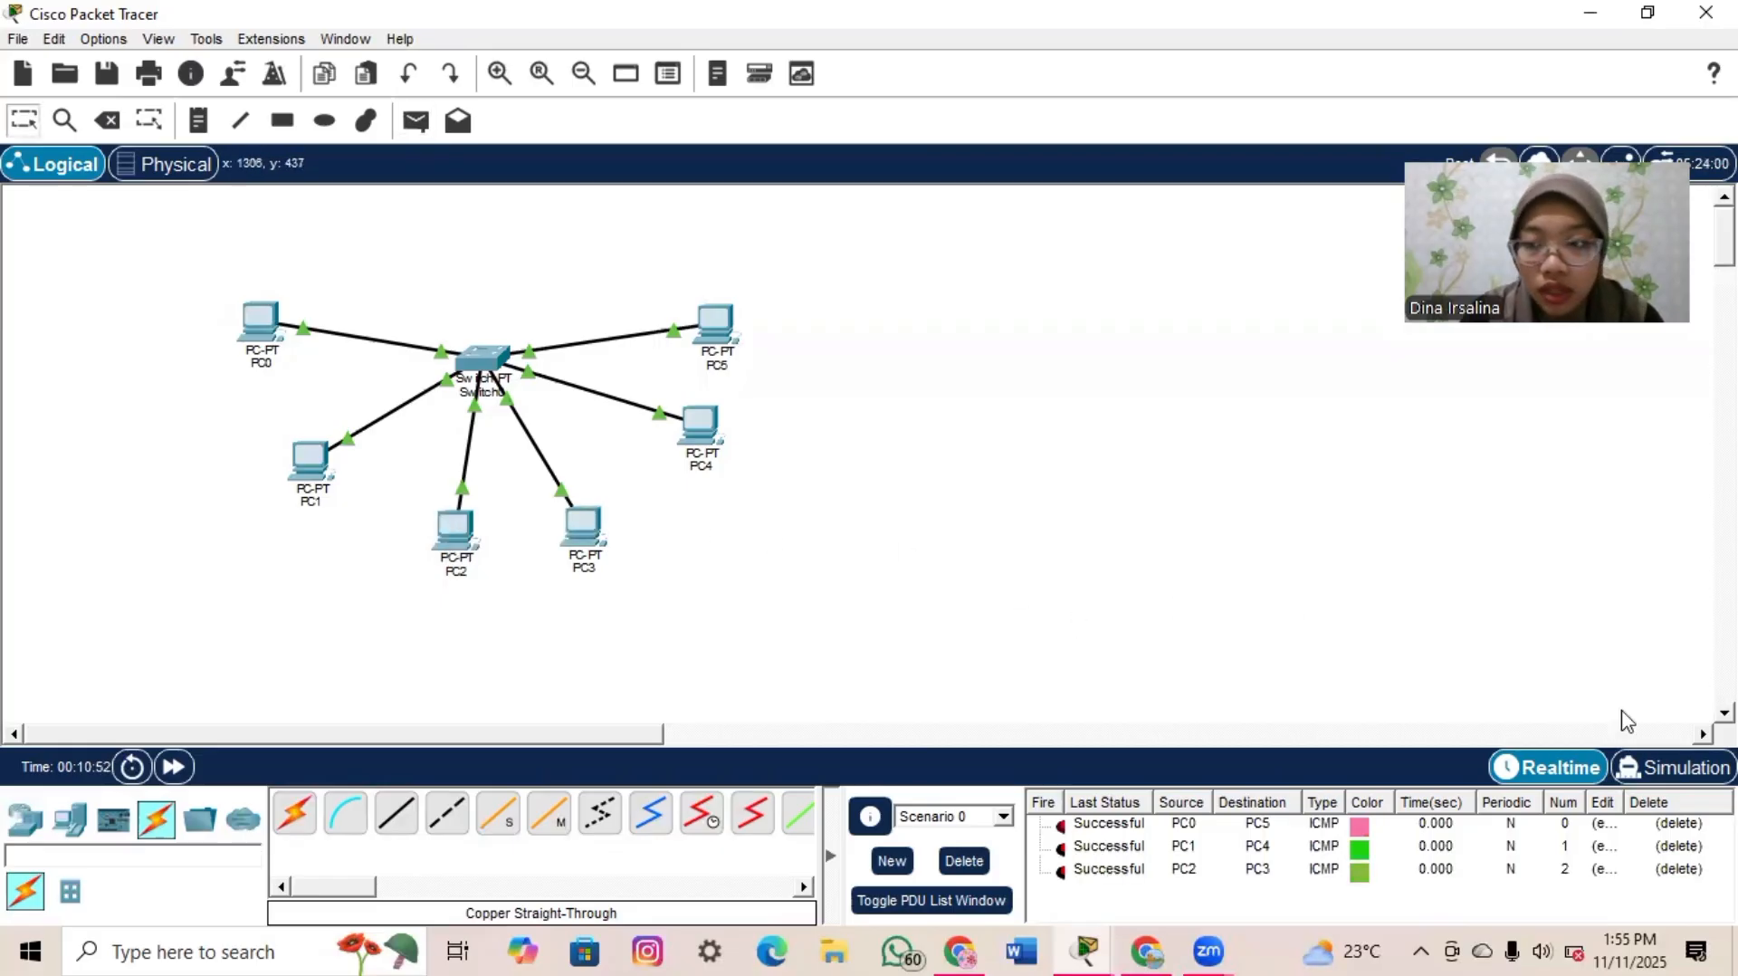
- Switch to Simulation mode and play the transmission of the three PDUs
left_click(1692, 770)
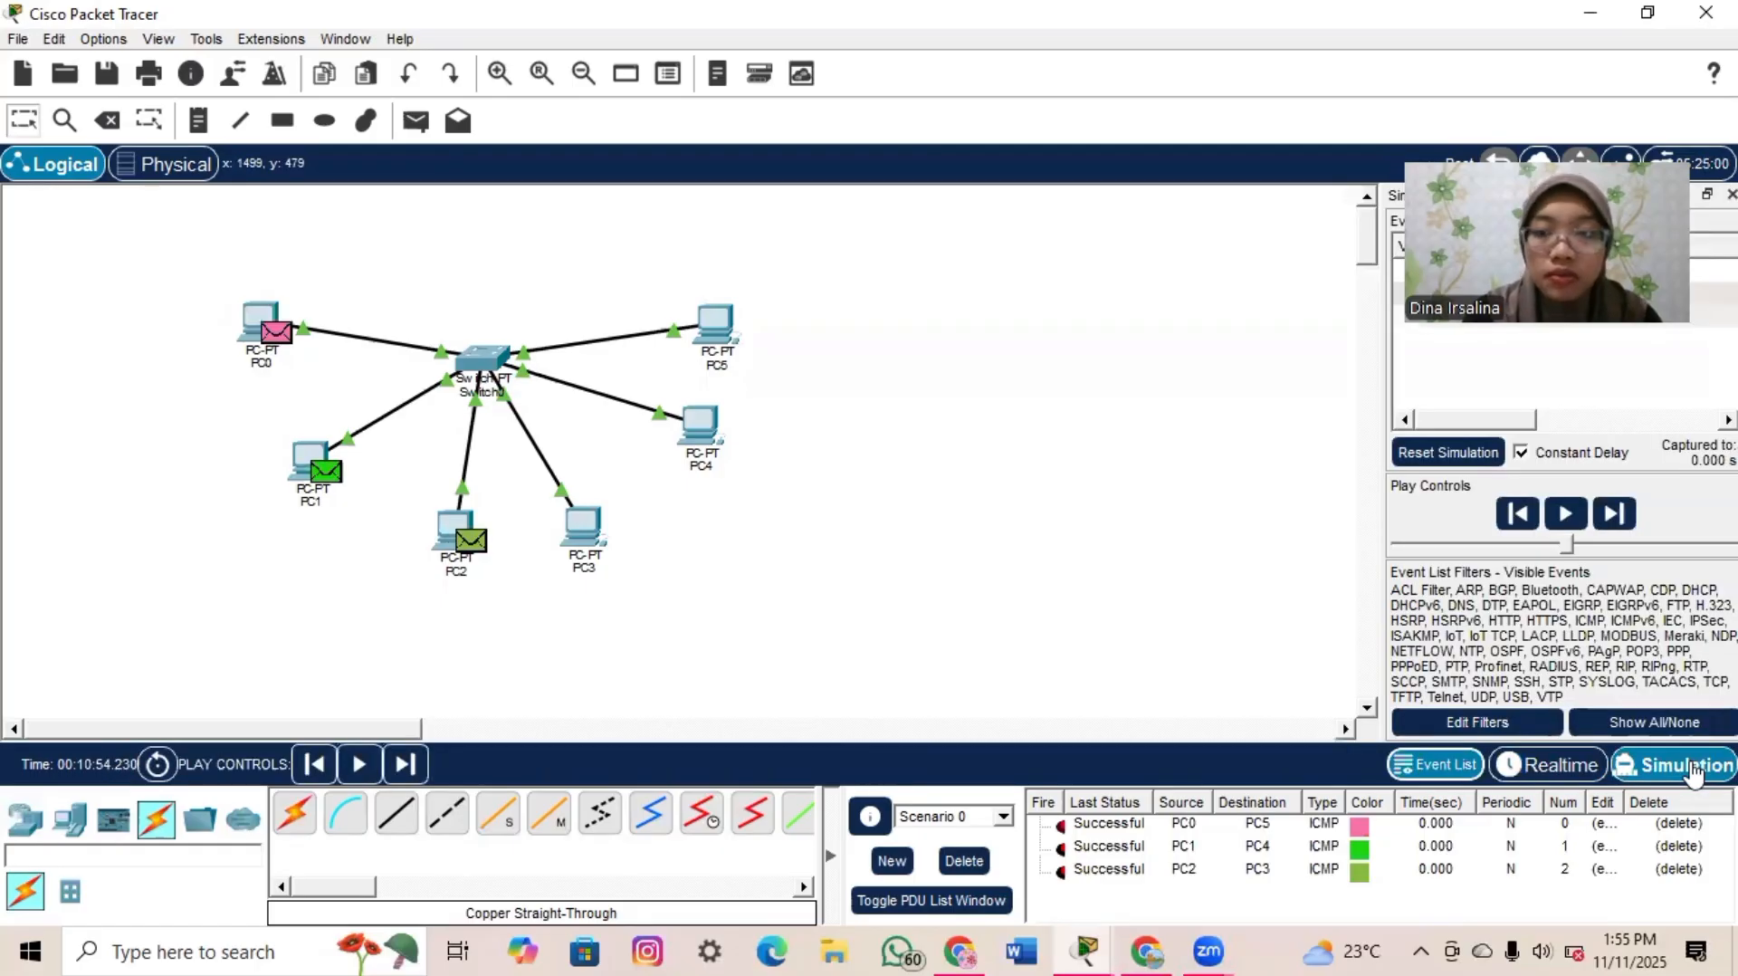
left_click(1564, 514)
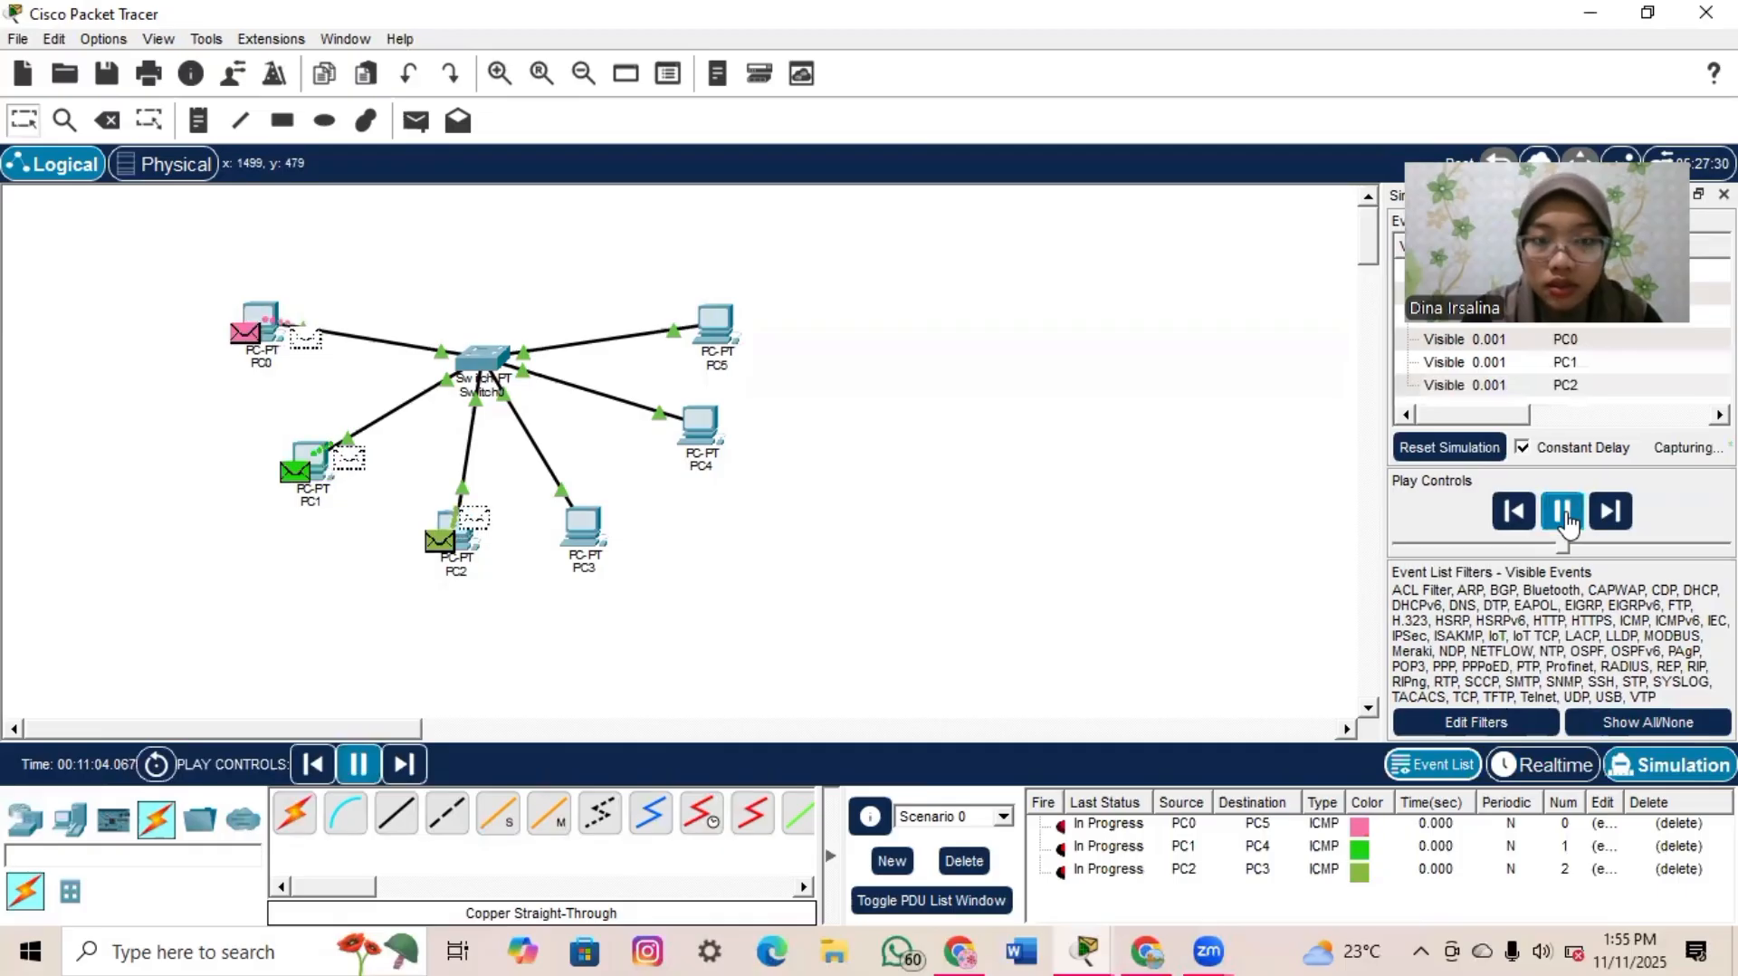